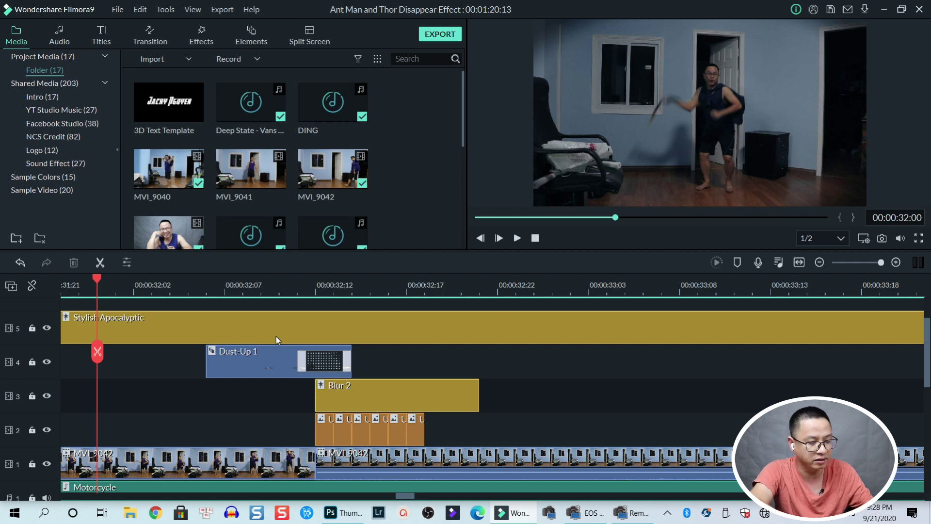
Play the finished jump sequence, restarting from 00:00:31:00 and stopping shortly after the takeoff.
{"action": "key", "text": "space"}
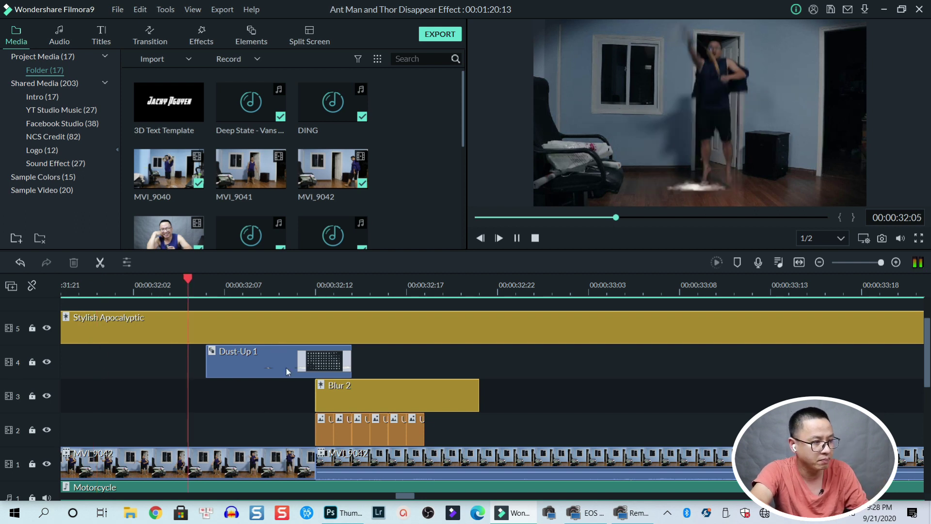
{"action": "left_click", "coordinate": [62, 282]}
{"action": "left_click_drag", "start_coordinate": [62, 282], "coordinate": [97, 282]}
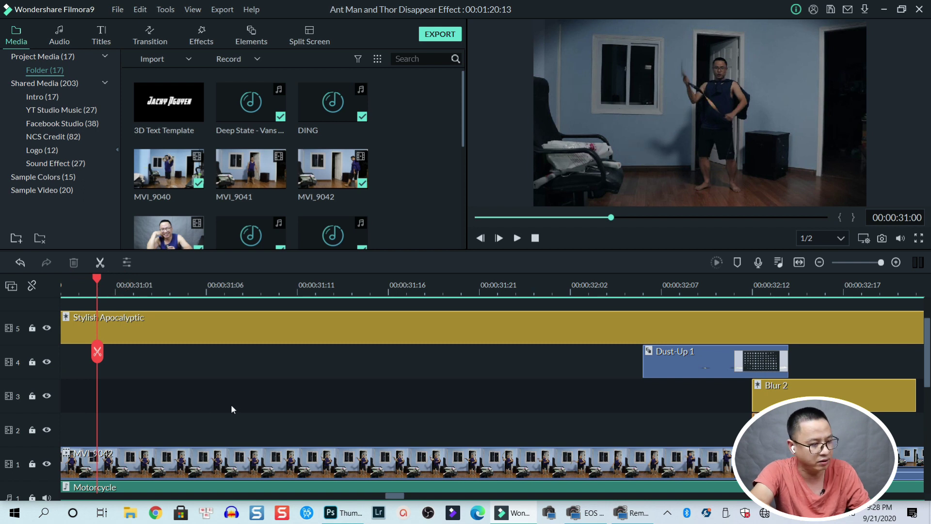
{"action": "key", "text": "space"}
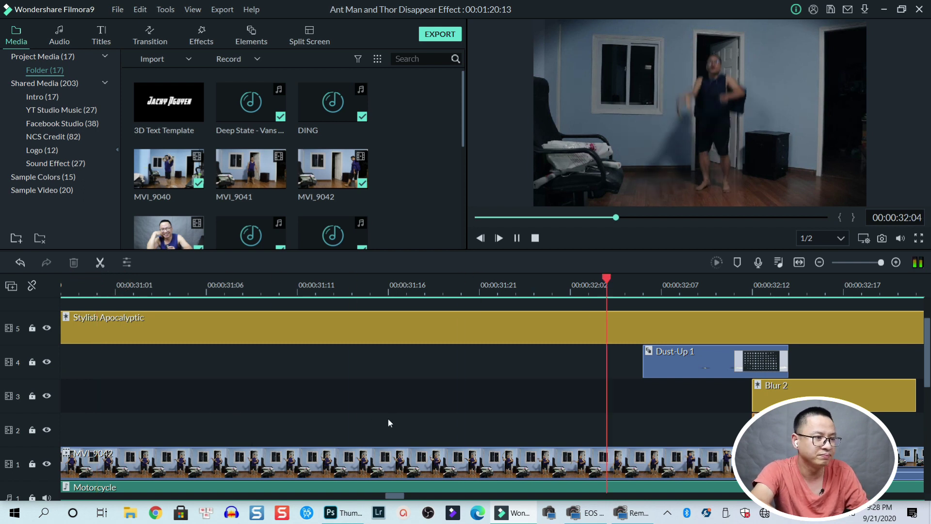
{"action": "key", "text": "space"}
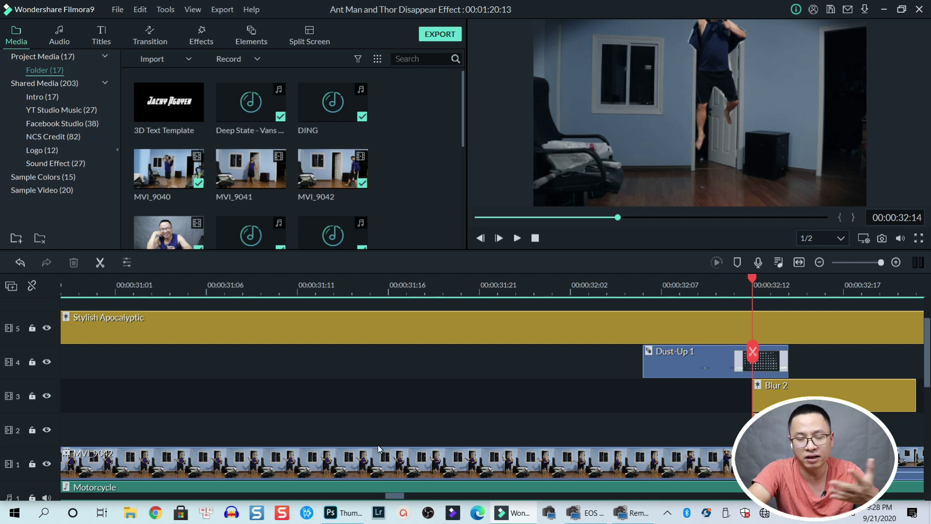
Inspect the Dust-Up 1 element on video track 4 by viewing the frames at 00:00:32:08 and 00:00:32:12.
{"action": "left_click", "coordinate": [704, 364]}
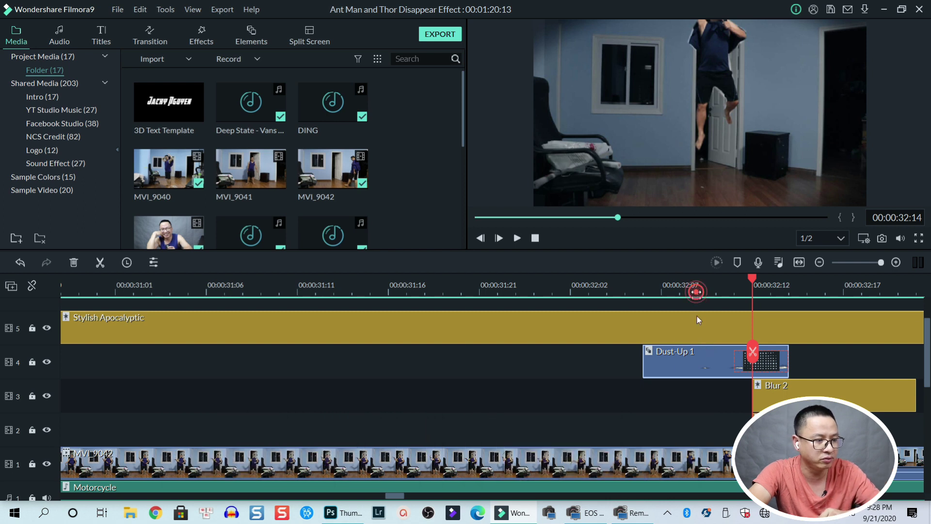
{"action": "left_click", "coordinate": [680, 290]}
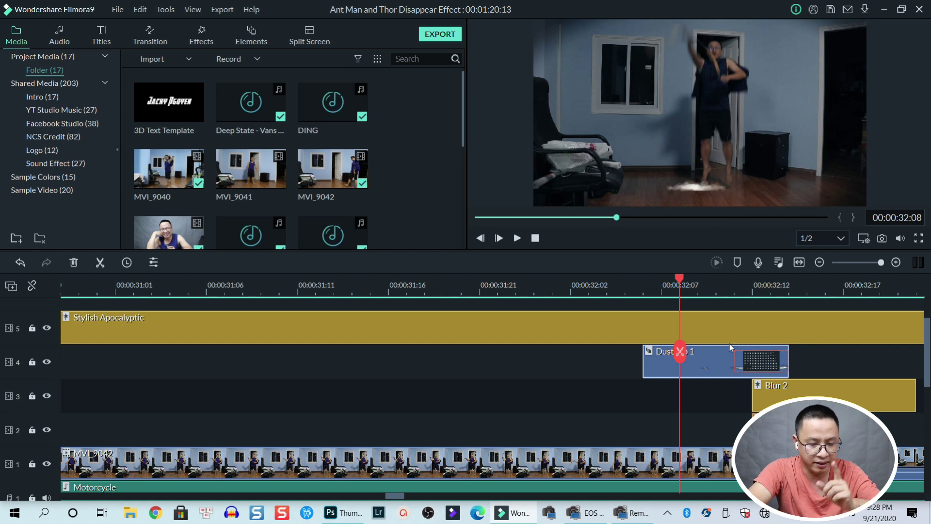
{"action": "left_click", "coordinate": [766, 366]}
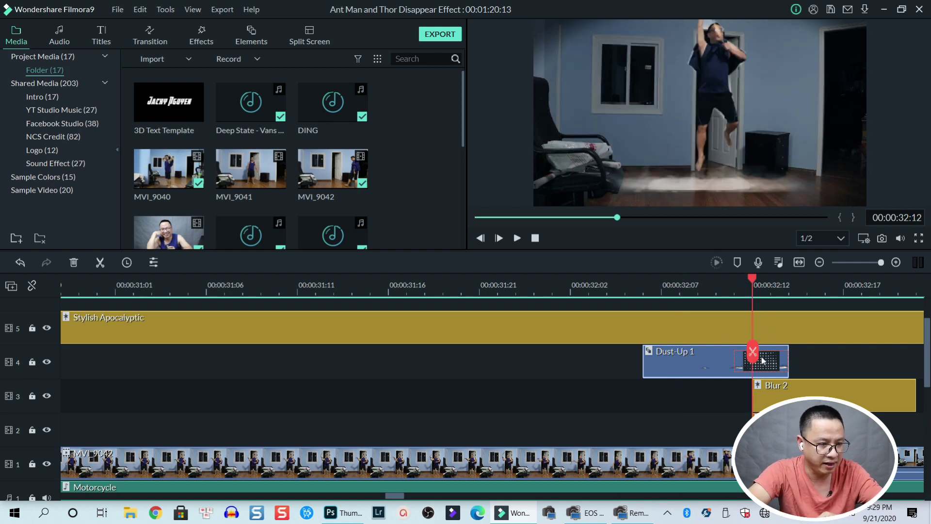
{"action": "left_click", "coordinate": [764, 368]}
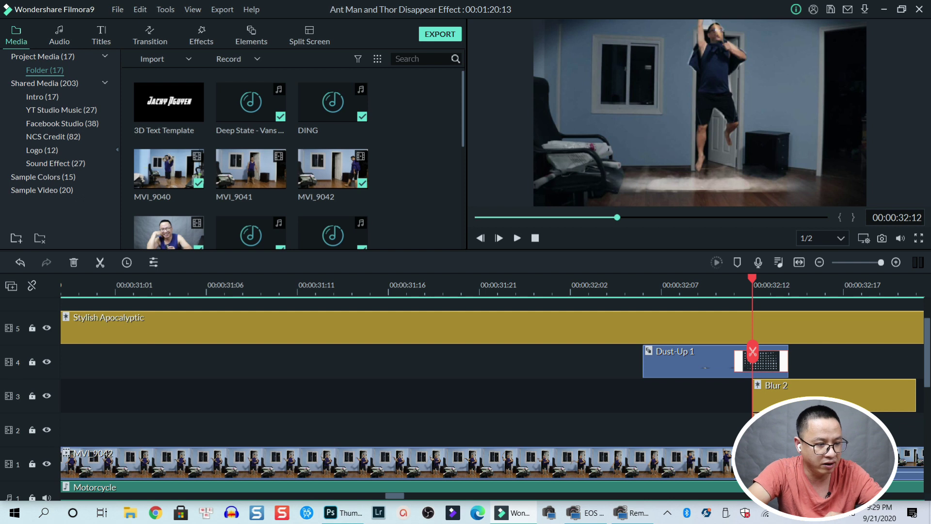
Examine the Blur 2 effect and the short still images on track 2, stepping from 00:00:32:12 to 00:00:32:16.
{"action": "left_click", "coordinate": [824, 405]}
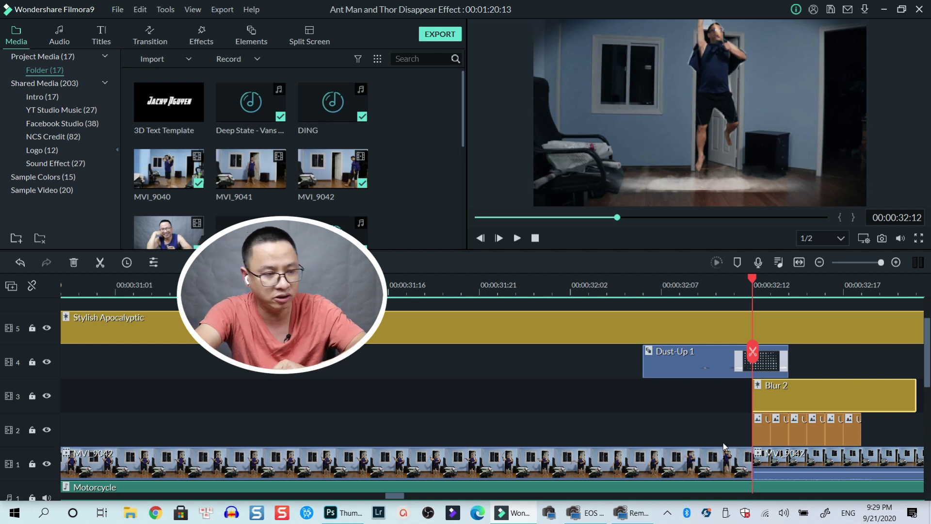
{"action": "left_click", "coordinate": [761, 424]}
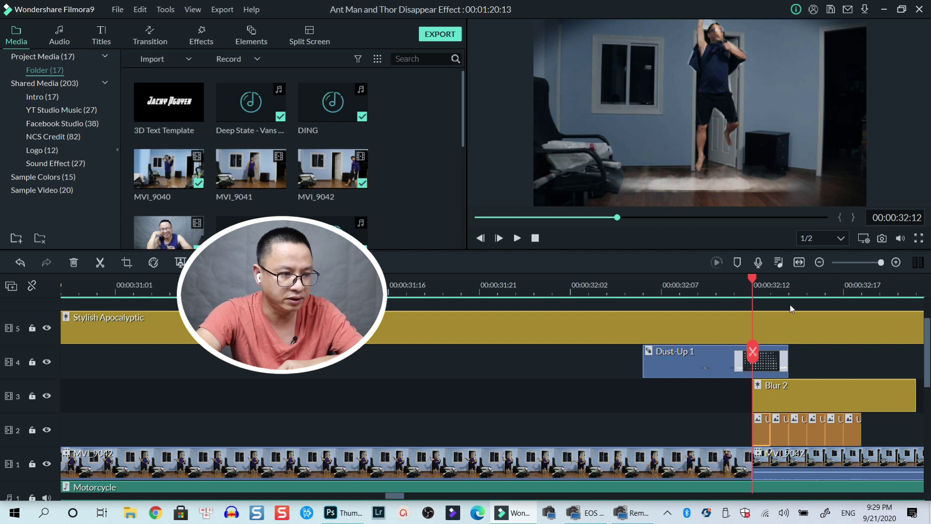
{"action": "key", "text": "Right"}
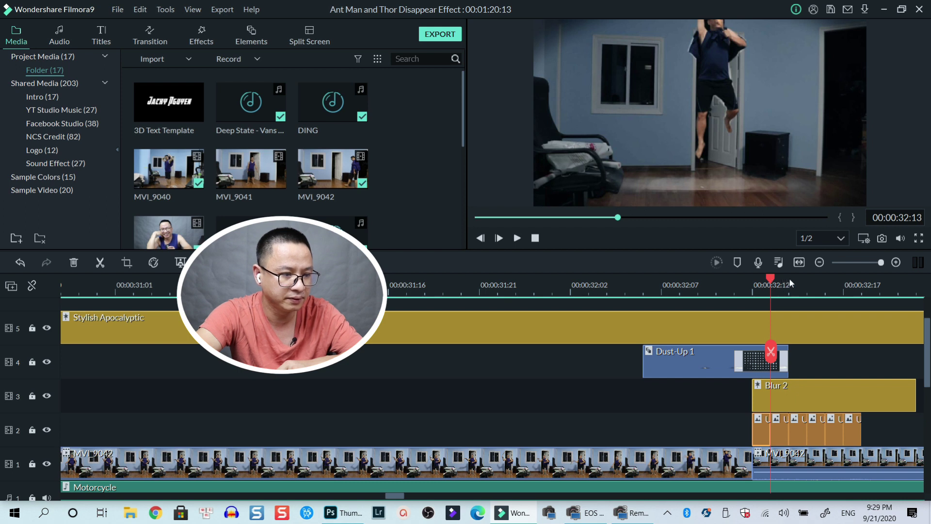
{"action": "left_click", "coordinate": [785, 277]}
{"action": "left_click", "coordinate": [807, 280]}
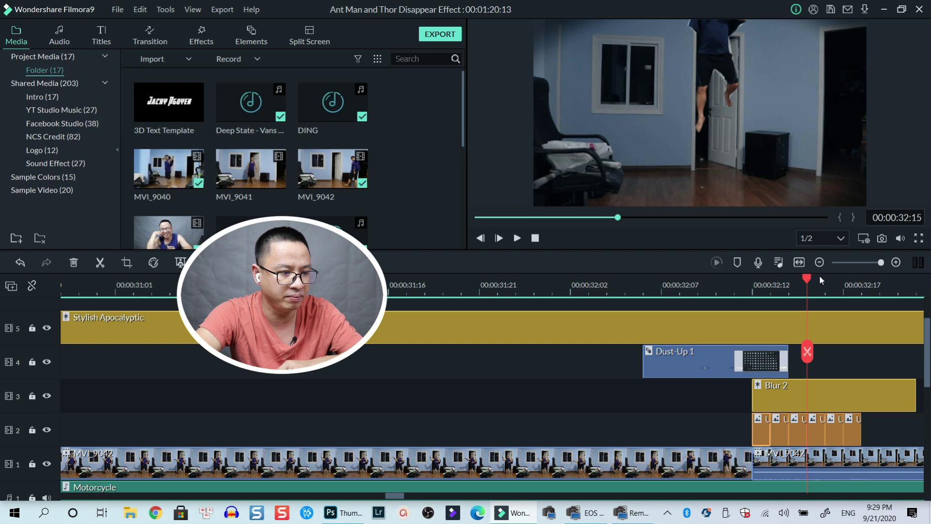
{"action": "left_click", "coordinate": [826, 279]}
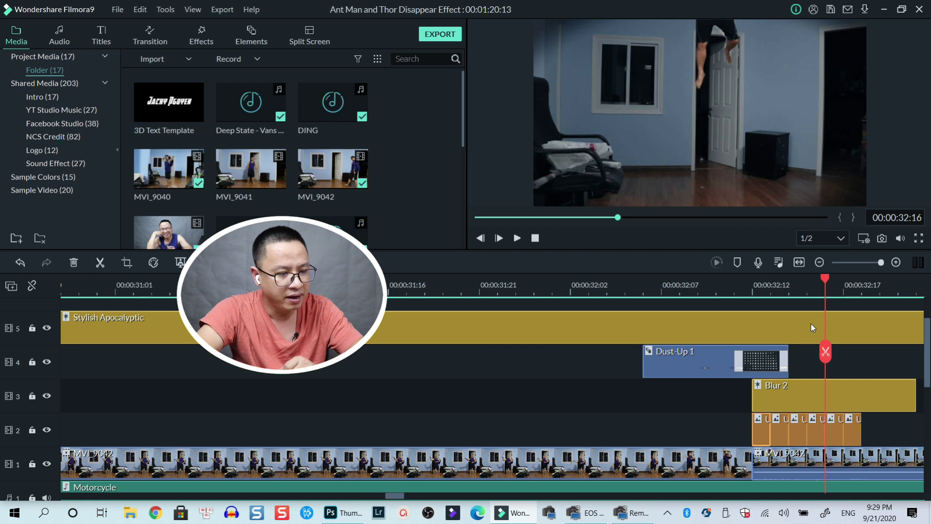
Review the end of the first MVI_9042 clip, scrubbing from 00:00:32:09 to its cut at 00:00:32:12.
{"action": "scroll", "coordinate": [814, 412], "scroll_direction": "down", "scroll_amount": 1}
{"action": "left_click", "coordinate": [693, 429]}
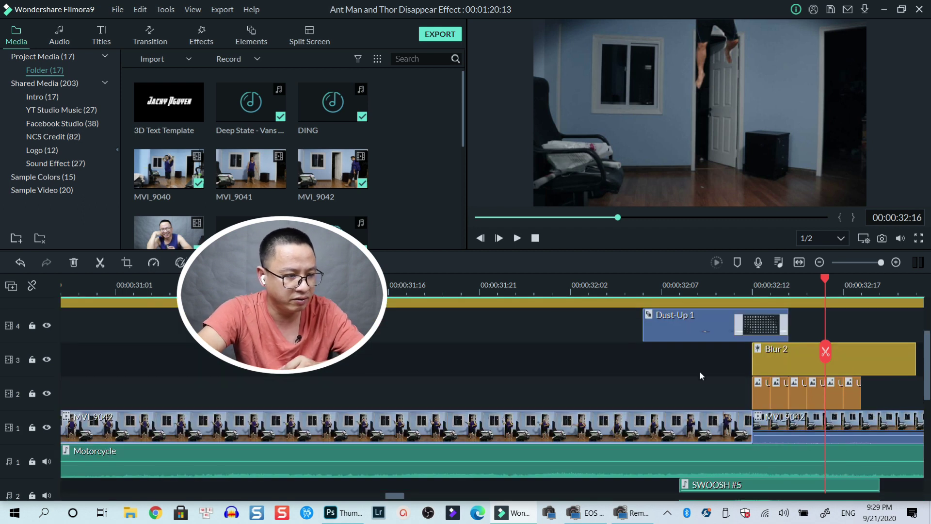
{"action": "left_click", "coordinate": [707, 294]}
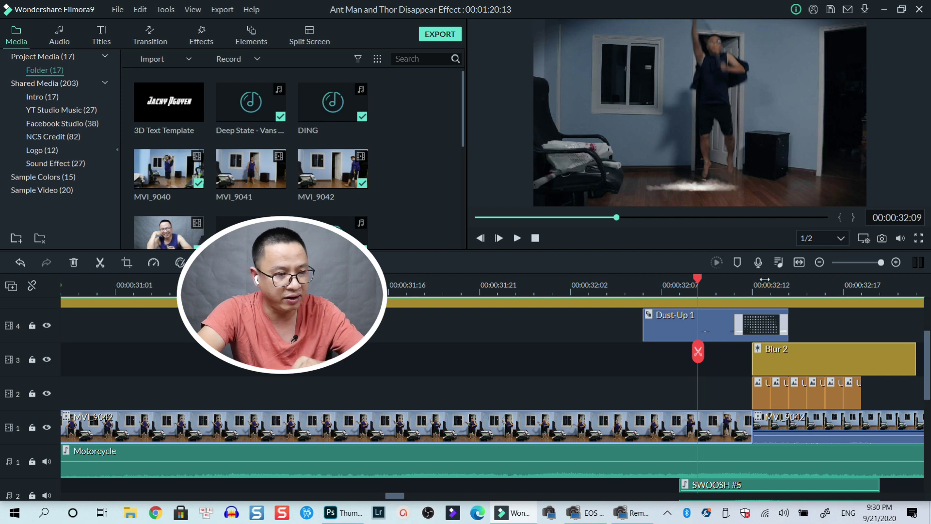
{"action": "left_click_drag", "start_coordinate": [702, 279], "coordinate": [756, 281]}
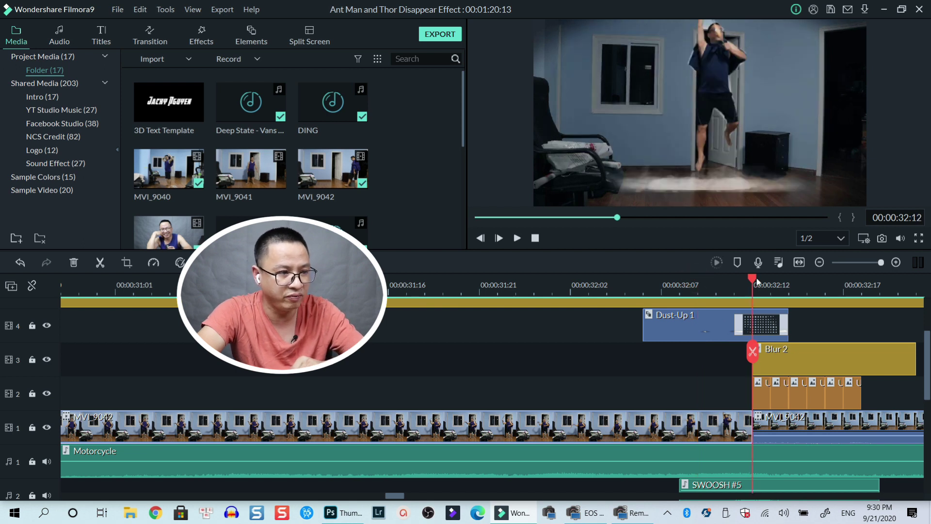
{"action": "left_click", "coordinate": [740, 286]}
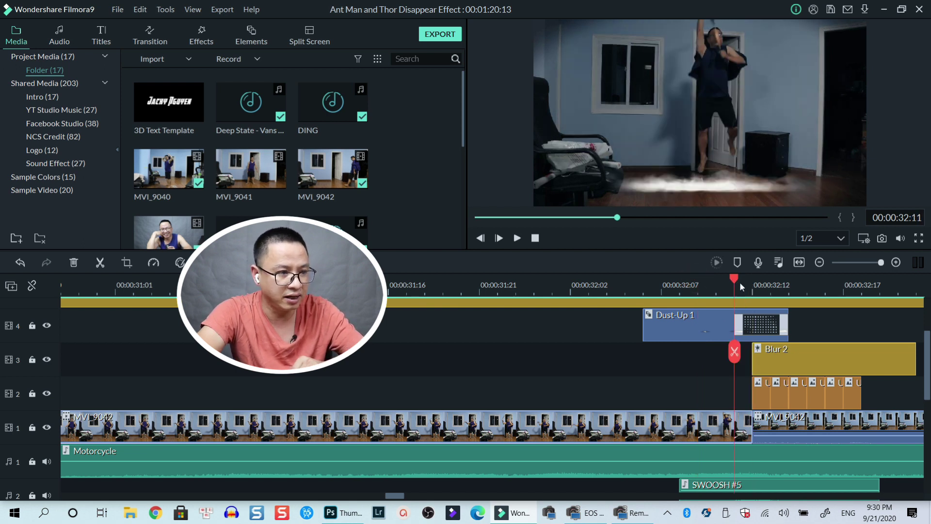
{"action": "left_click", "coordinate": [751, 282]}
Hide video track 2 at 00:00:32:14 to check the second MVI_9042 clip without the still images over it.
{"action": "left_click", "coordinate": [788, 283]}
{"action": "left_click", "coordinate": [790, 422]}
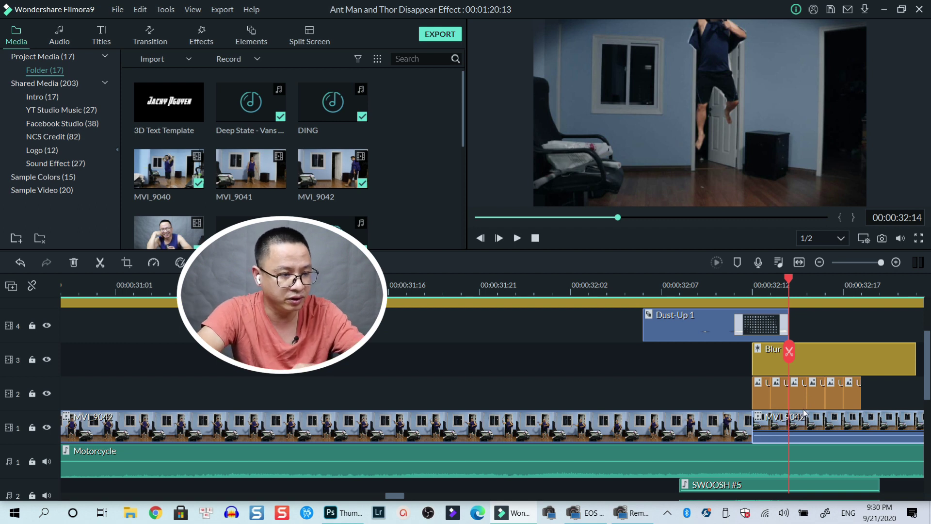
{"action": "left_click", "coordinate": [46, 394]}
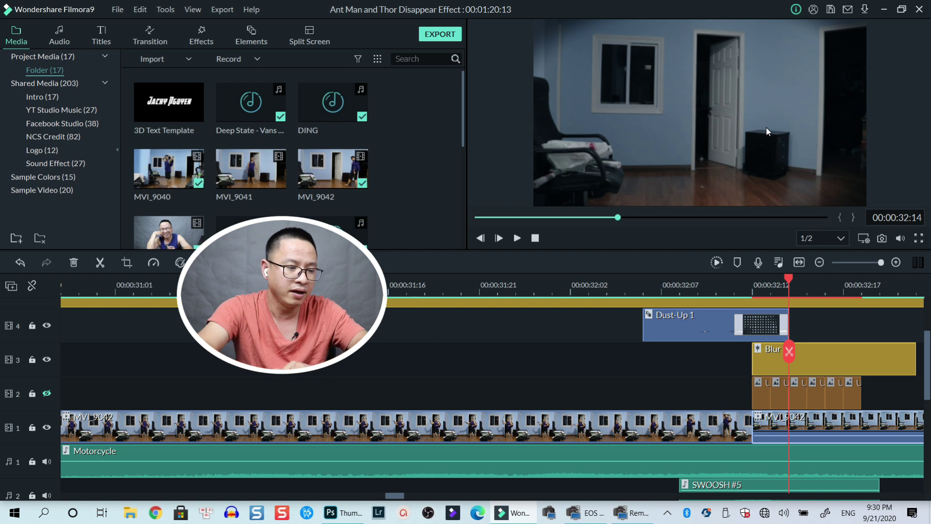
Look through the audio tracks, including SWOOSH #5, Explosion, SLIP, Deep State - Vans in Japan, MVI_9042 and Yeahhhh.
{"action": "scroll", "coordinate": [754, 438], "scroll_direction": "down", "scroll_amount": 3}
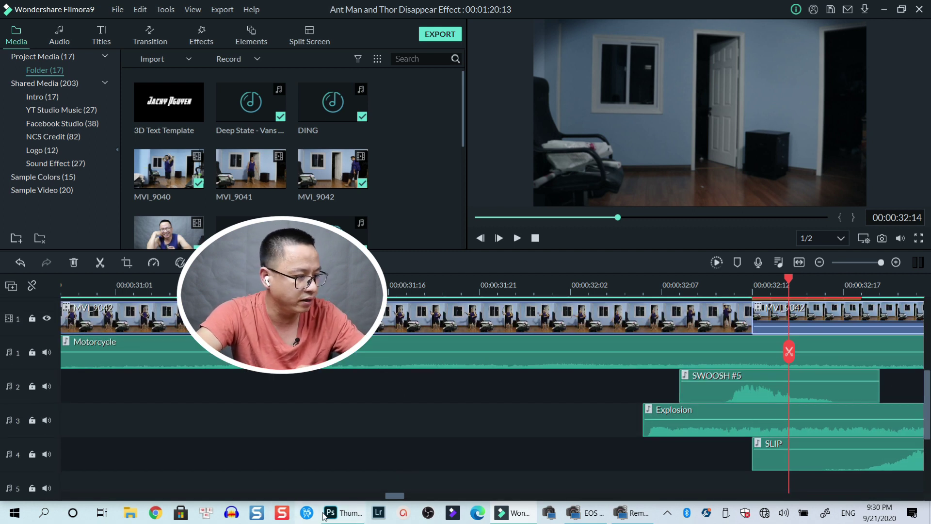
{"action": "scroll", "coordinate": [415, 488], "scroll_direction": "right", "scroll_amount": 5}
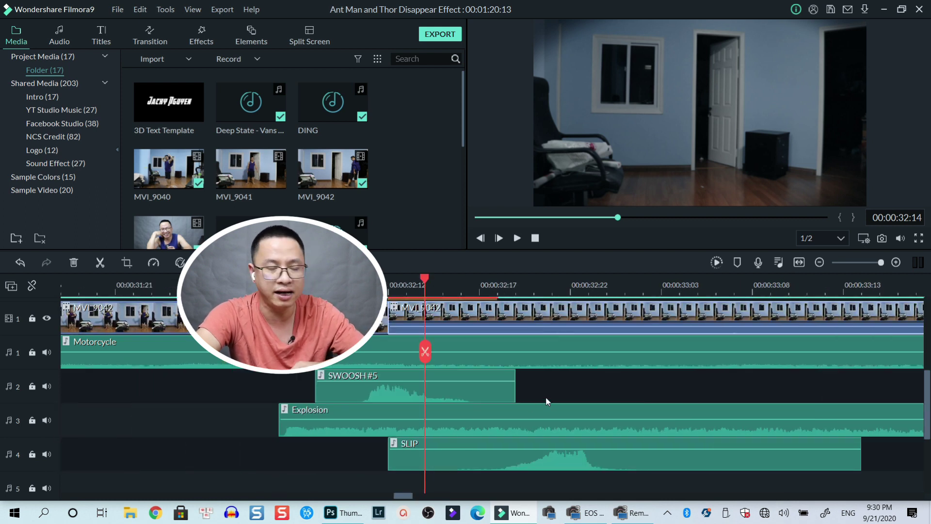
{"action": "scroll", "coordinate": [378, 398], "scroll_direction": "down", "scroll_amount": 3}
{"action": "left_click", "coordinate": [436, 380]}
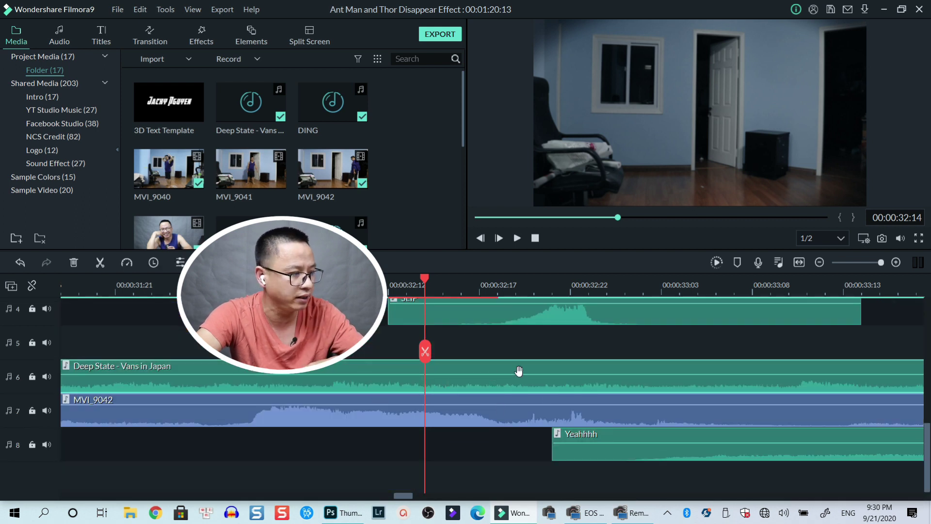
{"action": "left_click", "coordinate": [485, 418]}
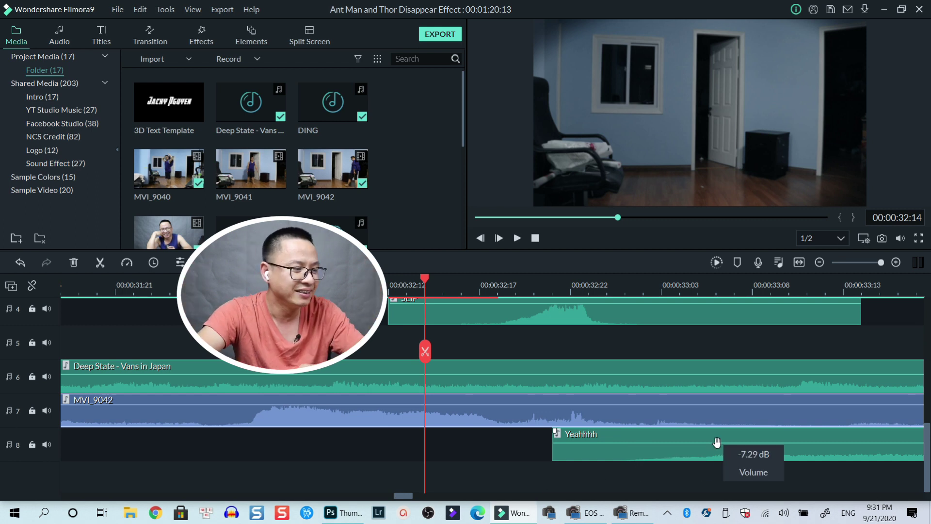
{"action": "scroll", "coordinate": [717, 442], "scroll_direction": "up", "scroll_amount": 2}
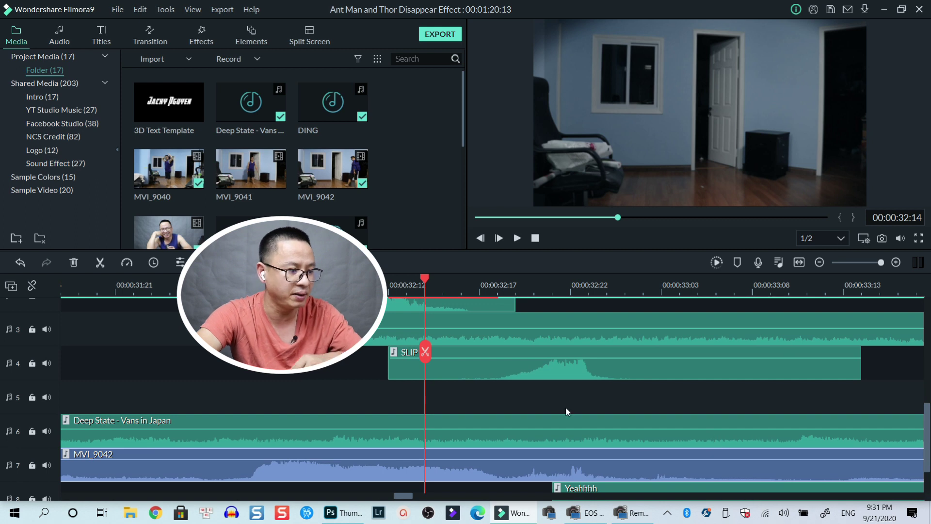
{"action": "left_click", "coordinate": [542, 398]}
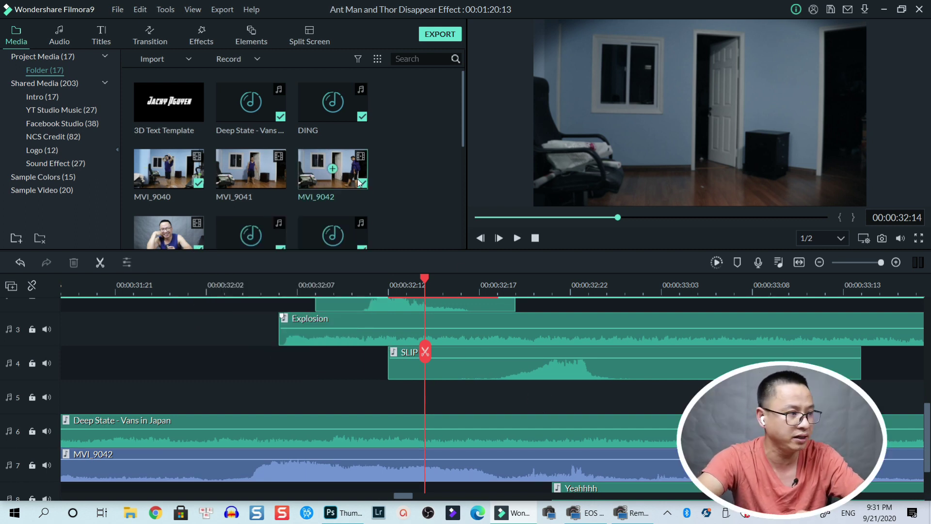
Save the project as a new project file named "Thor flying up the sky".
{"action": "left_click", "coordinate": [118, 9]}
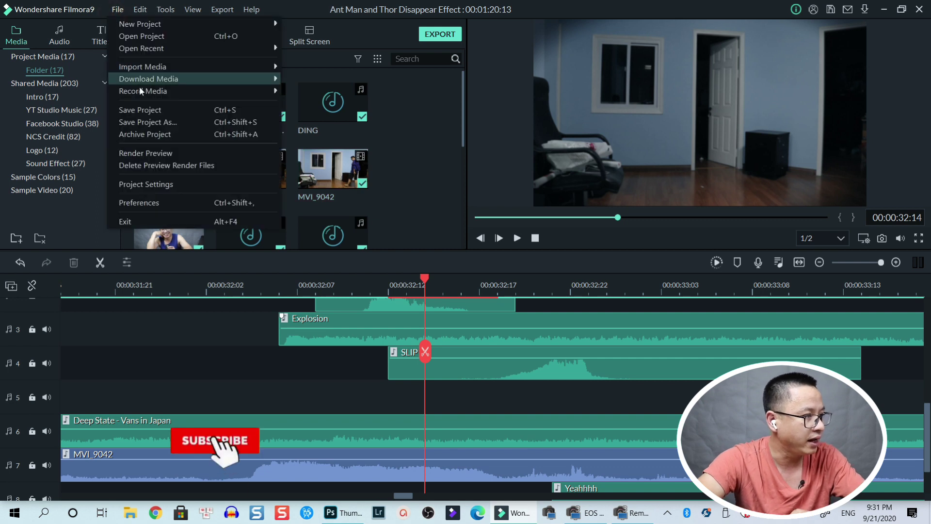
{"action": "left_click", "coordinate": [149, 122]}
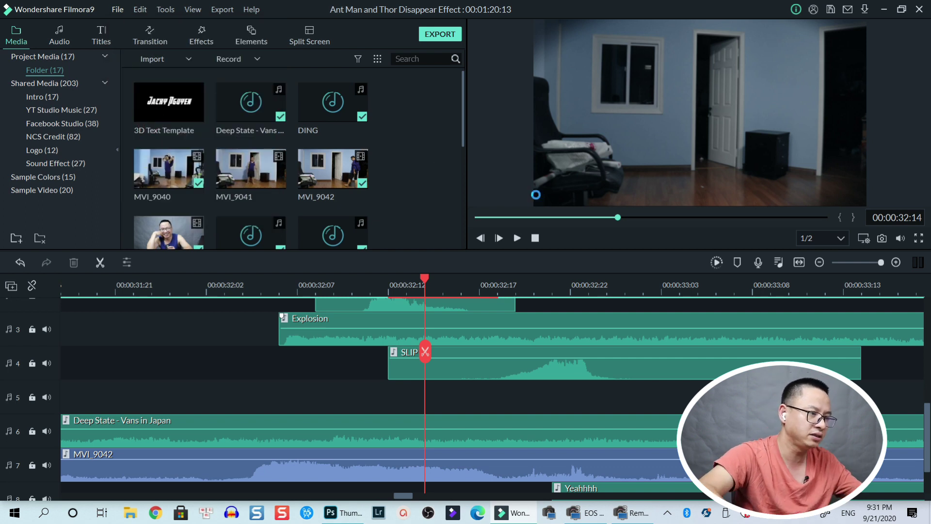
{"action": "type", "text": "Thor flying up the sky"}
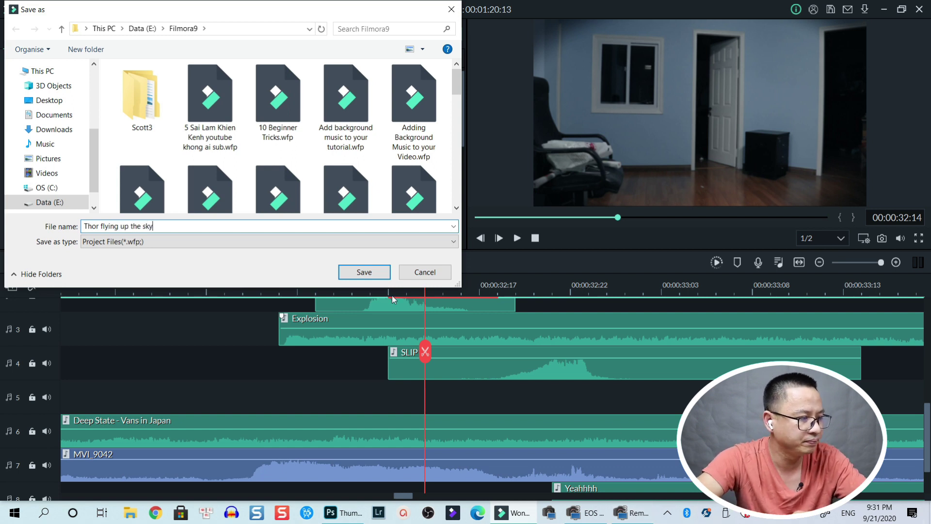
{"action": "left_click", "coordinate": [365, 272]}
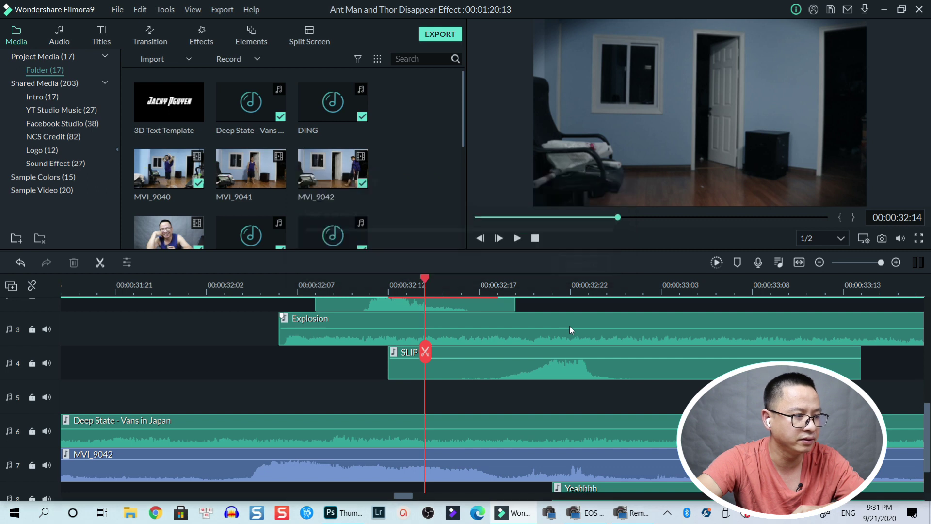
Delete all clips, effects and audio from the timeline.
{"action": "scroll", "coordinate": [548, 364], "scroll_direction": "up", "scroll_amount": 3}
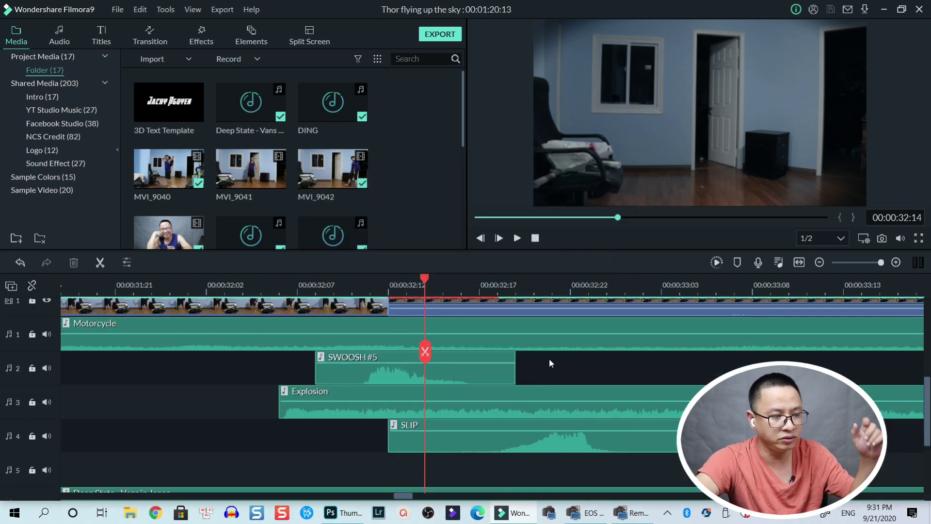
{"action": "scroll", "coordinate": [502, 326], "scroll_direction": "up", "scroll_amount": 2}
{"action": "left_click", "coordinate": [474, 342]}
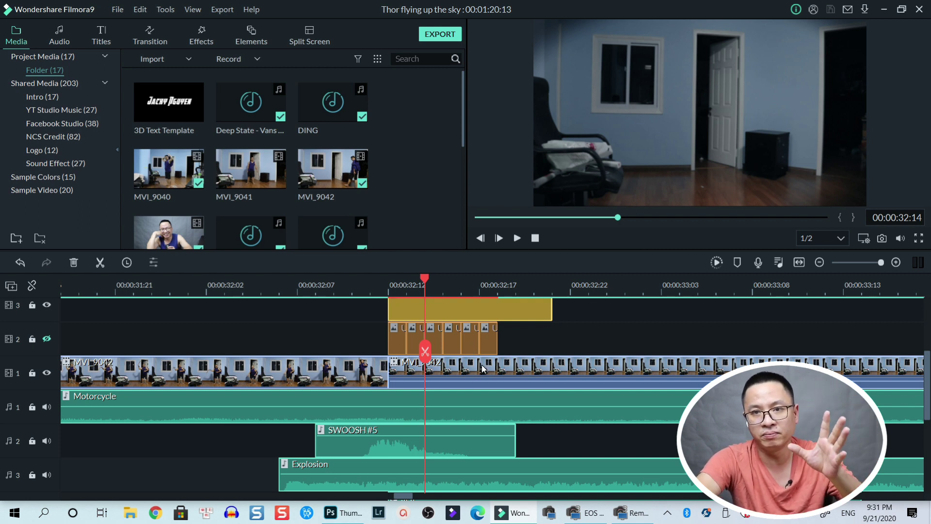
{"action": "key", "text": "ctrl+a"}
{"action": "key", "text": "Delete"}
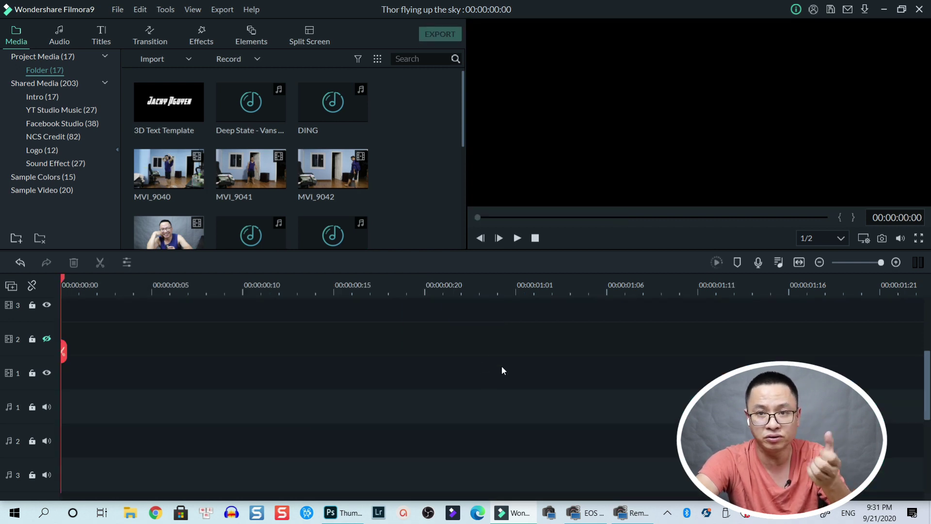
Preview the MVI_9042 source video, then place it at the start of video track 1.
{"action": "double_click", "coordinate": [333, 170]}
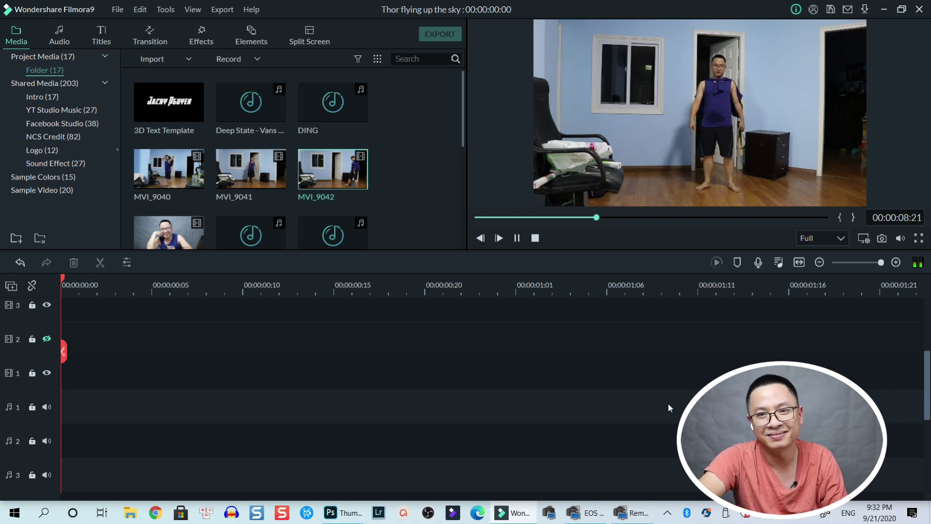
{"action": "key", "text": "space"}
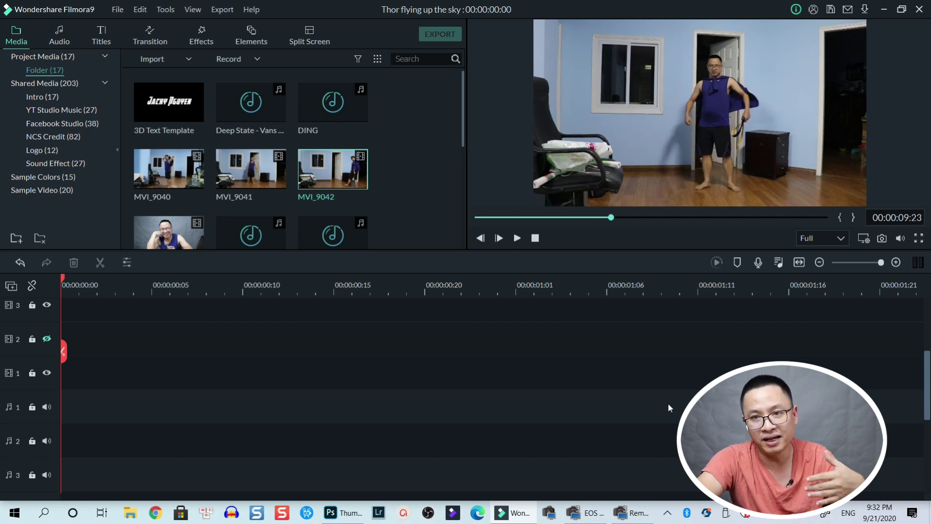
{"action": "mouse_move", "coordinate": [355, 183]}
{"action": "left_click_drag", "start_coordinate": [356, 183], "coordinate": [75, 394]}
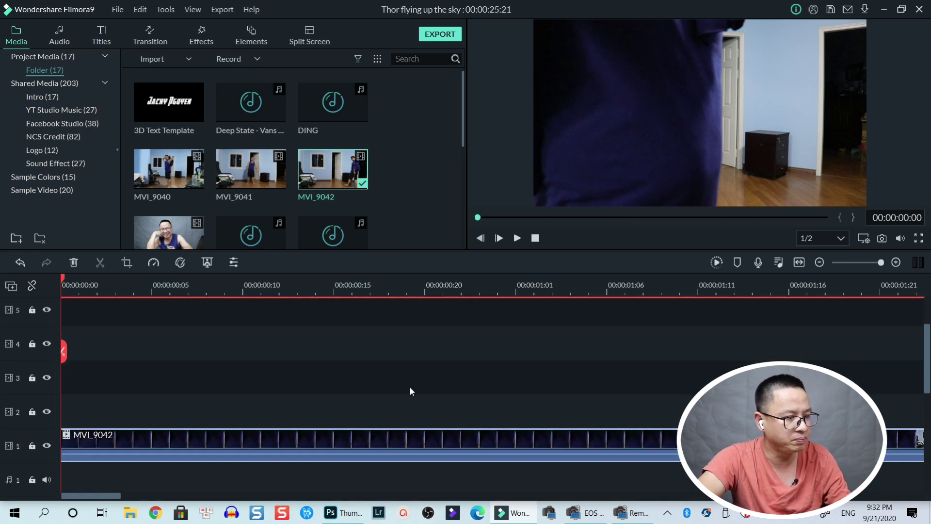
Play the MVI_9042 clip up to the peak of the jump at 00:00:17:00 and capture a snapshot of that frame.
{"action": "key", "text": "space"}
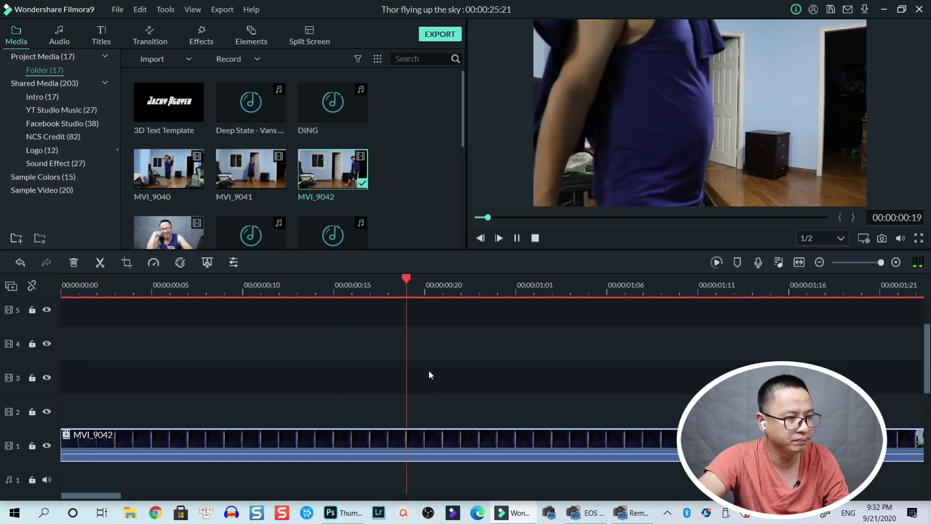
{"action": "left_click", "coordinate": [799, 263]}
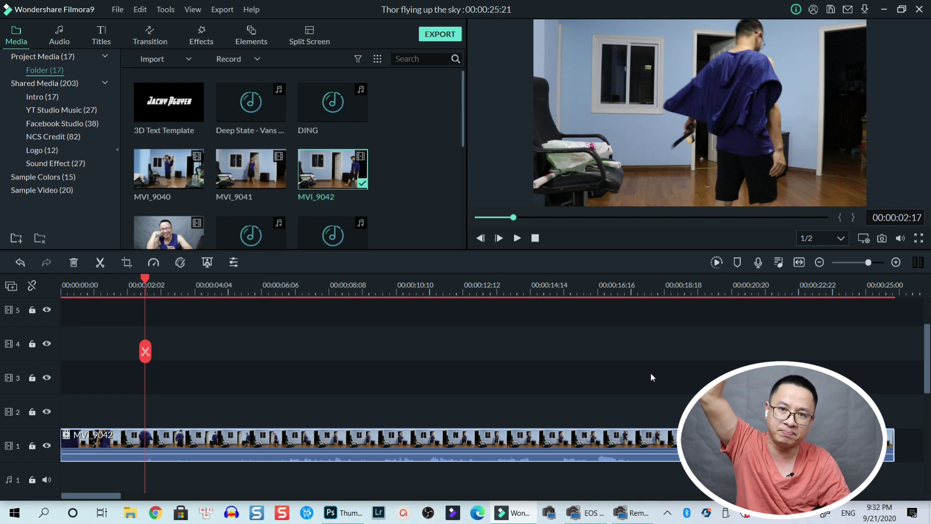
{"action": "key", "text": "space"}
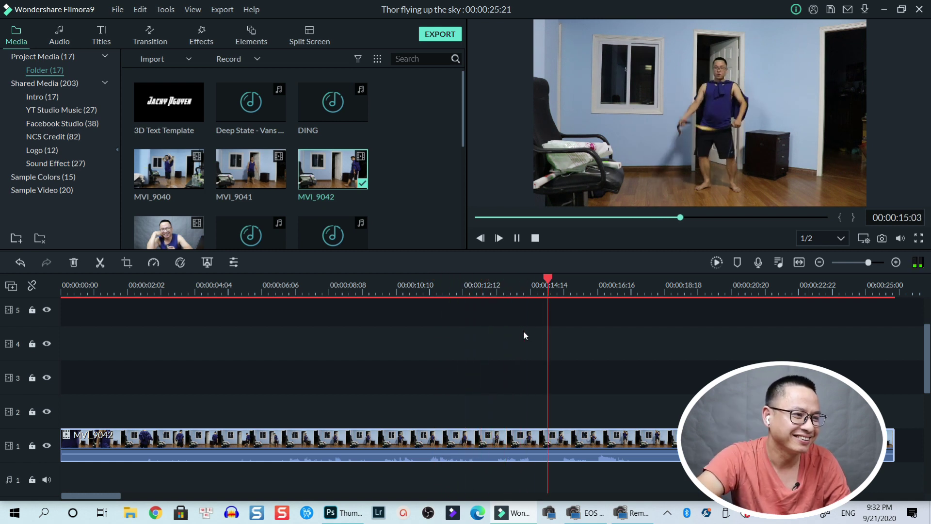
{"action": "key", "text": "space"}
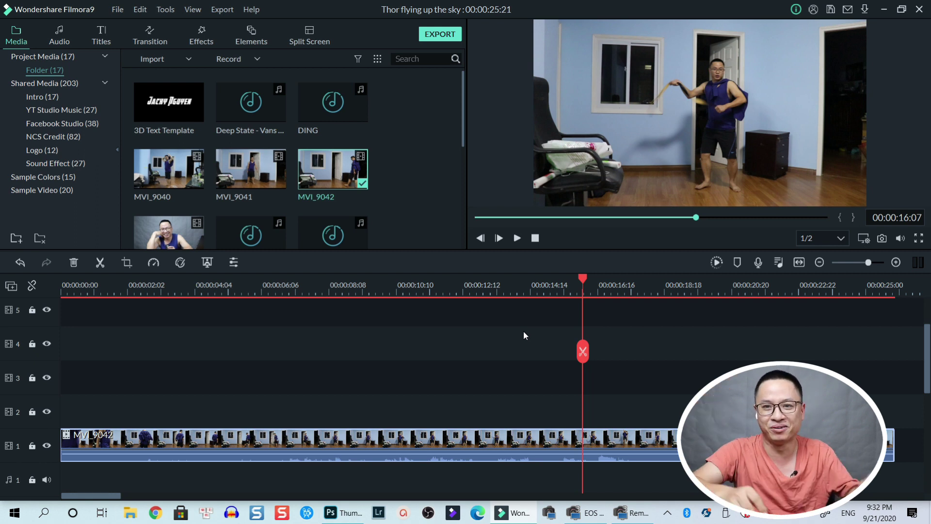
{"action": "key", "text": "space"}
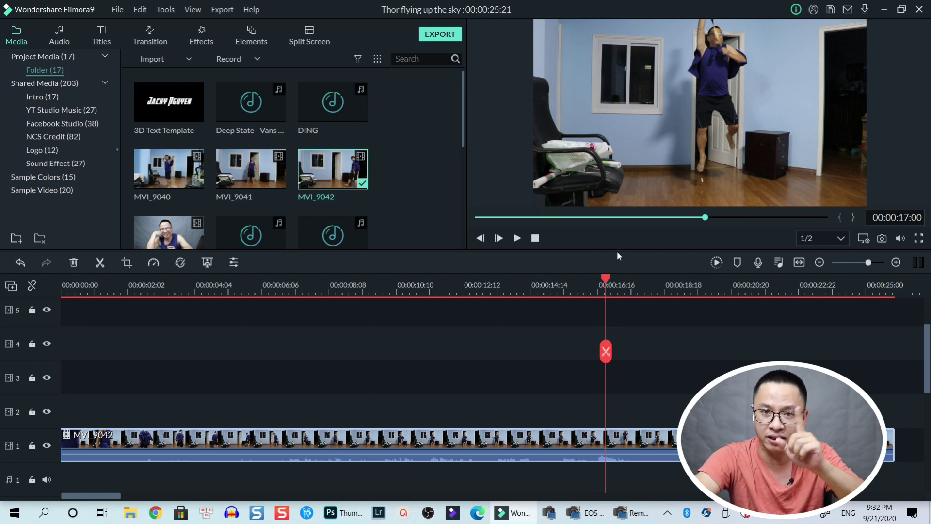
{"action": "left_click", "coordinate": [882, 238]}
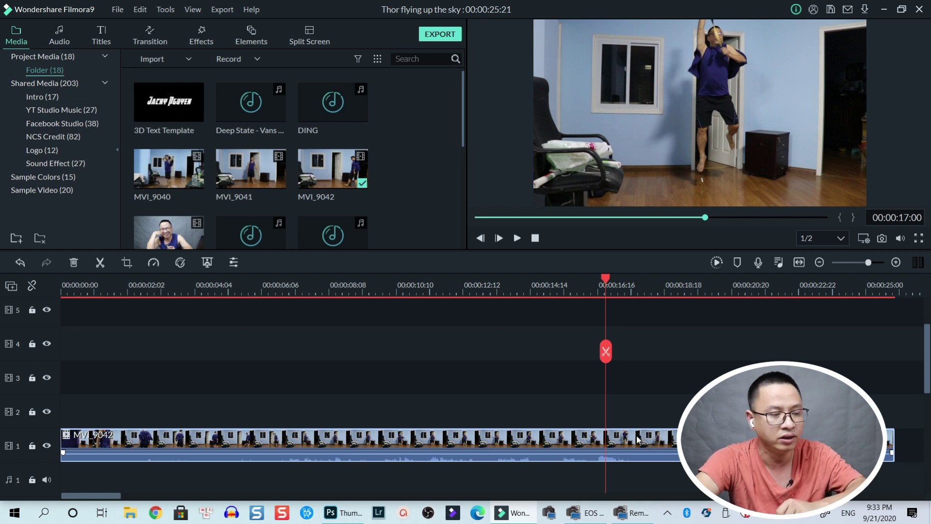
Detach the audio from the MVI_9042 clip on video track 1.
{"action": "right_click", "coordinate": [637, 438]}
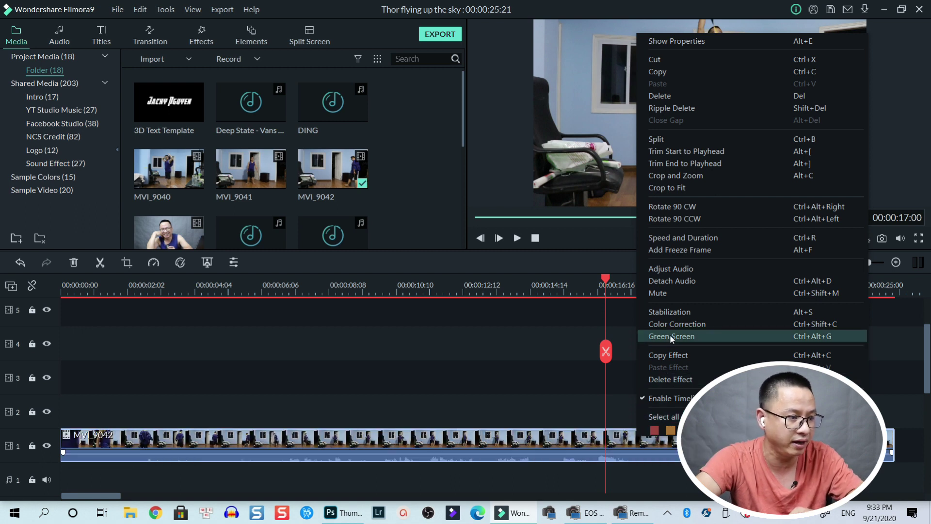
{"action": "left_click", "coordinate": [667, 281]}
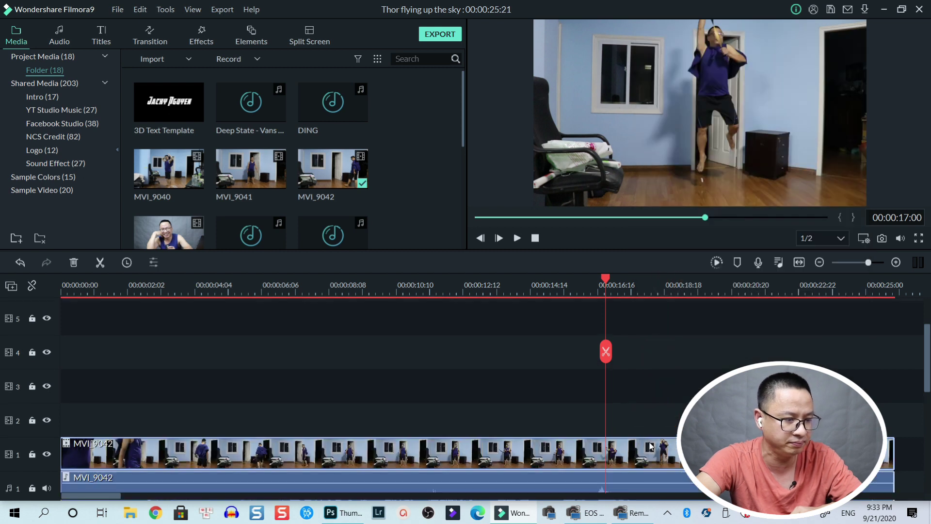
{"action": "scroll", "coordinate": [649, 458], "scroll_direction": "down", "scroll_amount": 2}
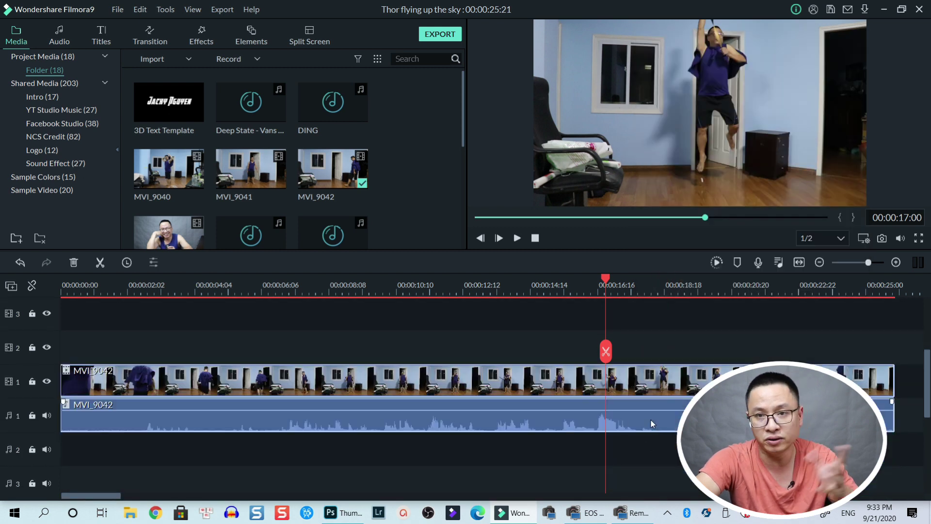
Split the MVI_9042 video at the jump's peak at 00:00:17:00 and again in the empty-room section at 00:00:23:08.
{"action": "left_click", "coordinate": [625, 380]}
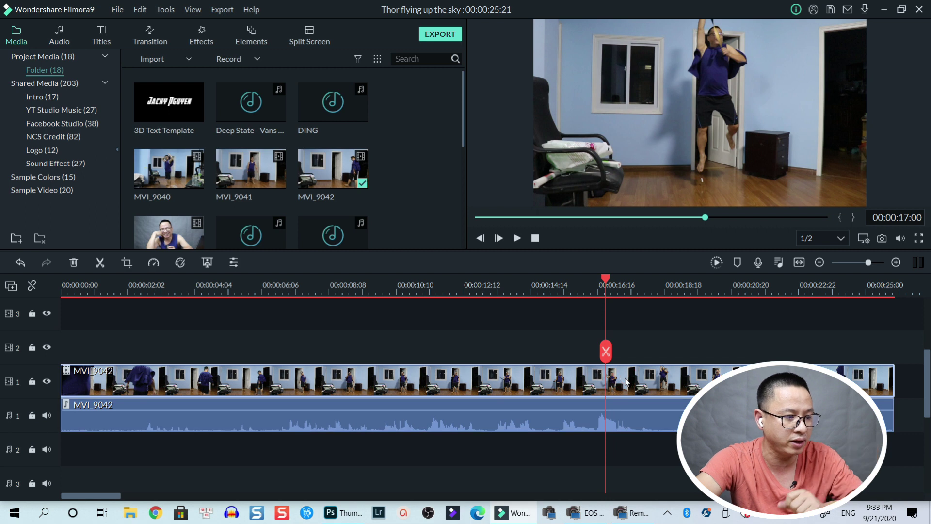
{"action": "left_click", "coordinate": [606, 351]}
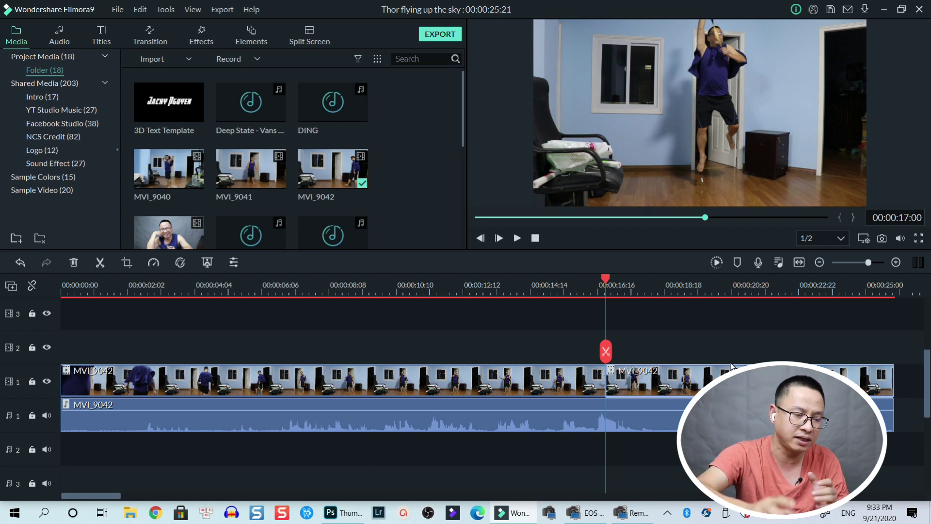
{"action": "key", "text": "space"}
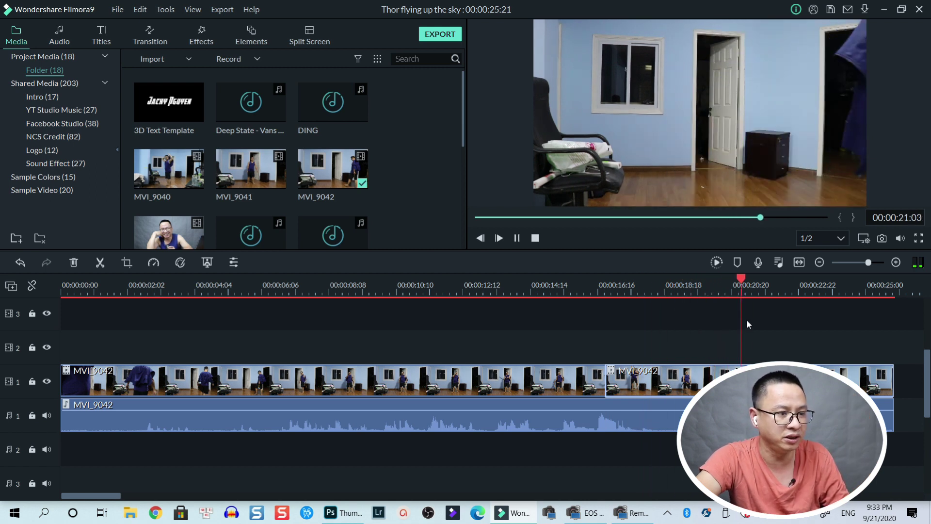
{"action": "key", "text": "space"}
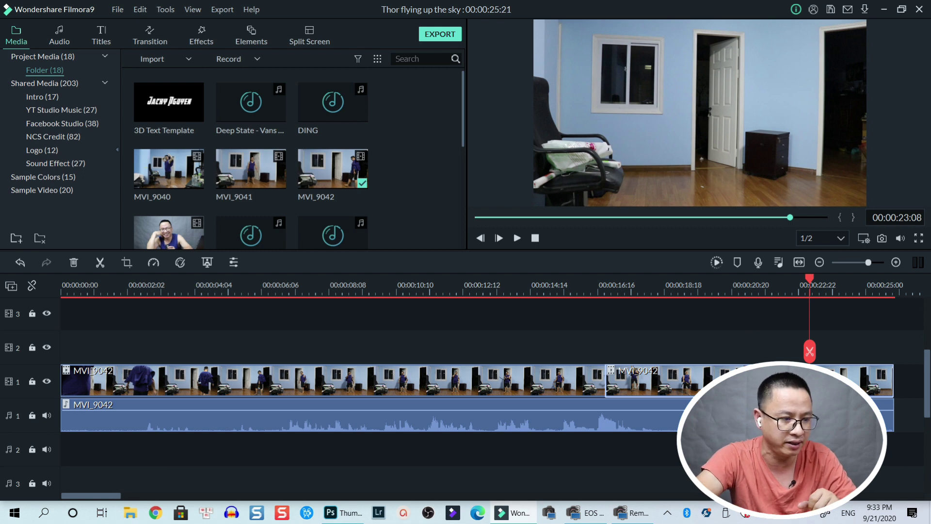
{"action": "left_click", "coordinate": [810, 351]}
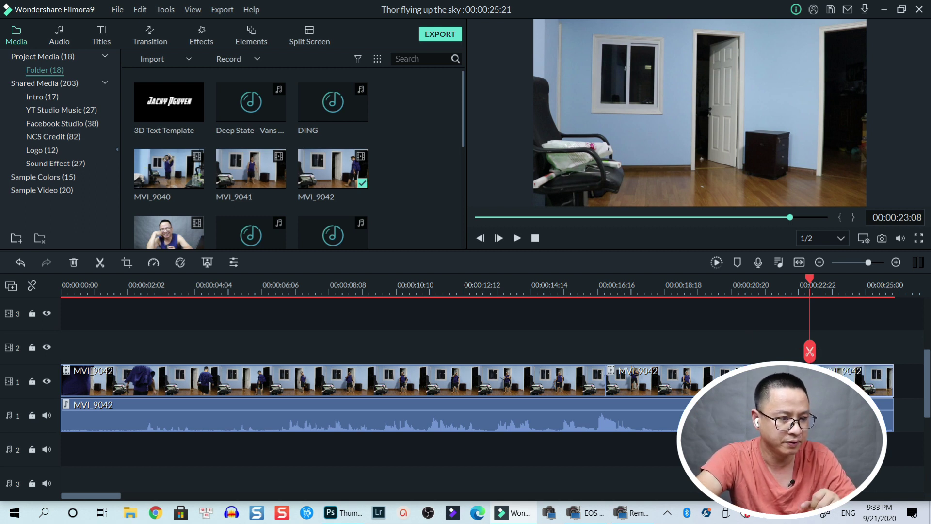
Delete the middle video segment and move the empty-room segment against the end of the first one.
{"action": "left_click", "coordinate": [645, 381]}
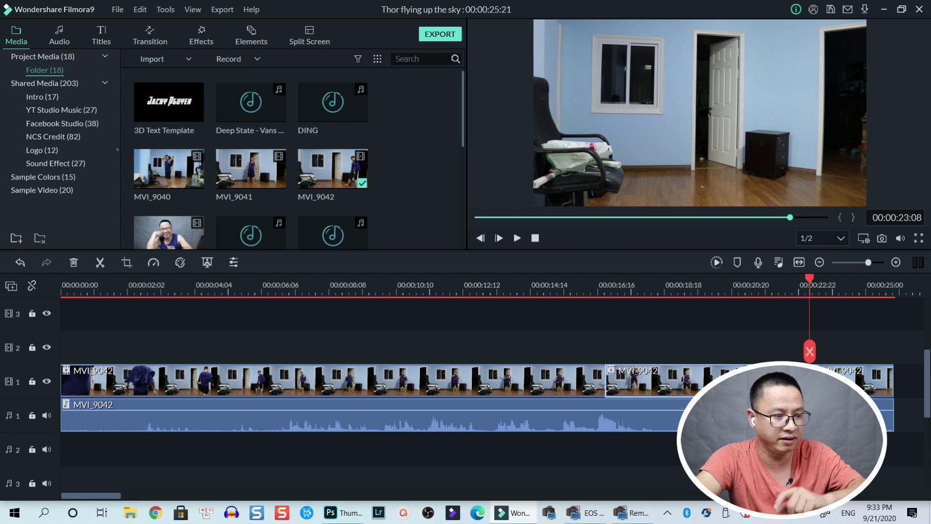
{"action": "mouse_move", "coordinate": [611, 380]}
{"action": "left_mouse_down"}
{"action": "mouse_move", "coordinate": [637, 381]}
{"action": "mouse_move", "coordinate": [625, 378]}
{"action": "left_mouse_up"}
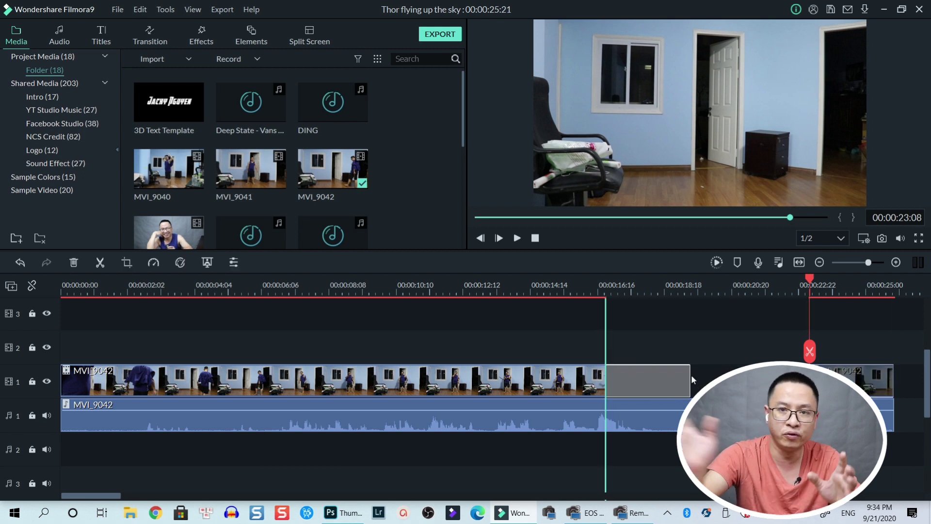
{"action": "left_click_drag", "start_coordinate": [691, 374], "coordinate": [691, 375]}
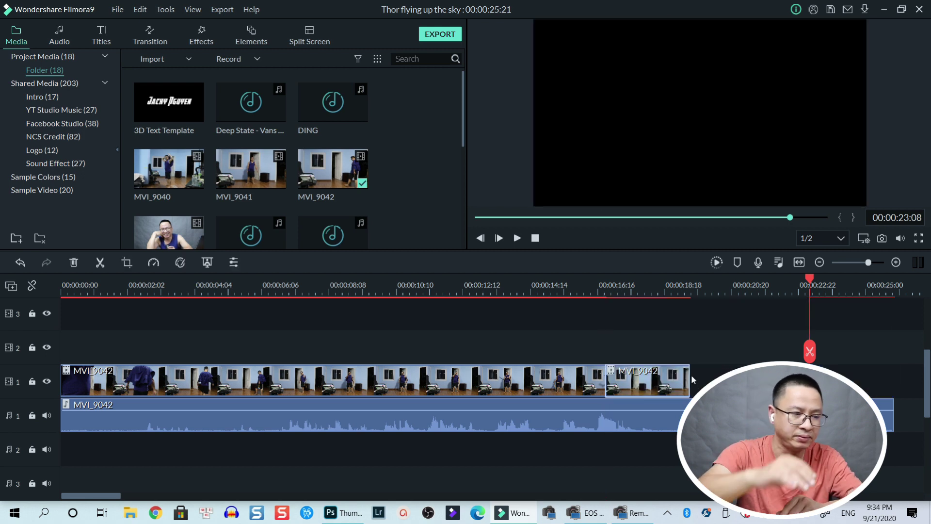
Play back the join between the jump segment and the empty-room segment and inspect the cut up close.
{"action": "left_click", "coordinate": [495, 291]}
{"action": "key", "text": "space"}
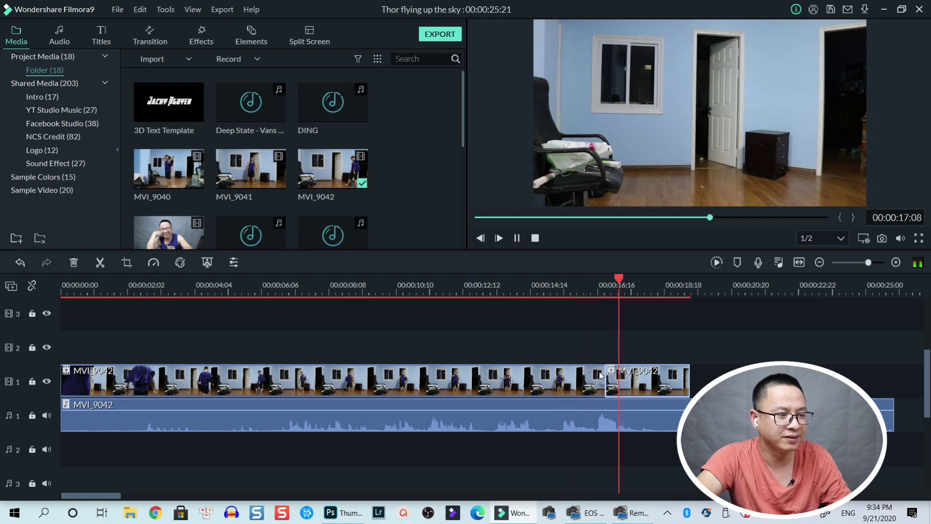
{"action": "key", "text": "space"}
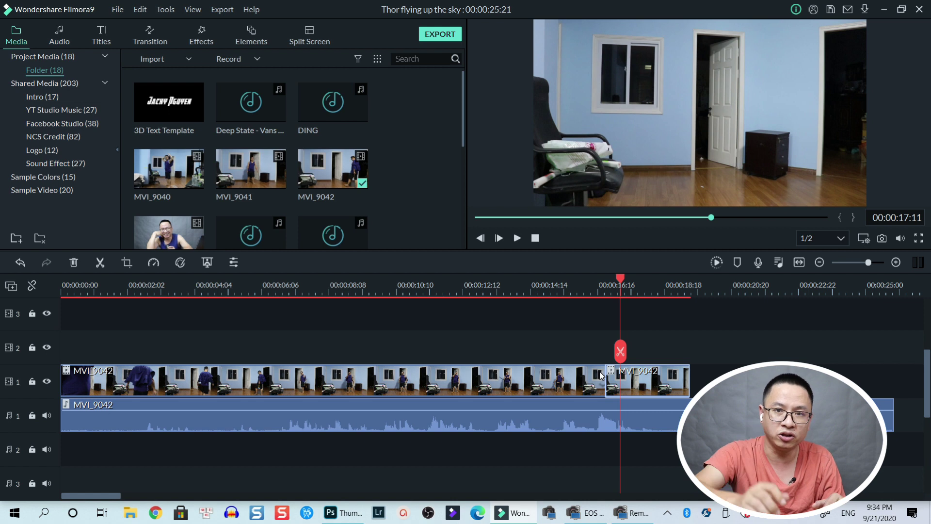
{"action": "scroll", "coordinate": [643, 285], "scroll_direction": "up", "scroll_amount": 2}
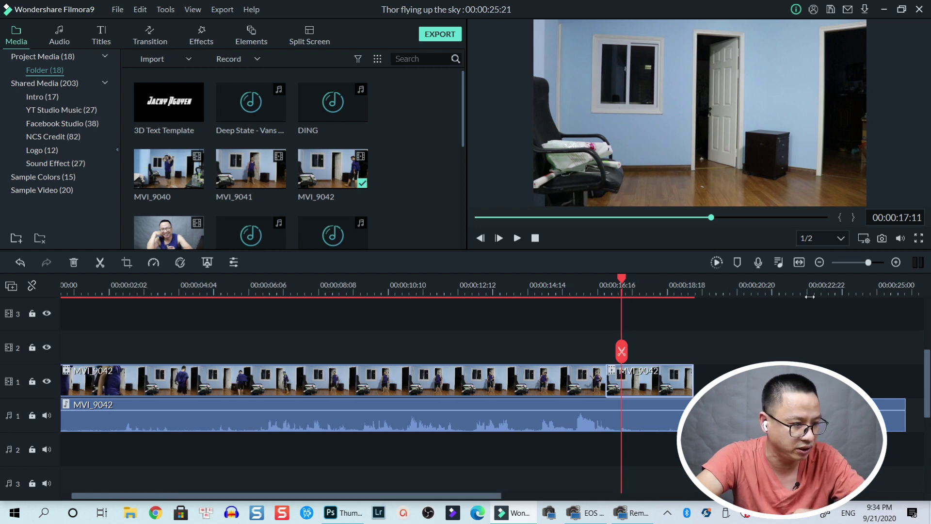
{"action": "mouse_move", "coordinate": [490, 286]}
{"action": "left_mouse_down"}
{"action": "mouse_move", "coordinate": [470, 283]}
{"action": "mouse_move", "coordinate": [494, 284]}
{"action": "left_mouse_up"}
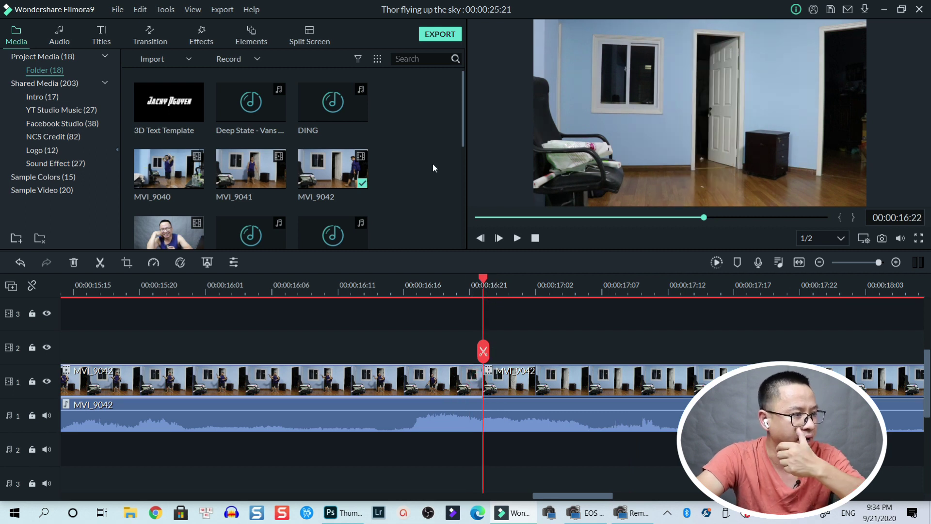
Reveal the Snapshot_305 image from the project media in its folder in File Explorer.
{"action": "scroll", "coordinate": [445, 146], "scroll_direction": "down", "scroll_amount": 5}
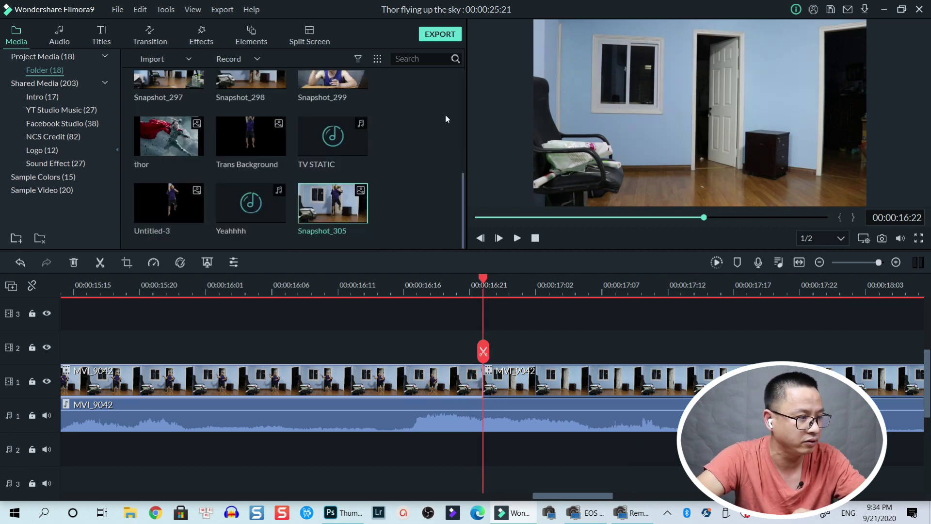
{"action": "right_click", "coordinate": [357, 219]}
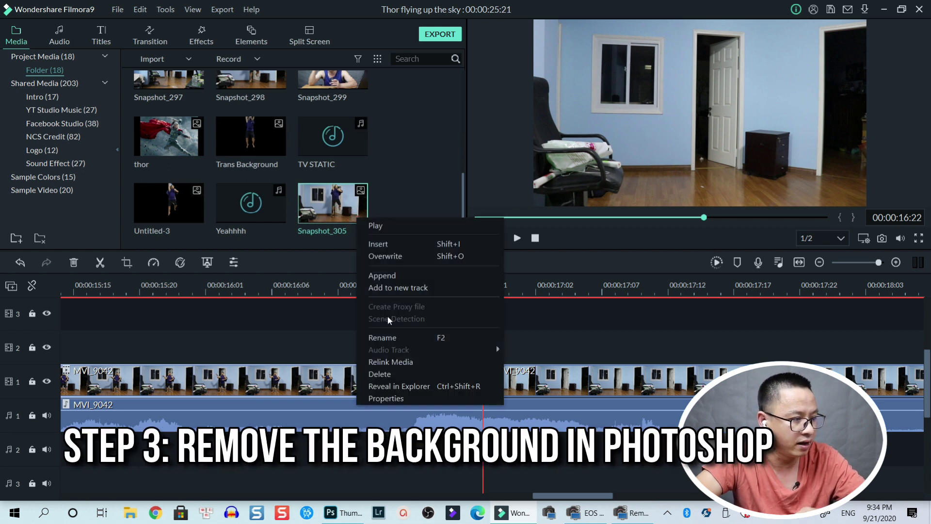
{"action": "left_click", "coordinate": [394, 386]}
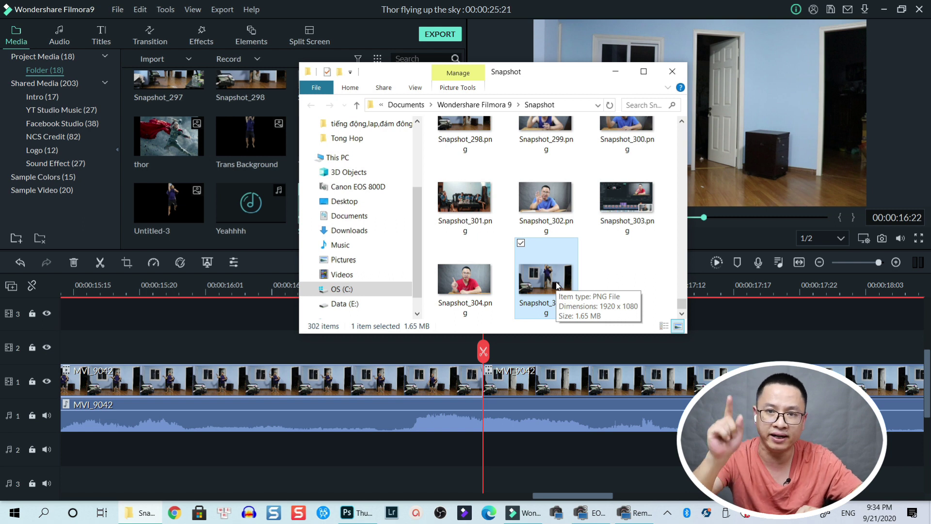
Switch to Photoshop and create a new 1920 x 1080 px document at 300 ppi with transparent background contents.
{"action": "left_click", "coordinate": [356, 513]}
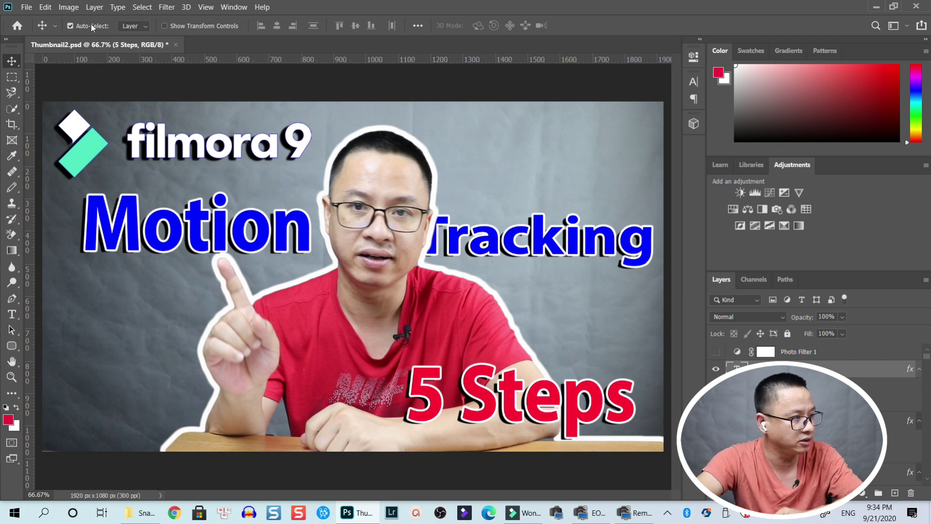
{"action": "left_click", "coordinate": [27, 8]}
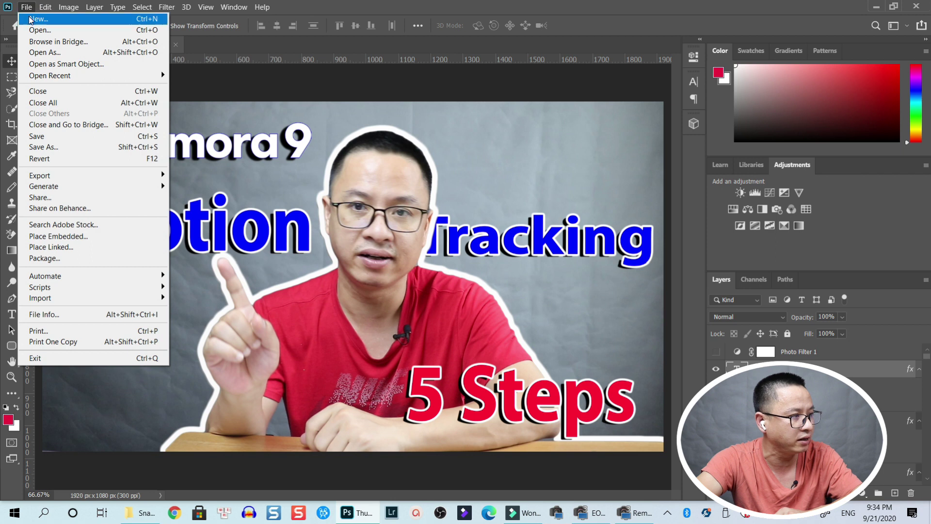
{"action": "left_click", "coordinate": [41, 21]}
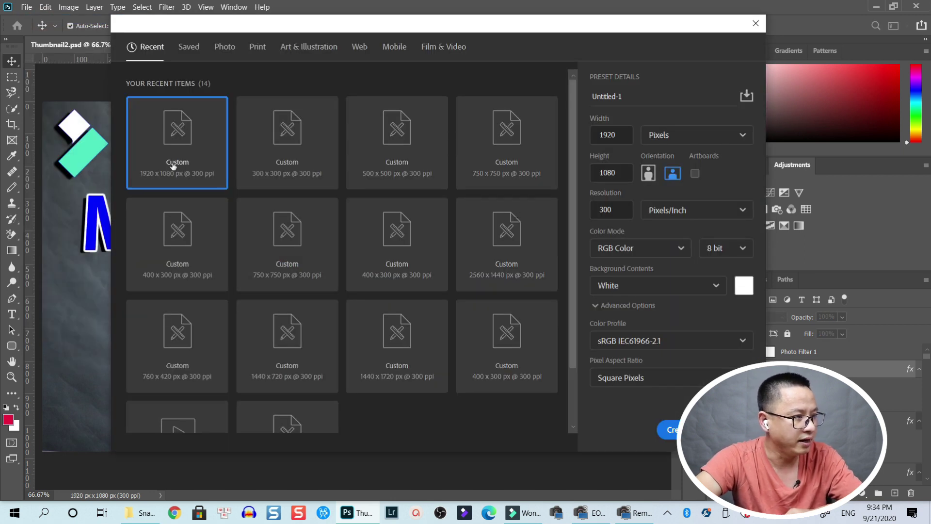
{"action": "left_click", "coordinate": [156, 179]}
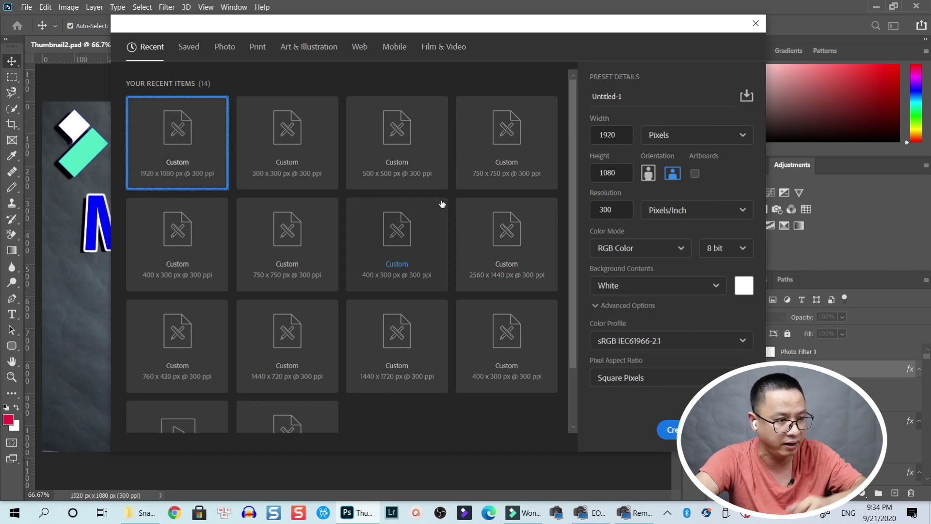
{"action": "left_click", "coordinate": [655, 286]}
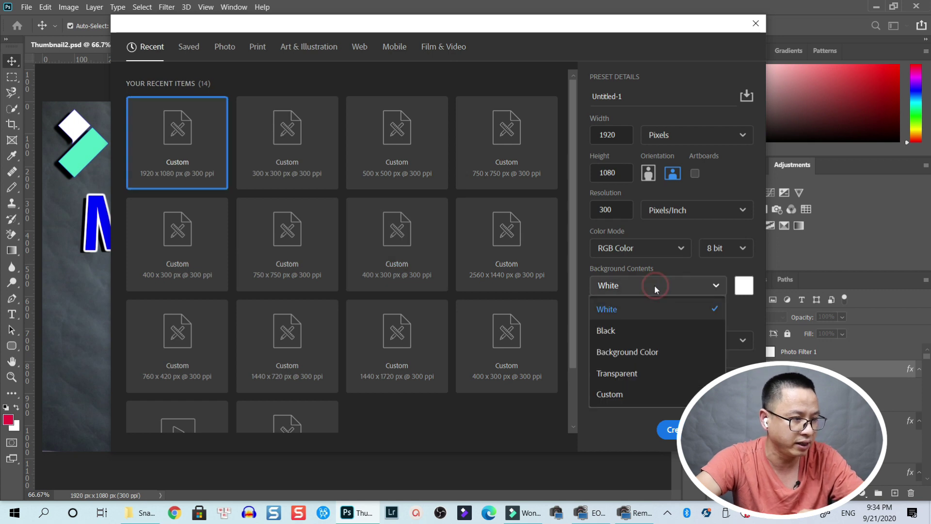
{"action": "left_click", "coordinate": [625, 379]}
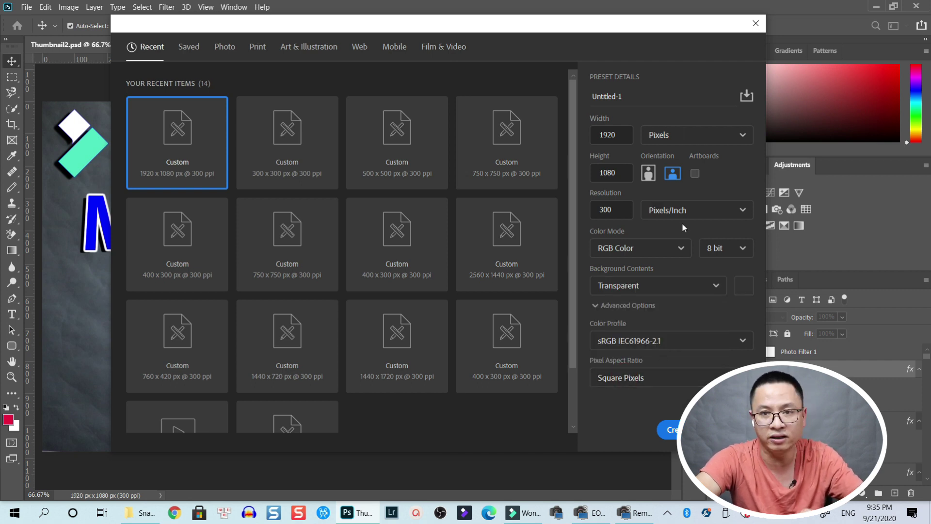
{"action": "left_click", "coordinate": [672, 431]}
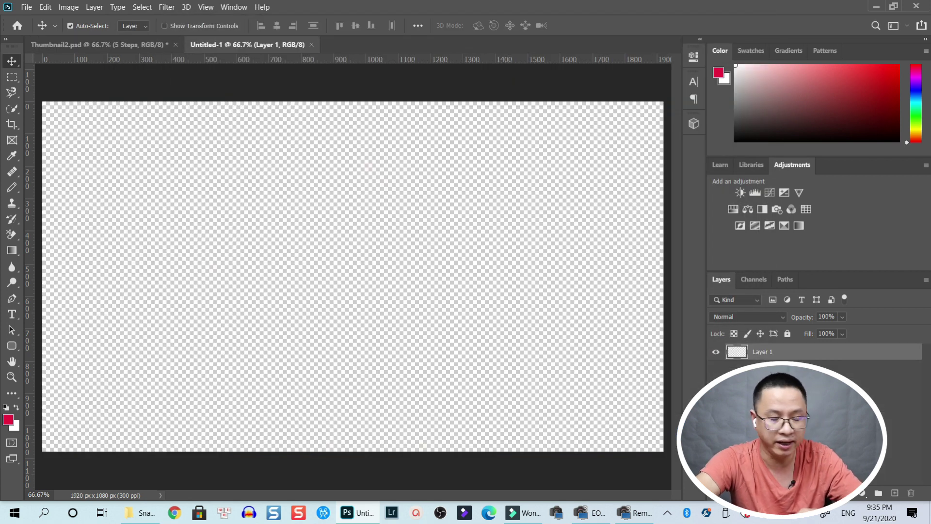
Place Snapshot_305.png from the Snapshot folder into the new document at its fitted size, filling the canvas.
{"action": "left_click", "coordinate": [147, 515]}
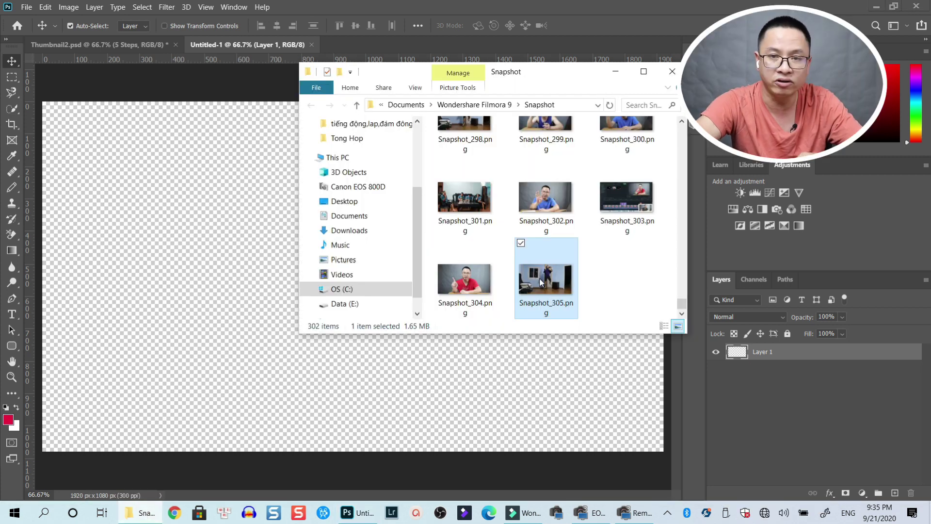
{"action": "left_click_drag", "start_coordinate": [542, 282], "coordinate": [249, 292]}
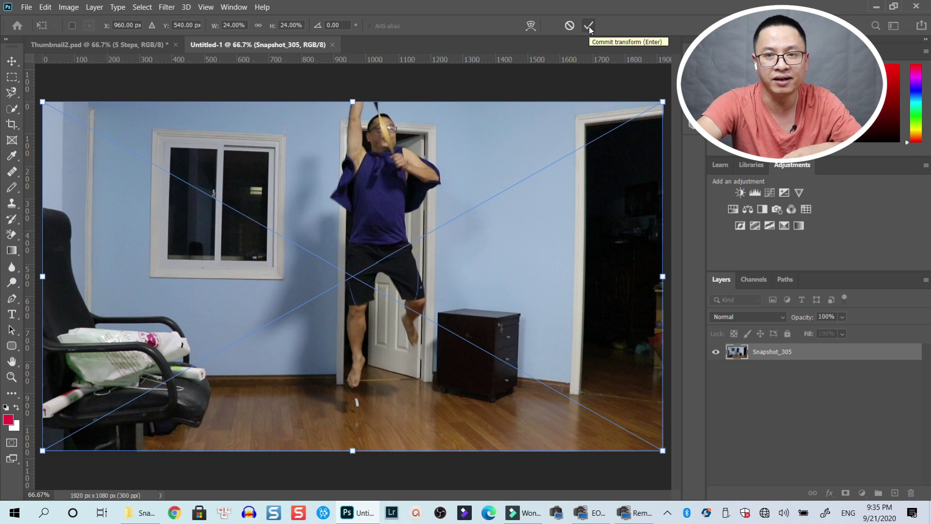
{"action": "left_click", "coordinate": [588, 26]}
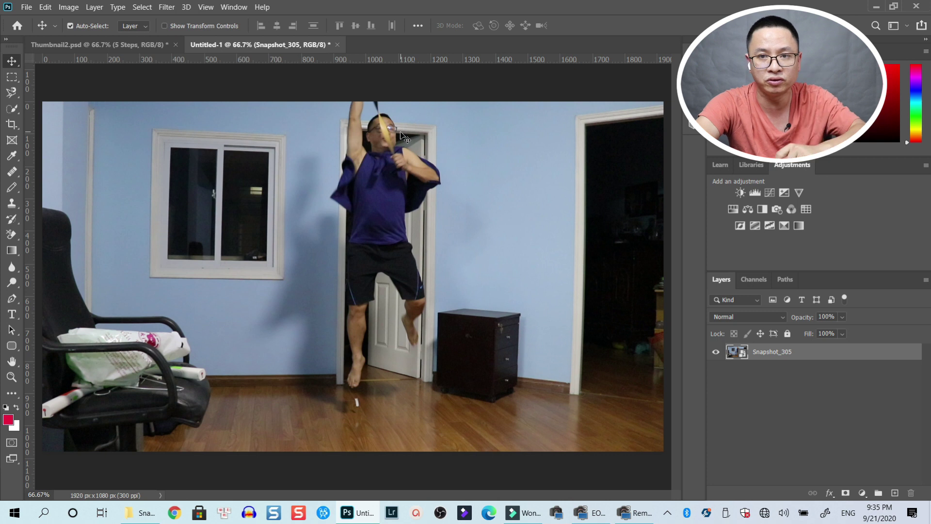
Start a Pen tool path around the jumping man, tracing from his raised hand down the straight leg and up around the shorts.
{"action": "left_click", "coordinate": [13, 299]}
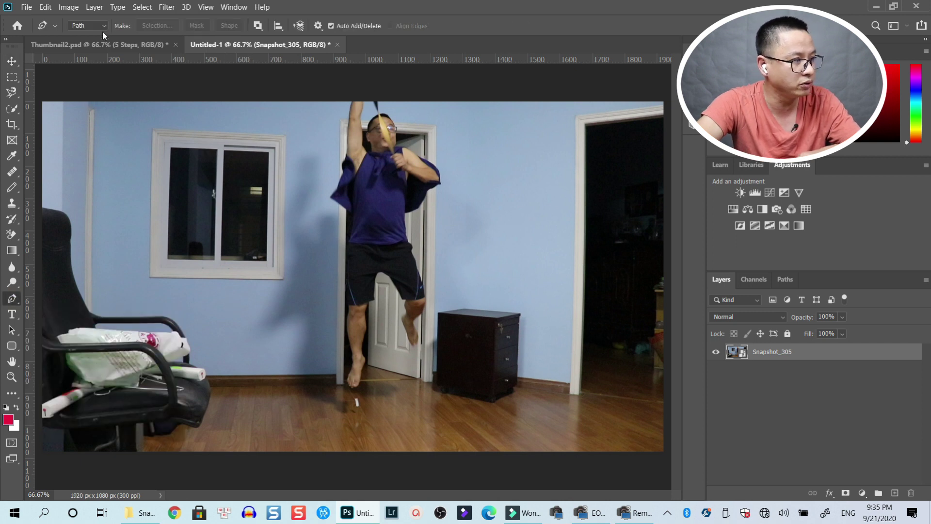
{"action": "left_click", "coordinate": [92, 25]}
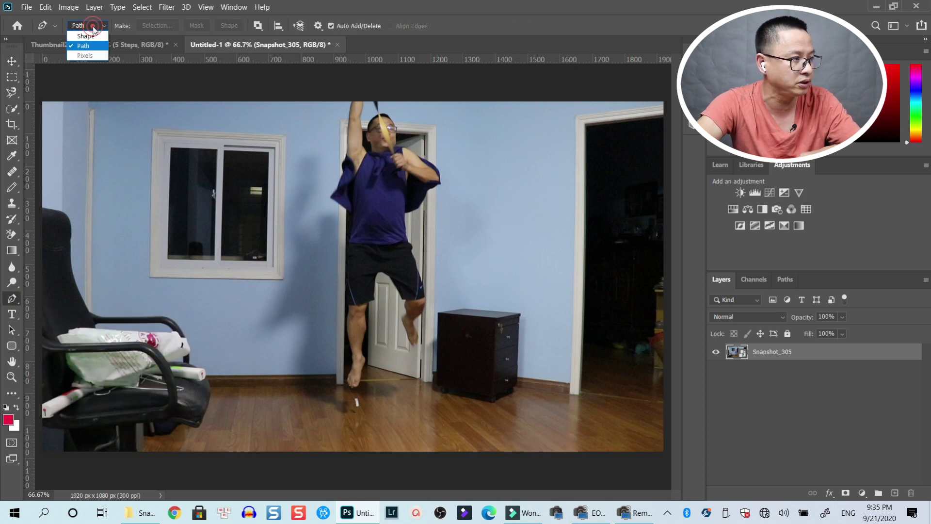
{"action": "left_click", "coordinate": [81, 49]}
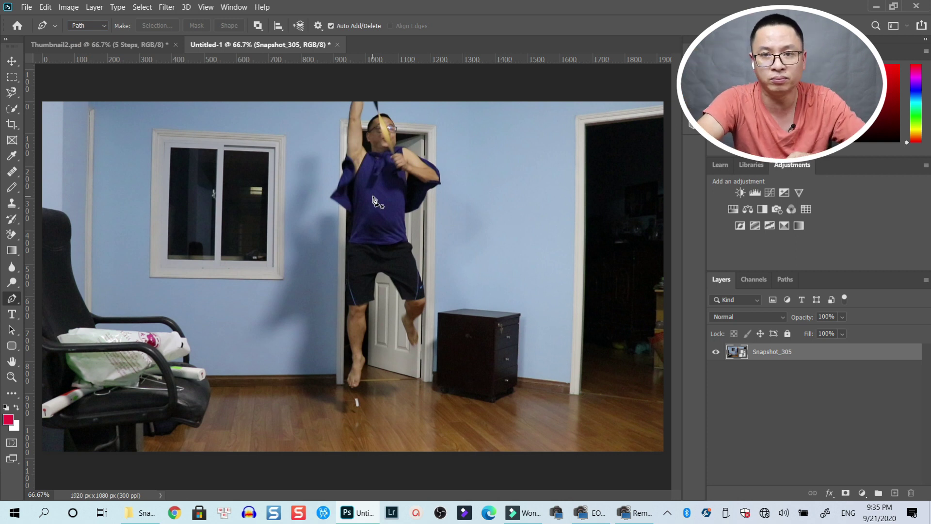
{"action": "left_click", "coordinate": [352, 102]}
{"action": "left_click", "coordinate": [345, 157]}
{"action": "left_click", "coordinate": [340, 180]}
{"action": "left_click", "coordinate": [329, 195]}
{"action": "left_click", "coordinate": [346, 212]}
{"action": "left_click", "coordinate": [348, 306]}
{"action": "left_click", "coordinate": [351, 354]}
{"action": "left_click", "coordinate": [346, 385]}
{"action": "left_click", "coordinate": [357, 386]}
{"action": "left_click", "coordinate": [367, 359]}
{"action": "left_click", "coordinate": [363, 352]}
{"action": "left_click", "coordinate": [366, 327]}
{"action": "left_click", "coordinate": [368, 307]}
{"action": "left_click", "coordinate": [374, 288]}
{"action": "left_click", "coordinate": [380, 274]}
{"action": "left_click", "coordinate": [403, 301]}
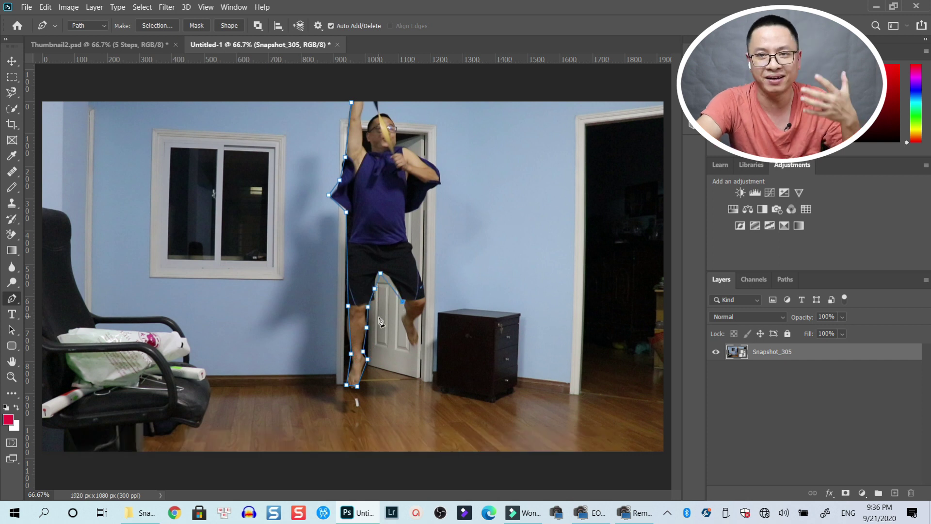
Continue the path around the bent leg, cape and head, and close it with a curve around the raised arm.
{"action": "left_click", "coordinate": [407, 309]}
{"action": "left_click", "coordinate": [414, 345]}
{"action": "left_click", "coordinate": [420, 334]}
{"action": "left_click", "coordinate": [415, 322]}
{"action": "left_click", "coordinate": [423, 312]}
{"action": "left_click", "coordinate": [426, 296]}
{"action": "left_click", "coordinate": [405, 212]}
{"action": "left_click", "coordinate": [427, 197]}
{"action": "left_click", "coordinate": [443, 176]}
{"action": "left_click", "coordinate": [407, 145]}
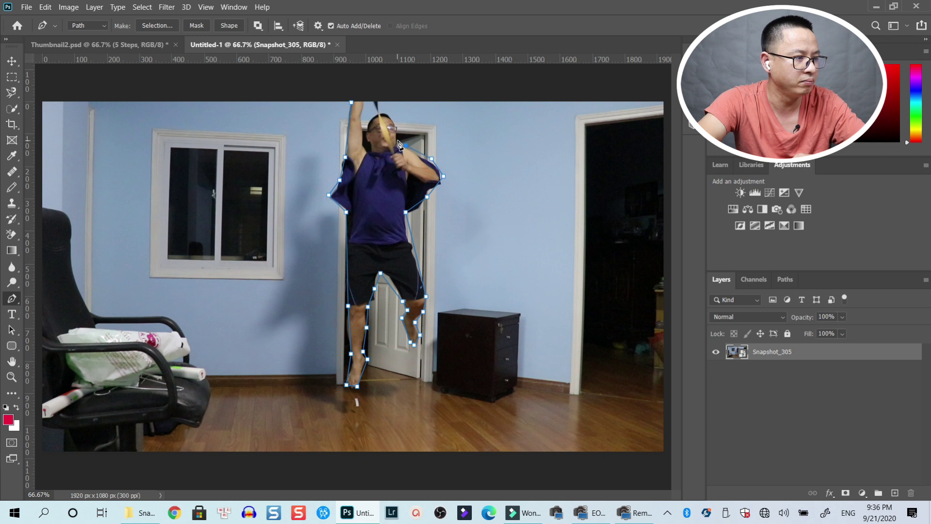
{"action": "left_click", "coordinate": [381, 100]}
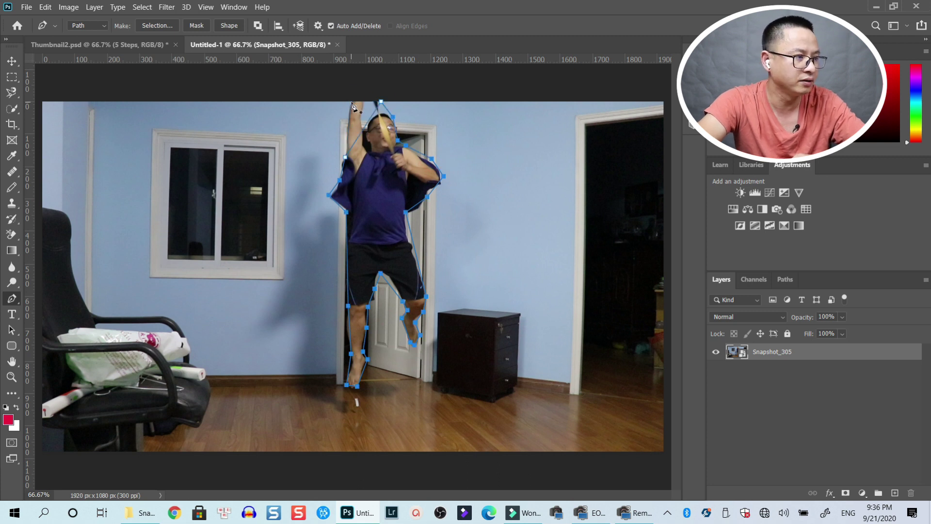
{"action": "left_click_drag", "start_coordinate": [339, 164], "coordinate": [341, 261]}
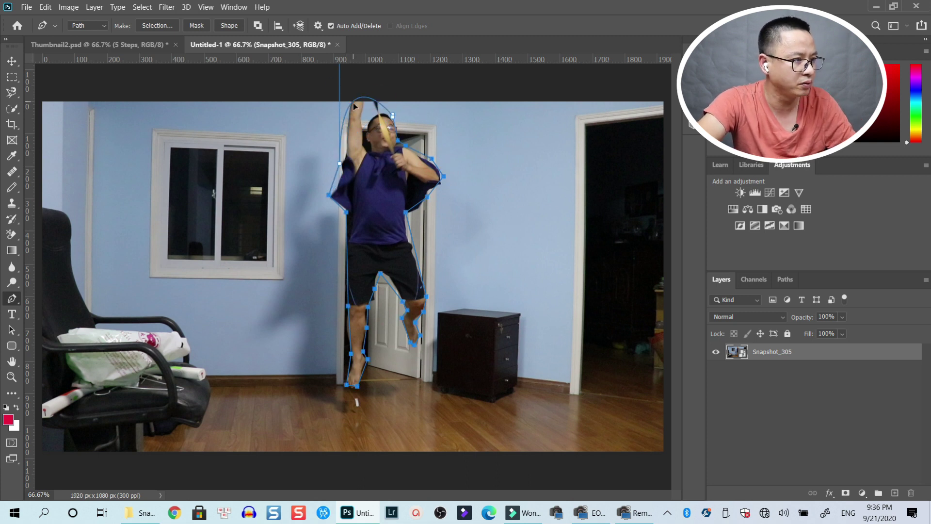
{"action": "left_click", "coordinate": [347, 129]}
{"action": "left_click", "coordinate": [393, 115]}
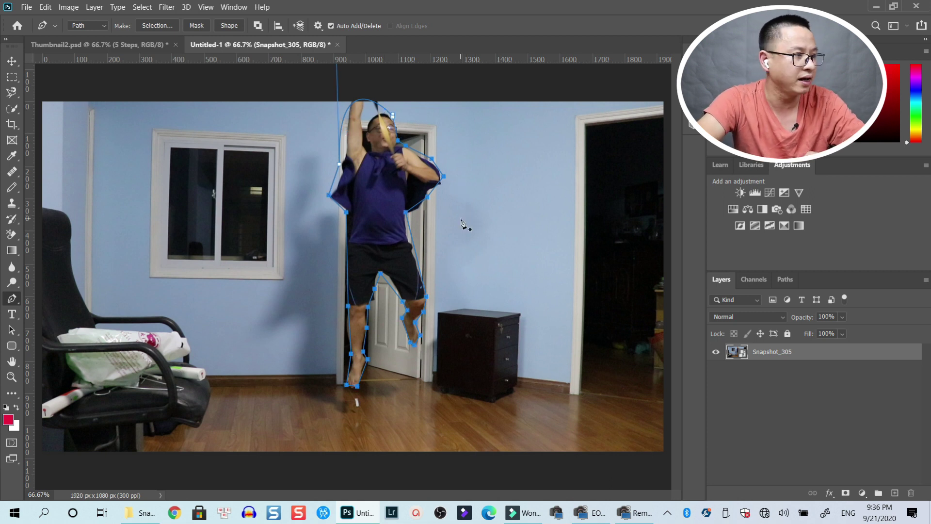
Load the work path as a selection and add a layer mask to Snapshot_305 that isolates the man.
{"action": "left_click", "coordinate": [784, 280]}
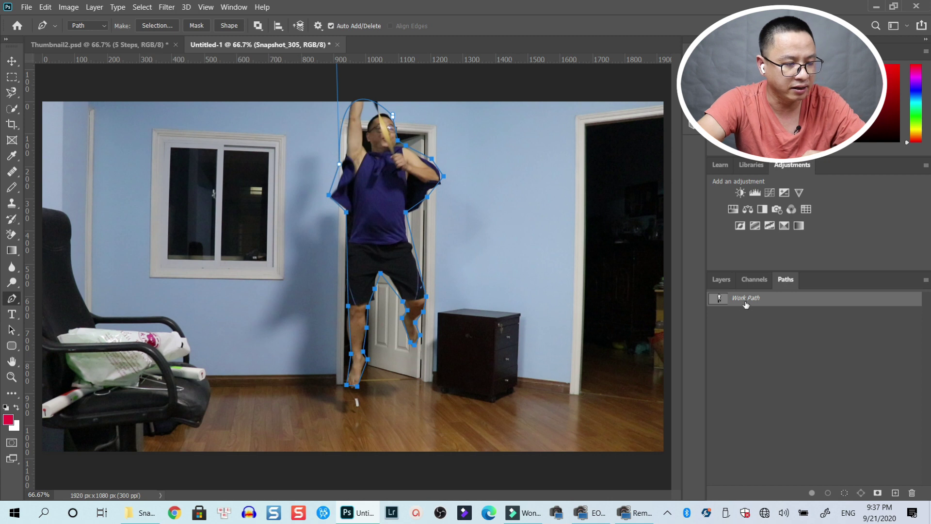
{"action": "left_click", "coordinate": [845, 493]}
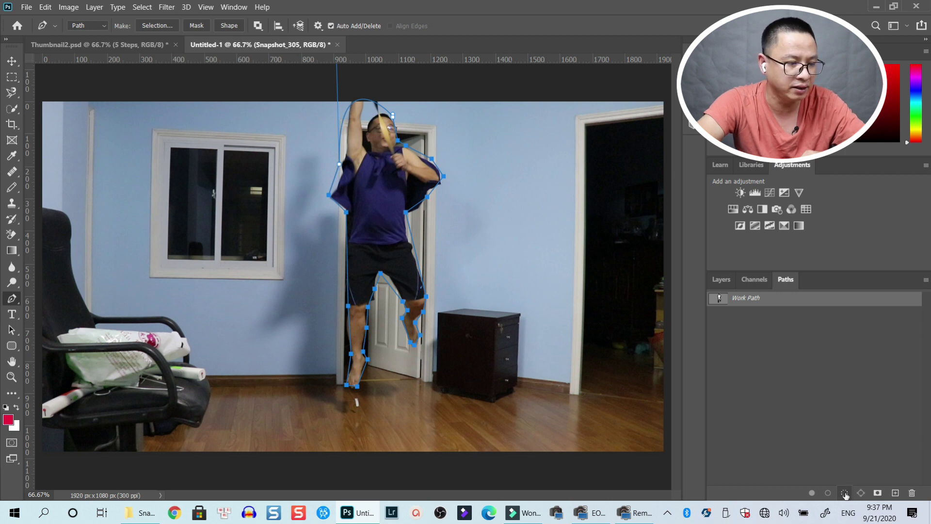
{"action": "left_click", "coordinate": [722, 281]}
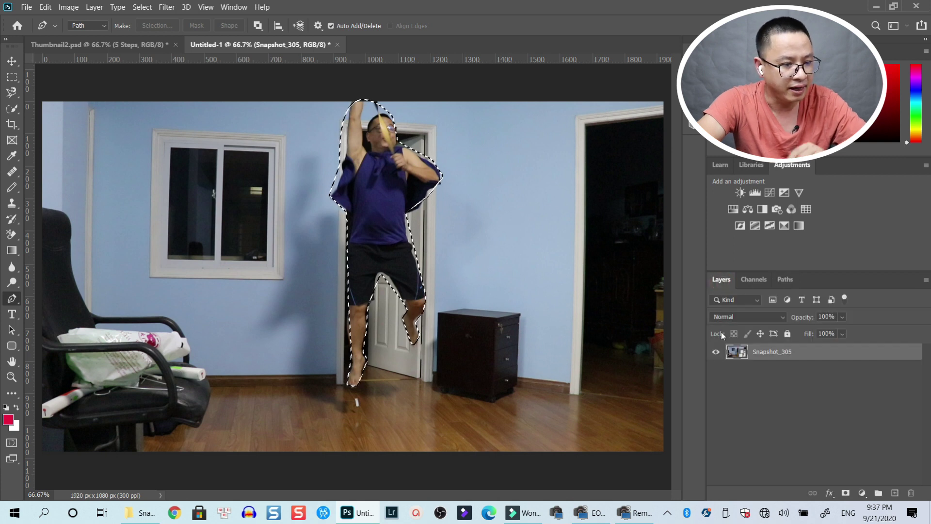
{"action": "left_click", "coordinate": [846, 493]}
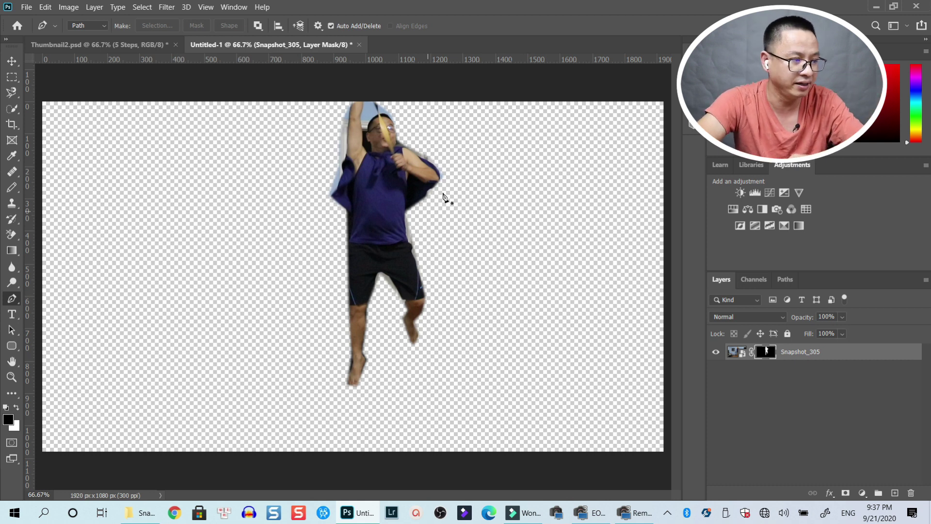
Export the cutout as a transparent 1920 x 1080 px PNG named fake thor to the Desktop.
{"action": "left_click", "coordinate": [25, 7]}
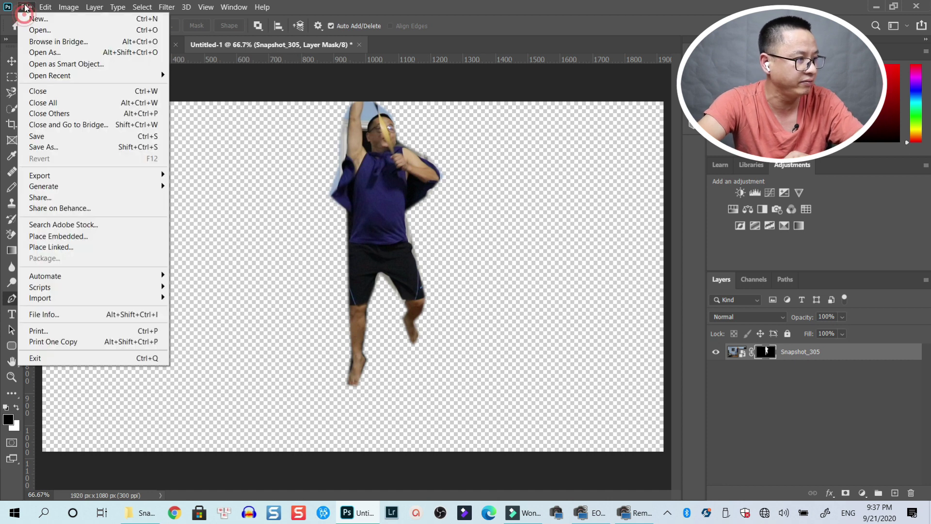
{"action": "left_click", "coordinate": [56, 175]}
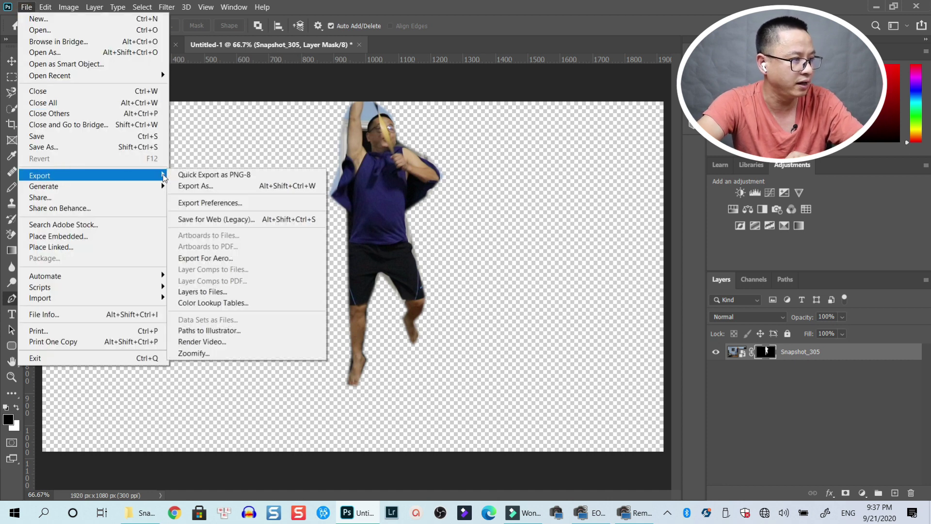
{"action": "left_click", "coordinate": [194, 186]}
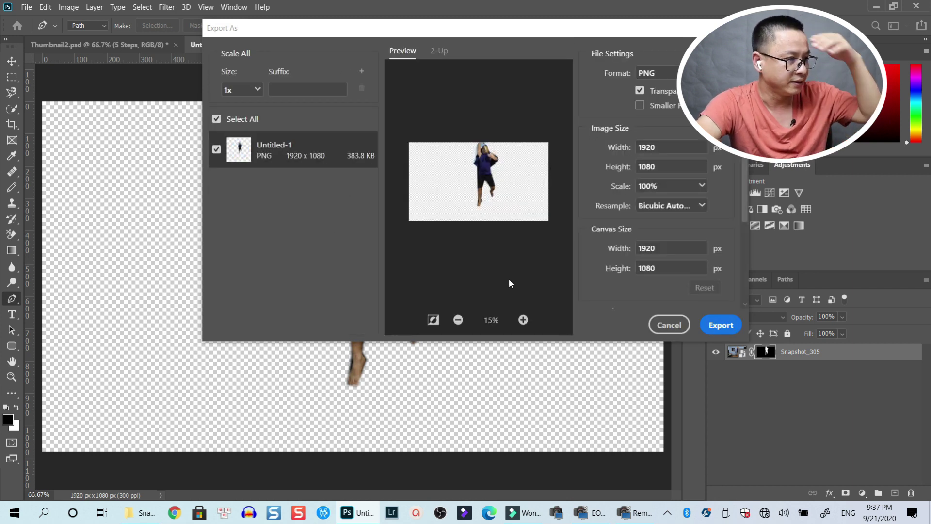
{"action": "left_click", "coordinate": [720, 325]}
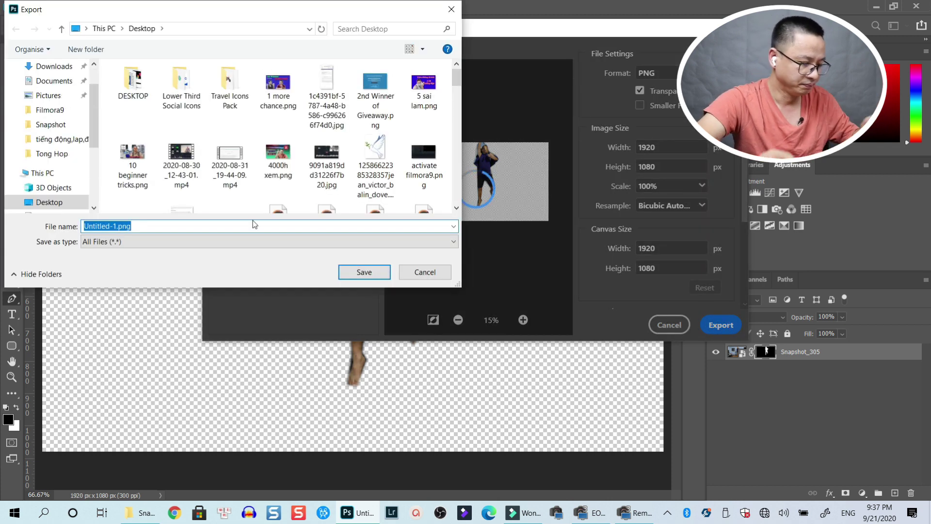
{"action": "type", "text": "Thor"}
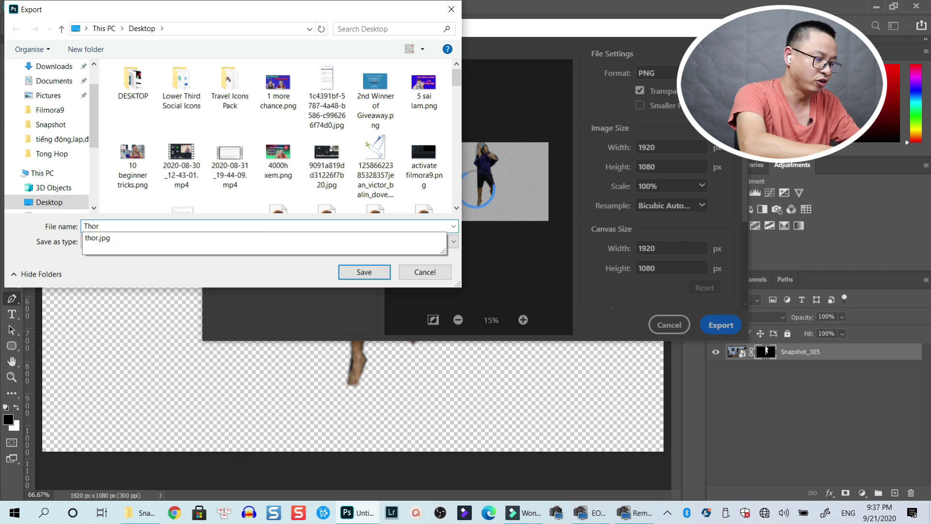
{"action": "key", "text": "BackSpace"}
{"action": "key", "text": "BackSpace"}
{"action": "key", "text": "BackSpace"}
{"action": "key", "text": "BackSpace"}
{"action": "type", "text": "faee "}
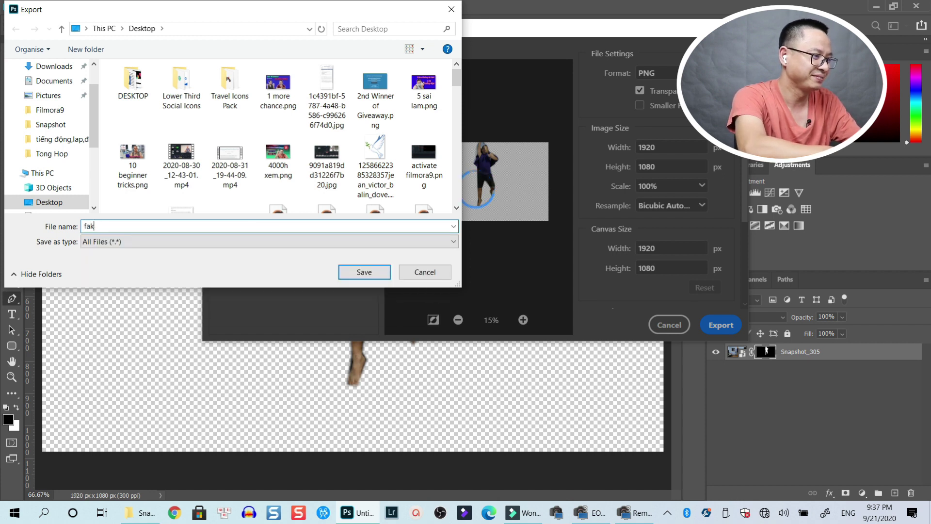
{"action": "type", "text": "ke thor"}
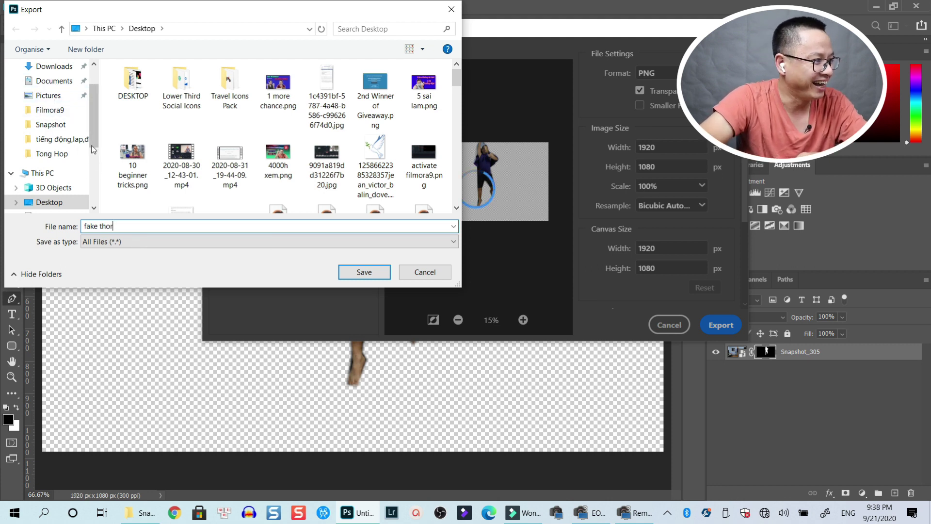
{"action": "left_click", "coordinate": [346, 273]}
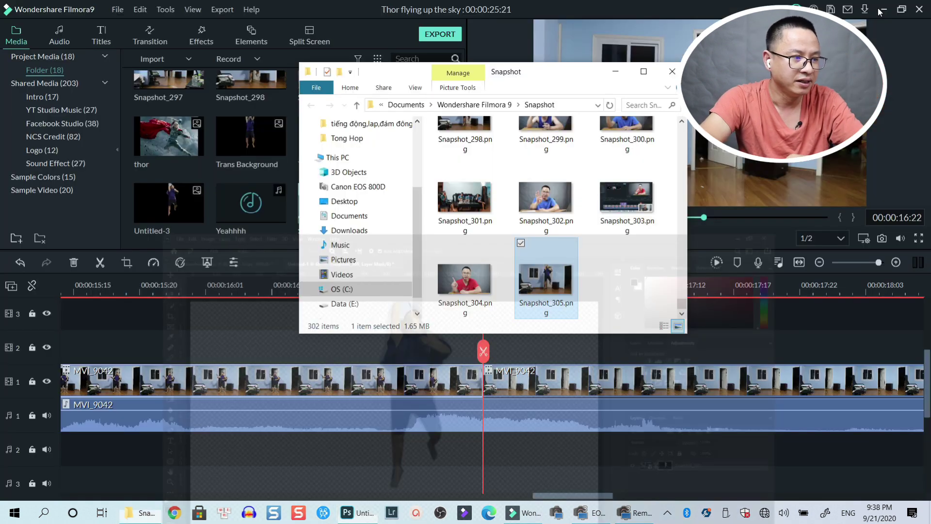
Switch to Filmora and import fake thor.png from the Desktop folder into the project media.
{"action": "left_click", "coordinate": [876, 7]}
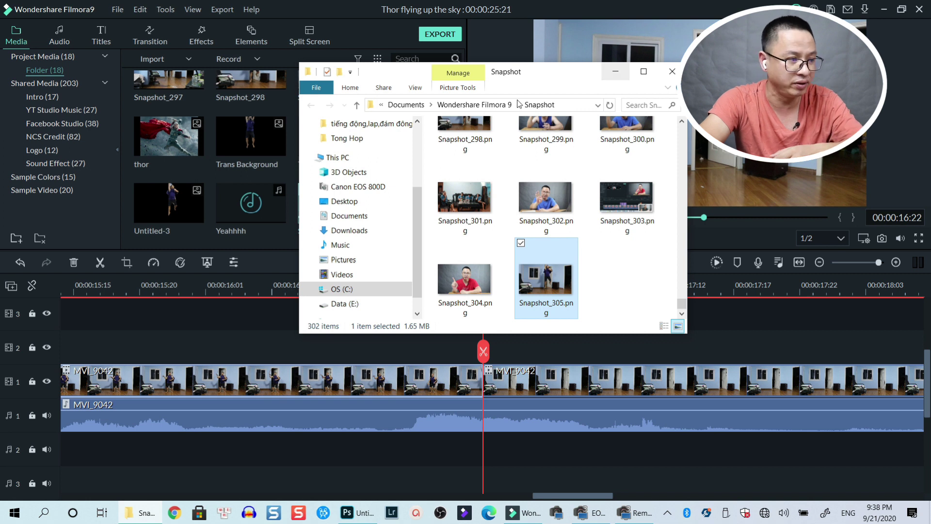
{"action": "left_click", "coordinate": [345, 200]}
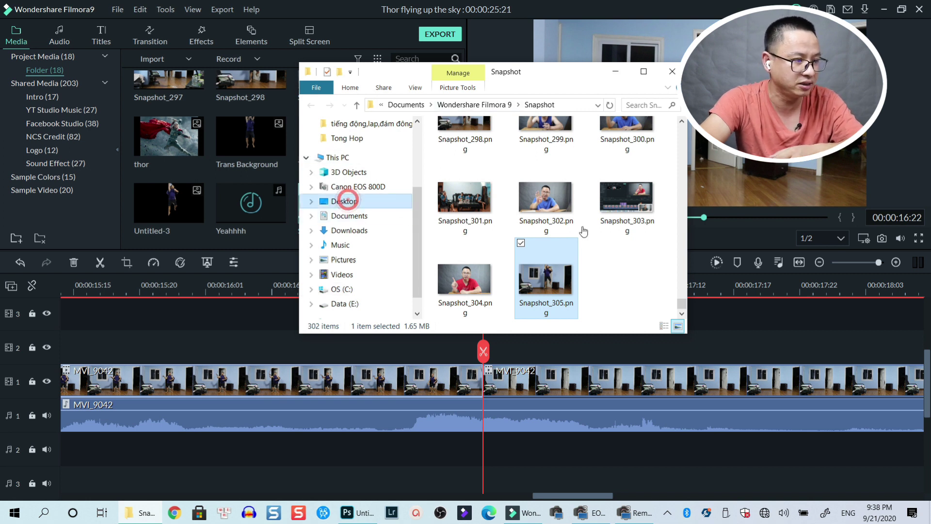
{"action": "scroll", "coordinate": [591, 225], "scroll_direction": "down", "scroll_amount": 2}
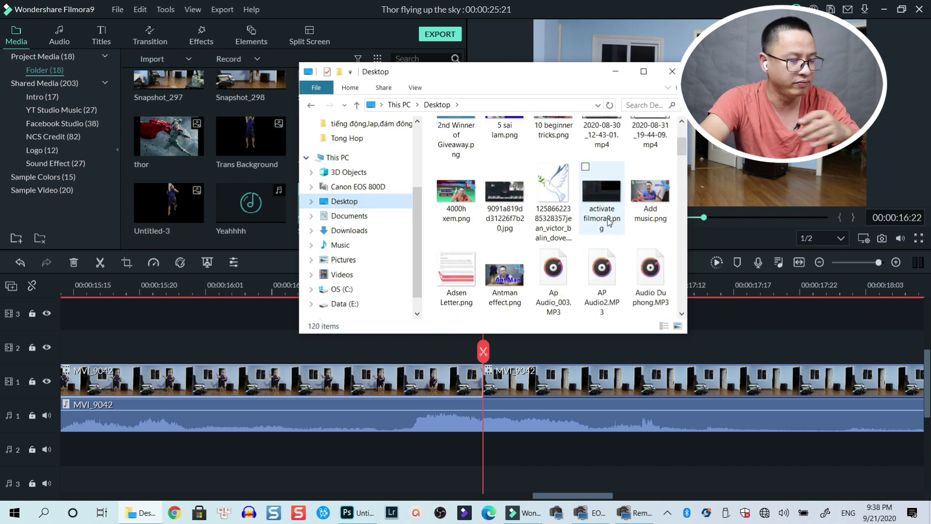
{"action": "left_click", "coordinate": [609, 222]}
{"action": "scroll", "coordinate": [610, 223], "scroll_direction": "down", "scroll_amount": 4}
{"action": "left_click", "coordinate": [653, 146]}
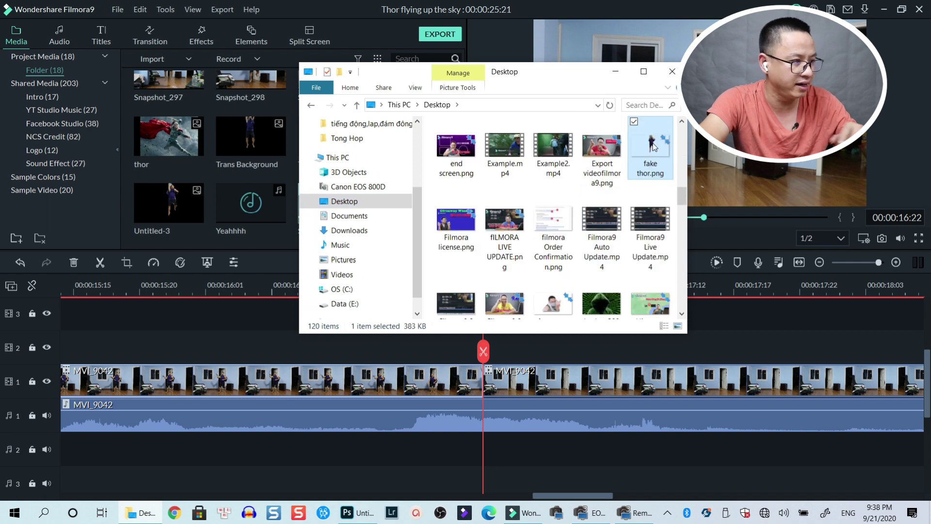
{"action": "left_click_drag", "start_coordinate": [594, 73], "coordinate": [808, 102]}
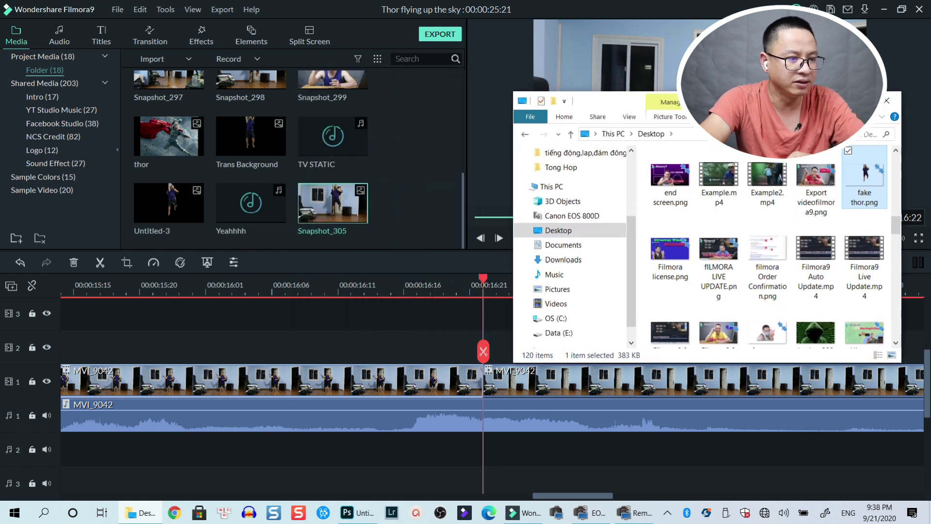
{"action": "left_click_drag", "start_coordinate": [864, 179], "coordinate": [411, 170]}
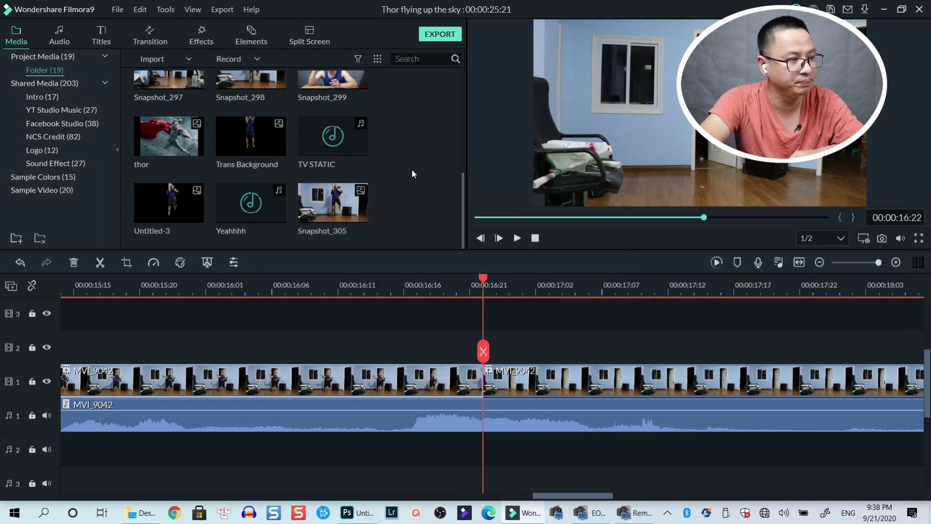
{"action": "scroll", "coordinate": [372, 189], "scroll_direction": "down", "scroll_amount": 1}
{"action": "mouse_move", "coordinate": [185, 217]}
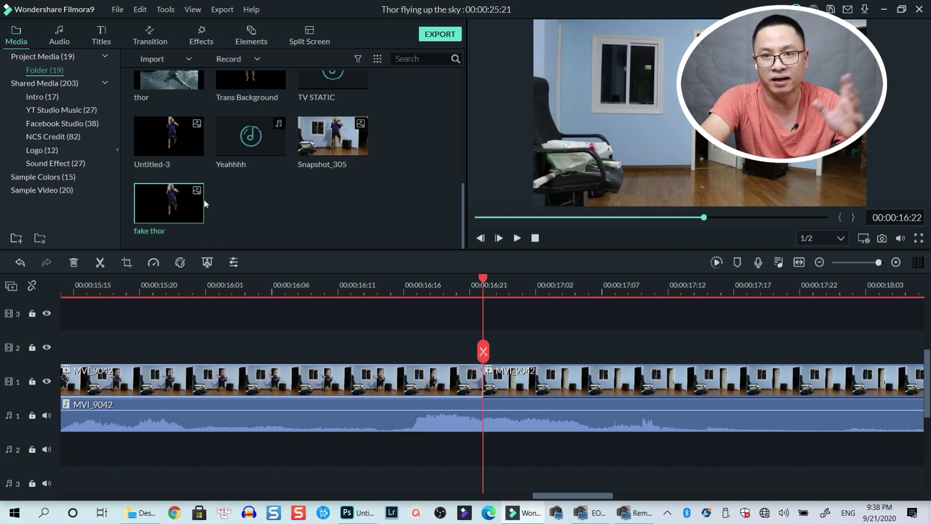
Set the photo placement to Crop to Fit in the editing preferences and apply it.
{"action": "left_click", "coordinate": [118, 10]}
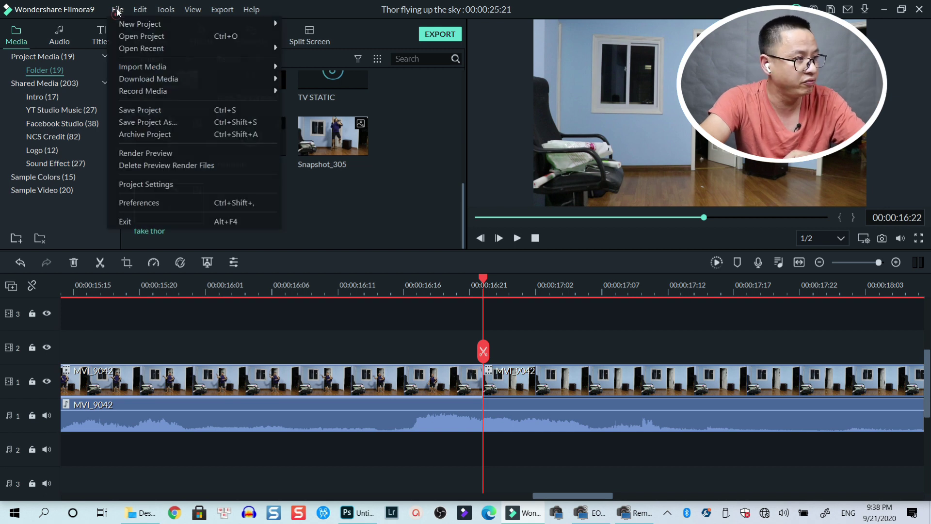
{"action": "left_click", "coordinate": [142, 203]}
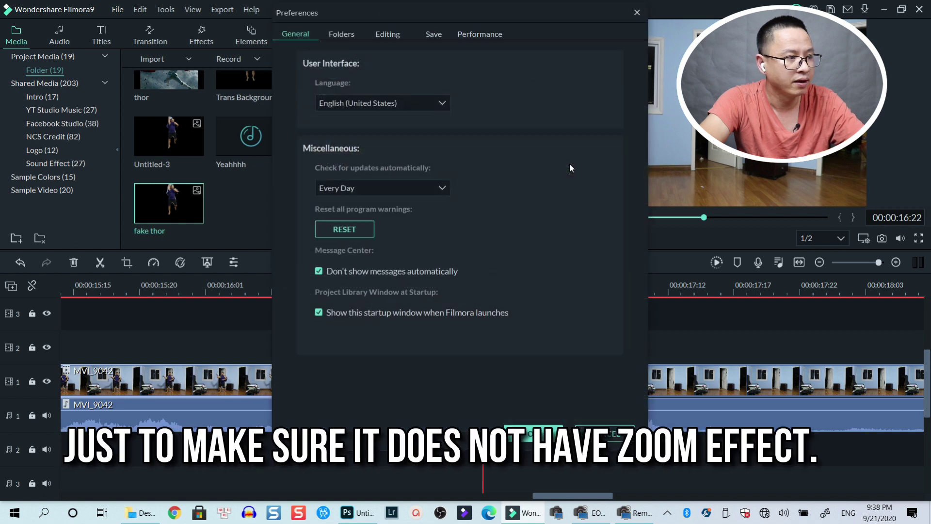
{"action": "left_click", "coordinate": [388, 34]}
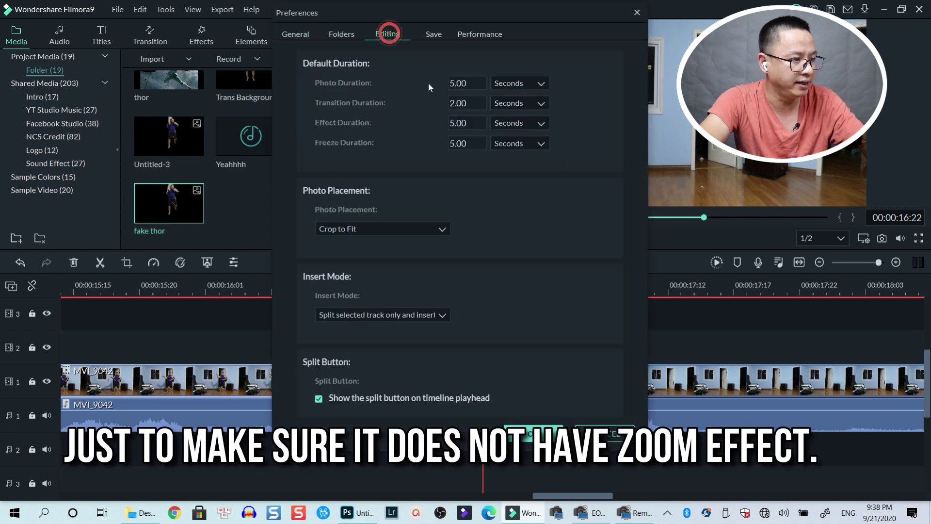
{"action": "left_click", "coordinate": [356, 229]}
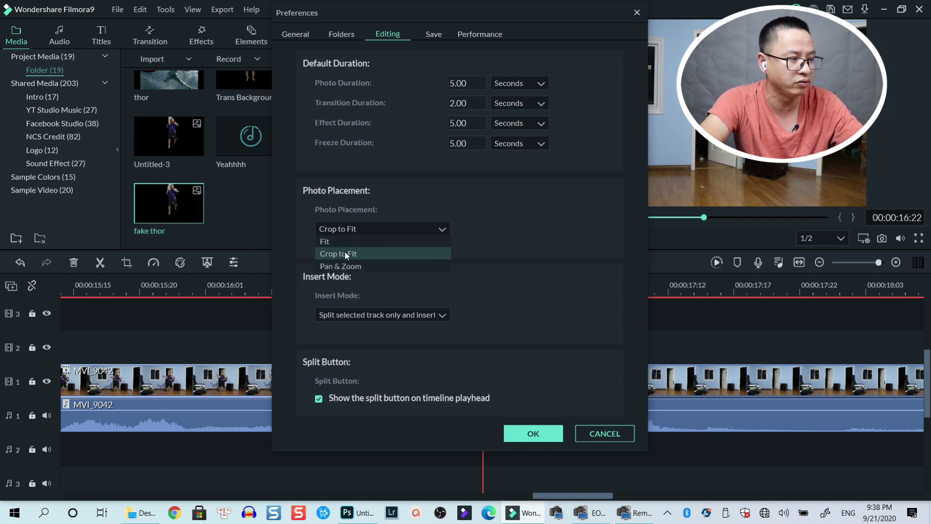
{"action": "left_click", "coordinate": [345, 252]}
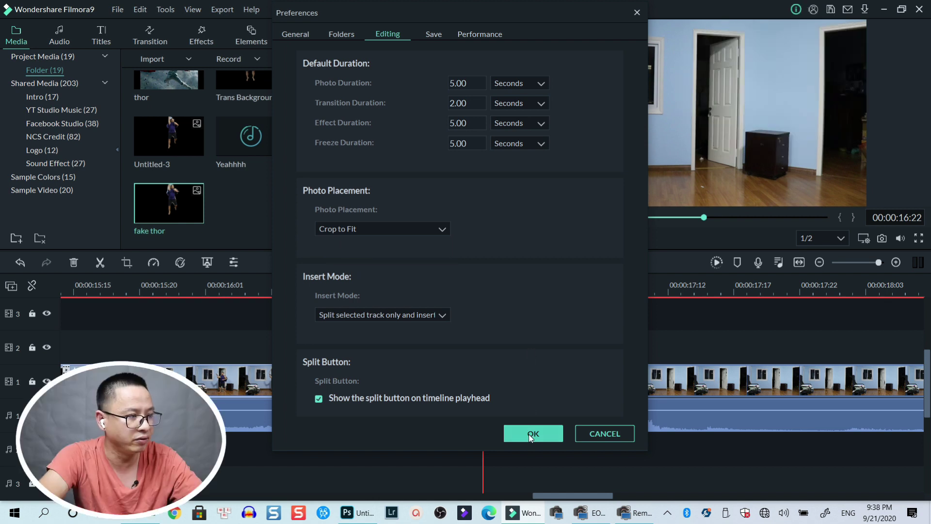
{"action": "left_click", "coordinate": [531, 432]}
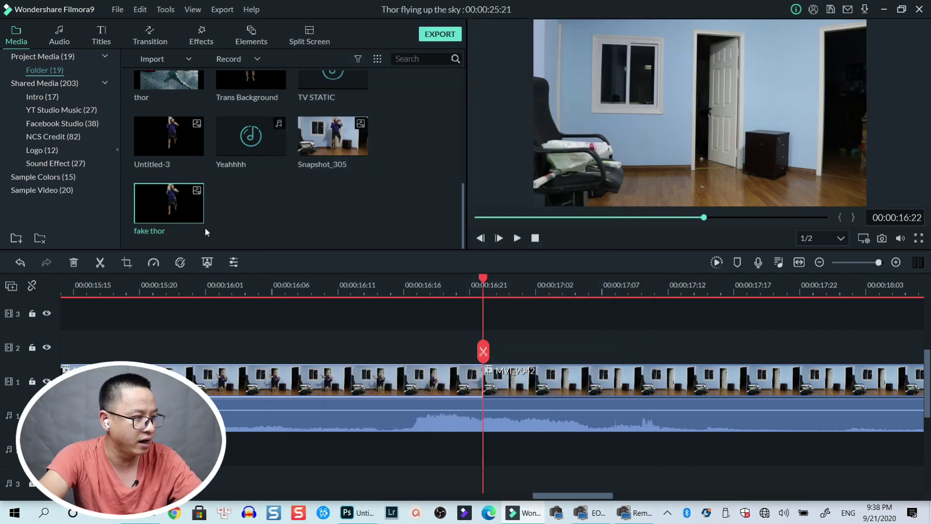
Place the fake thor image on video track 2 starting at the cut, and move the playhead back to 00:00:16:09.
{"action": "left_click_drag", "start_coordinate": [186, 215], "coordinate": [495, 346]}
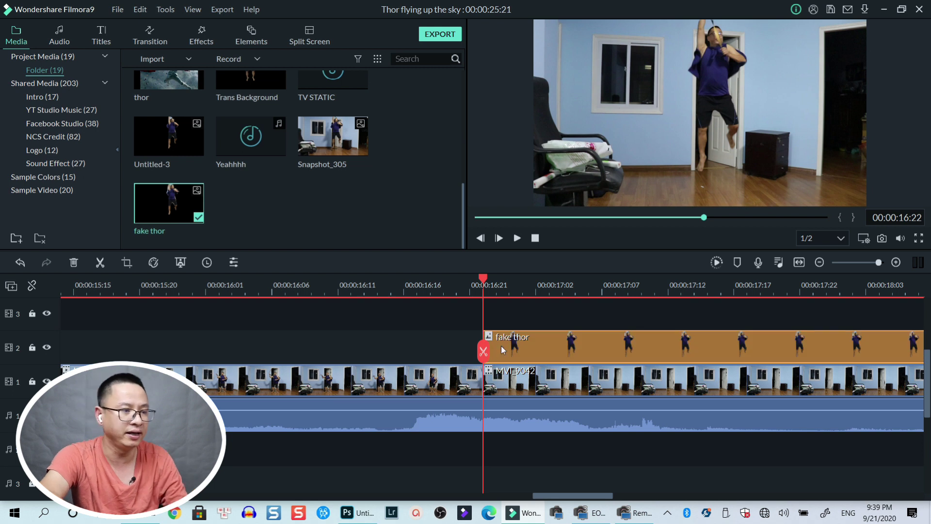
{"action": "left_click", "coordinate": [321, 292]}
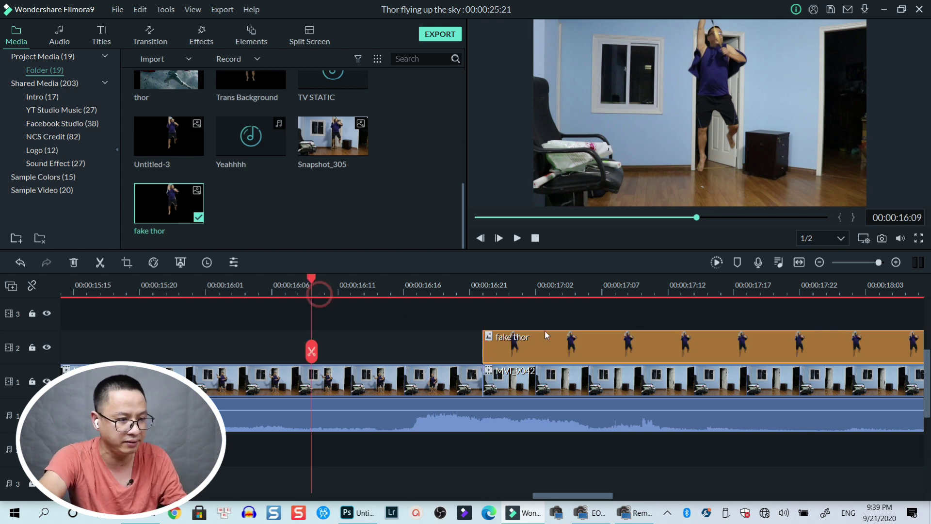
Preview the cut from the jump footage to the fake thor overlay, and place the playhead at 00:00:16:23, one frame into the overlay.
{"action": "key", "text": "space"}
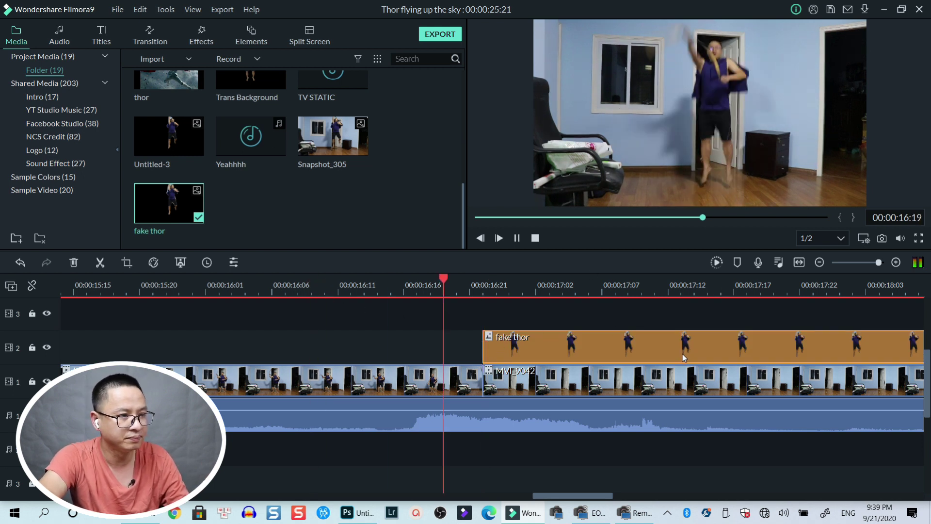
{"action": "key", "text": "space"}
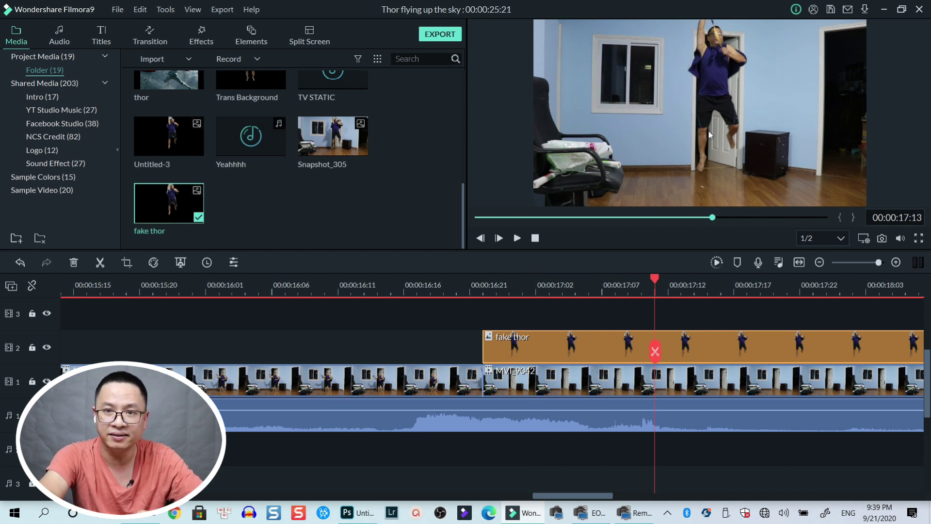
{"action": "left_click_drag", "start_coordinate": [656, 280], "coordinate": [538, 296]}
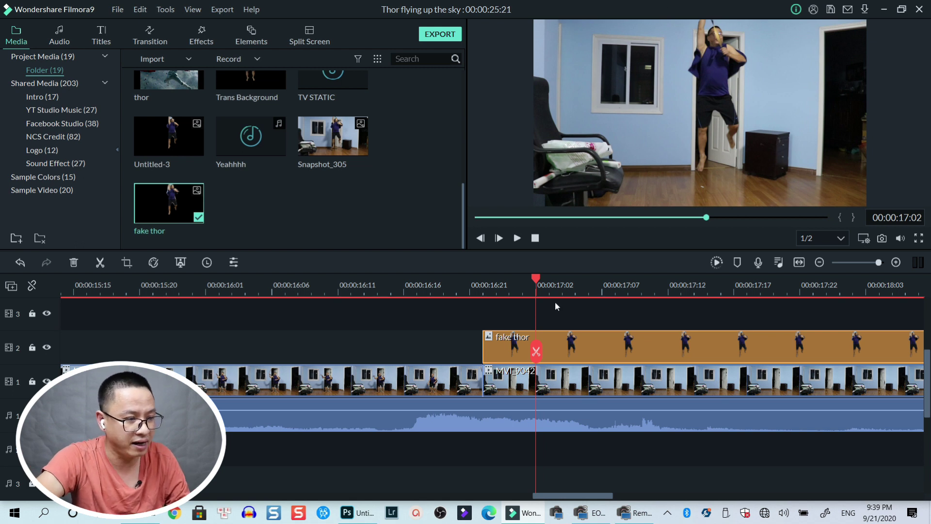
{"action": "scroll", "coordinate": [560, 282], "scroll_direction": "up", "scroll_amount": 1}
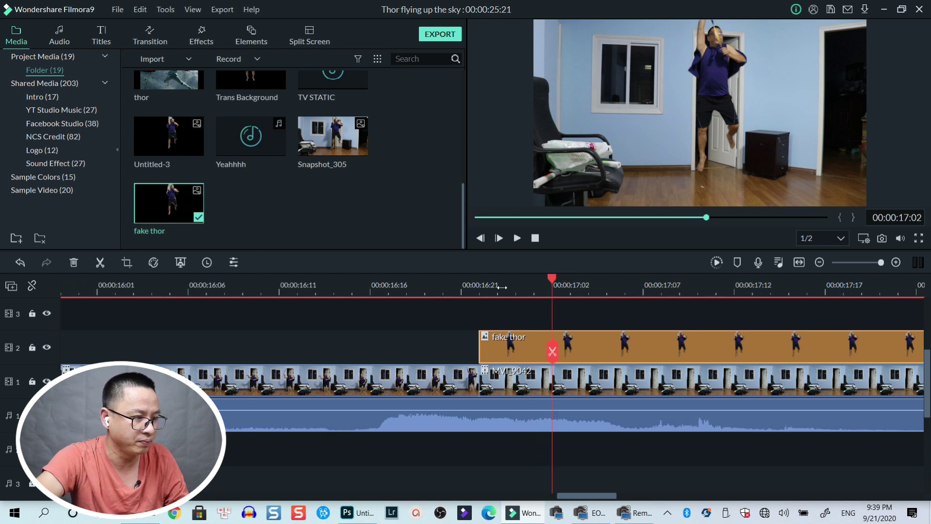
{"action": "left_click", "coordinate": [461, 290]}
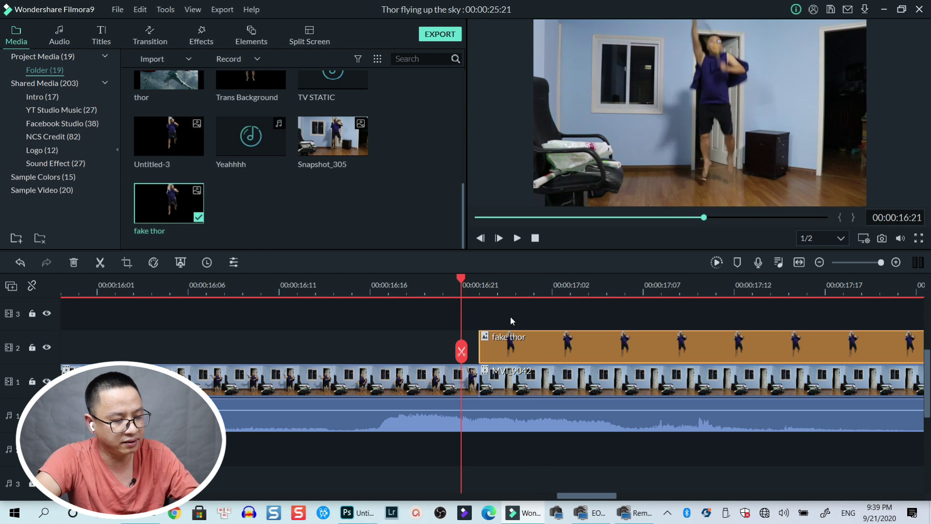
{"action": "key", "text": "Right"}
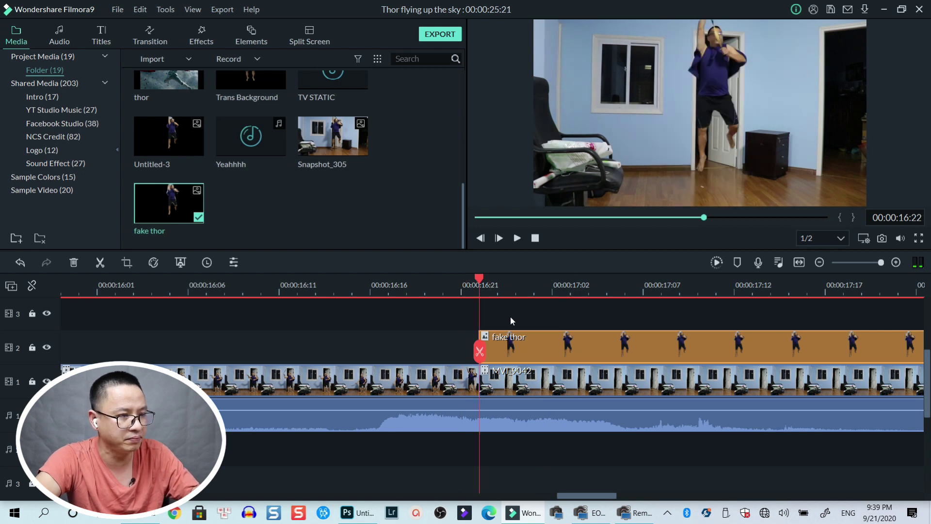
{"action": "key", "text": "Right"}
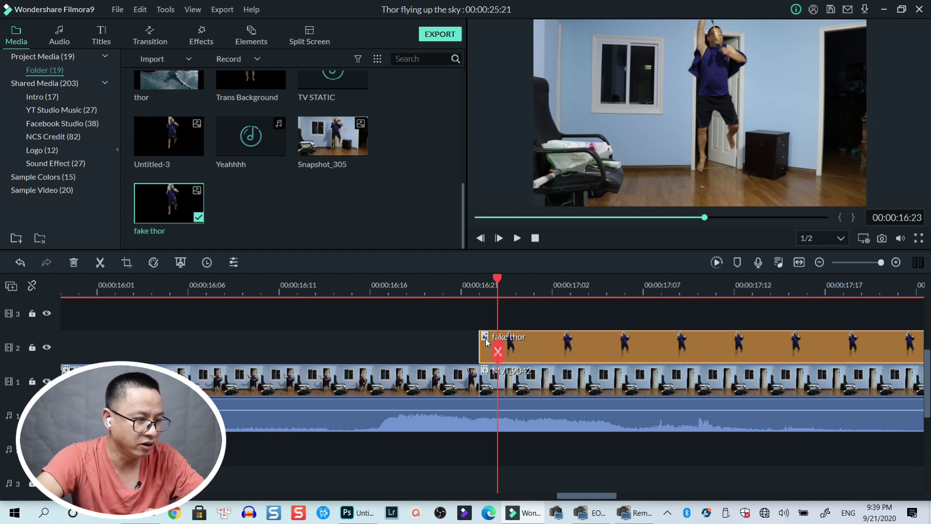
Set the fake thor clip's vertical position (Y) to 10 in its transform settings and apply it.
{"action": "left_click", "coordinate": [564, 348]}
{"action": "double_click", "coordinate": [563, 347]}
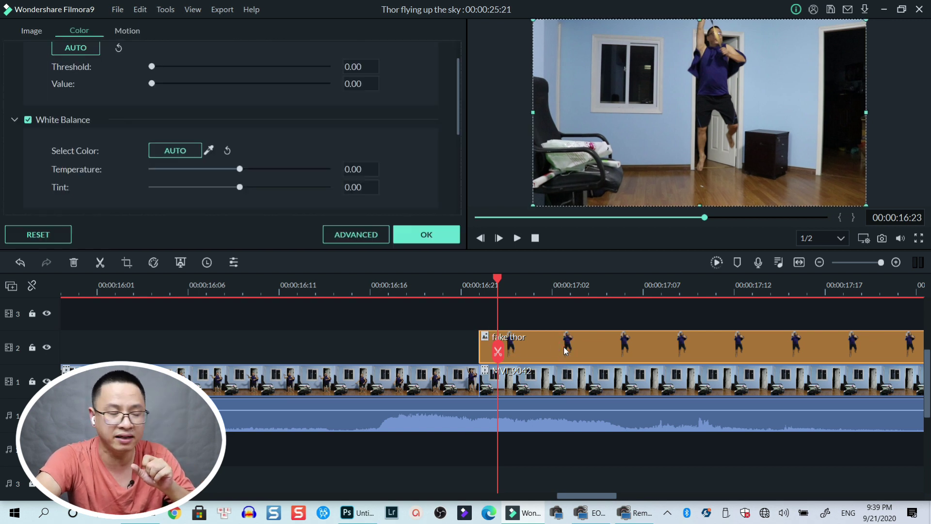
{"action": "left_click", "coordinate": [39, 31]}
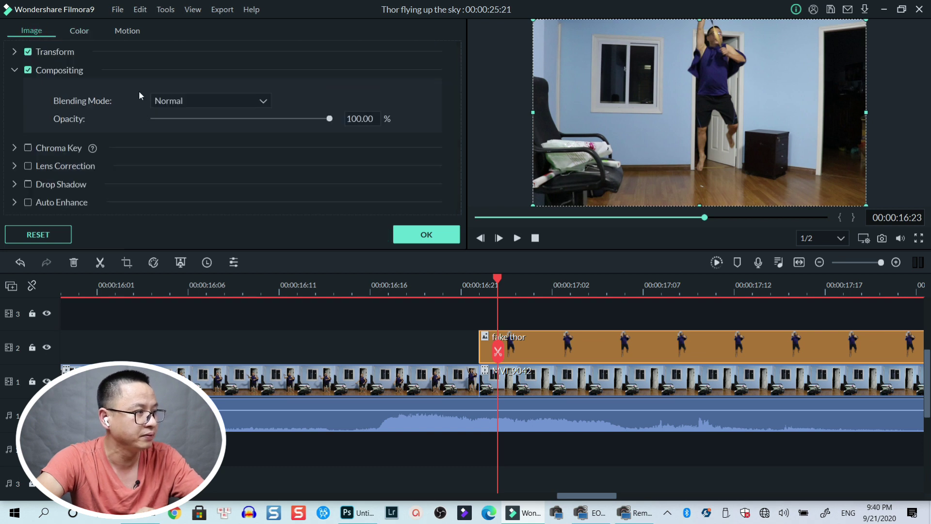
{"action": "left_click", "coordinate": [15, 52]}
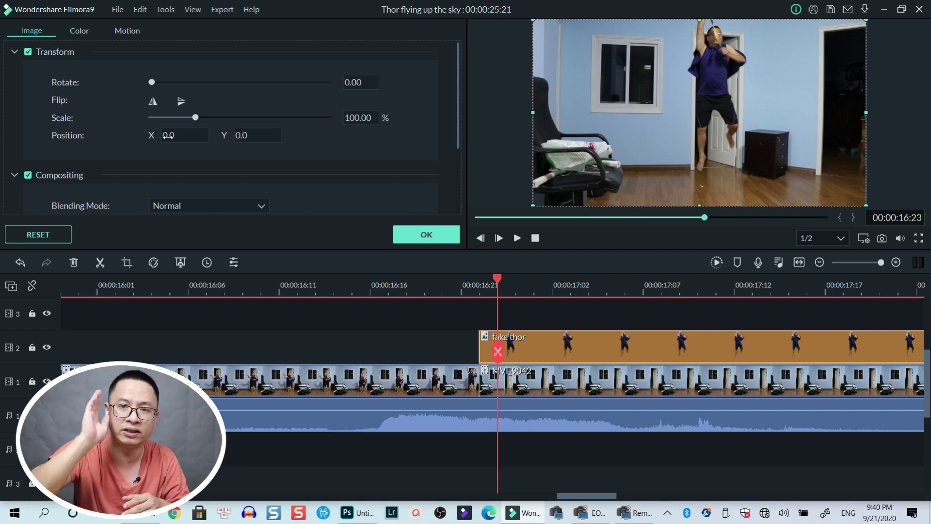
{"action": "left_click", "coordinate": [240, 135]}
{"action": "type", "text": "10"}
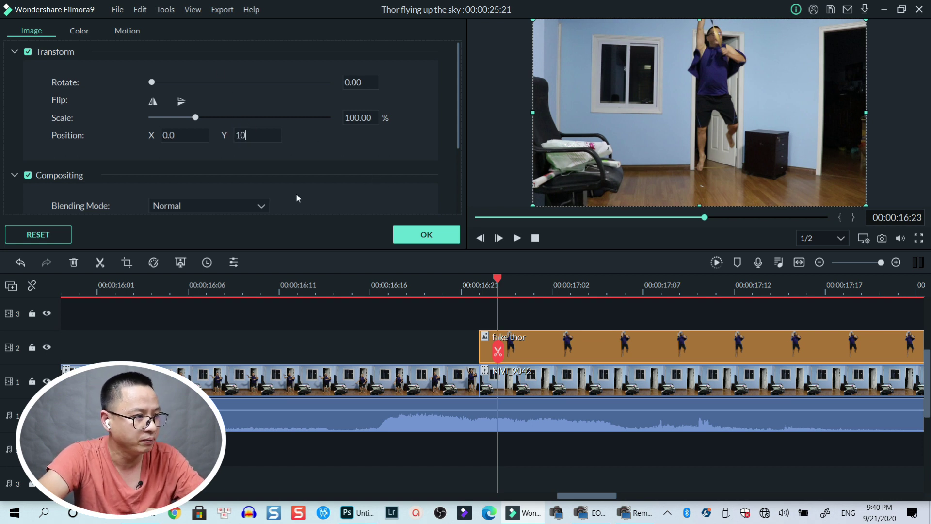
{"action": "left_click", "coordinate": [426, 238]}
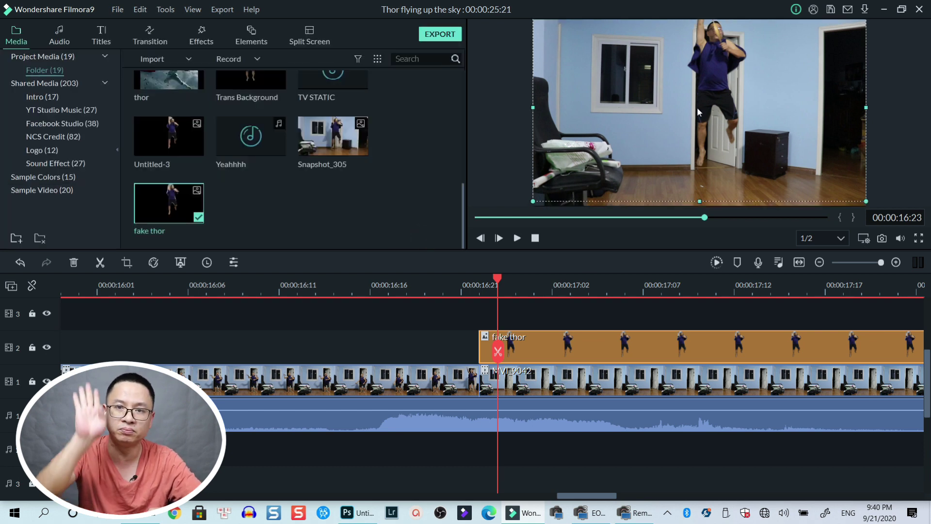
Split the fake thor clip at 00:00:16:23 and set the Y position of the part after the cut to 20.
{"action": "left_click", "coordinate": [498, 351]}
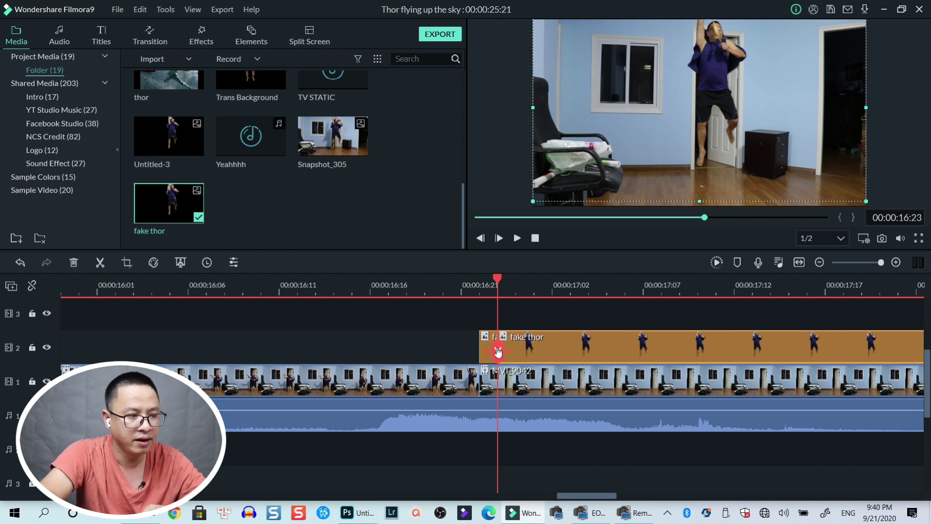
{"action": "double_click", "coordinate": [540, 339]}
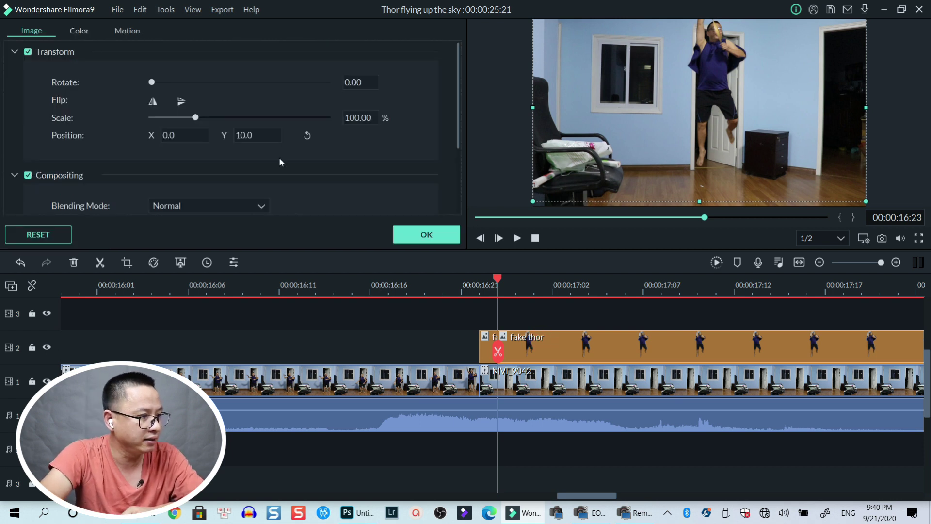
{"action": "left_click", "coordinate": [245, 136]}
{"action": "type", "text": "20"}
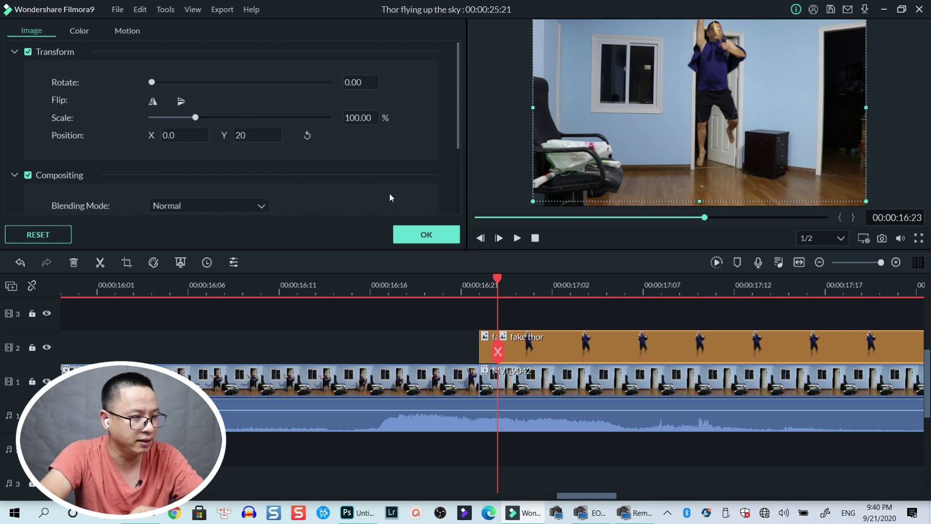
{"action": "left_click", "coordinate": [435, 235]}
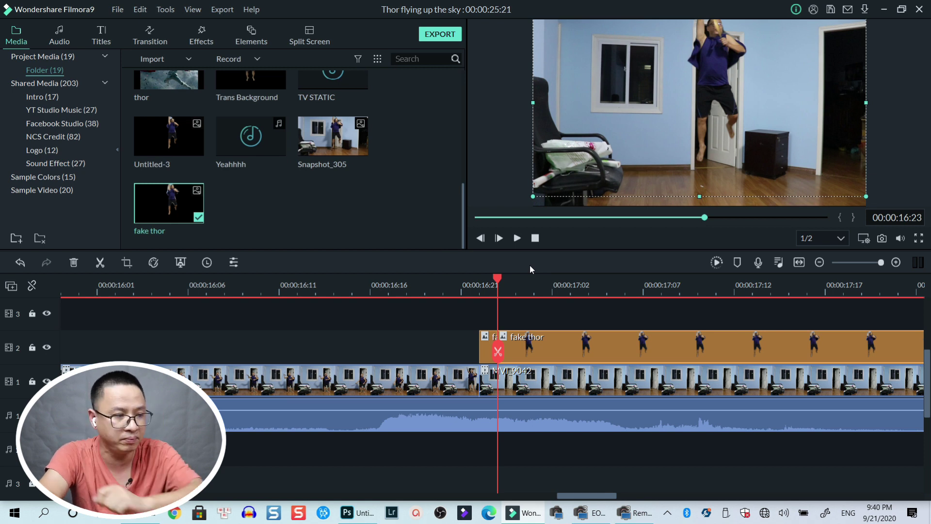
Split the fake thor clip at 00:00:17:00 and set the Y position of the part after the cut to 40.
{"action": "left_click", "coordinate": [516, 286]}
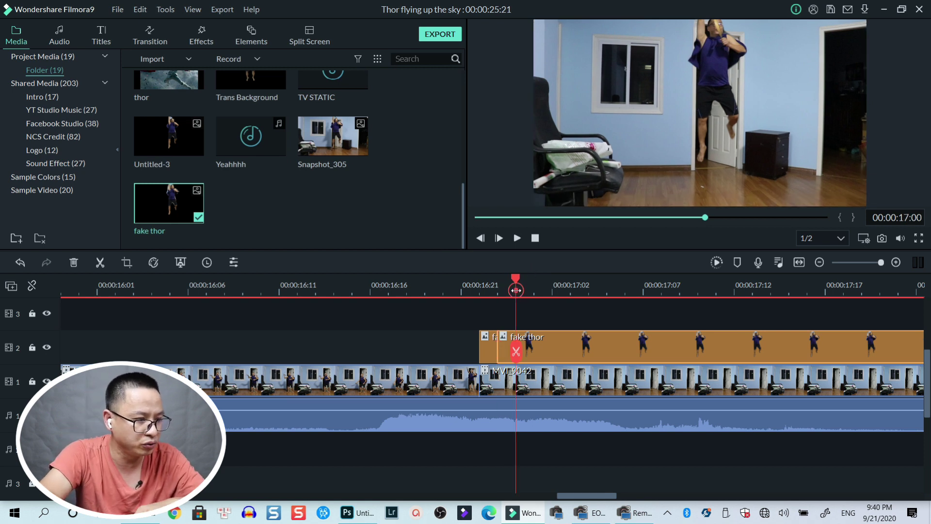
{"action": "left_click", "coordinate": [516, 351]}
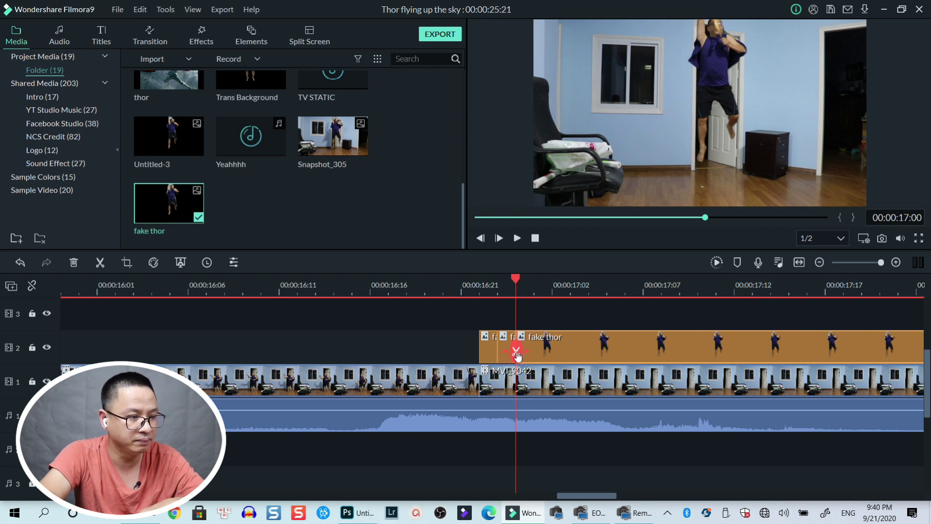
{"action": "double_click", "coordinate": [574, 344]}
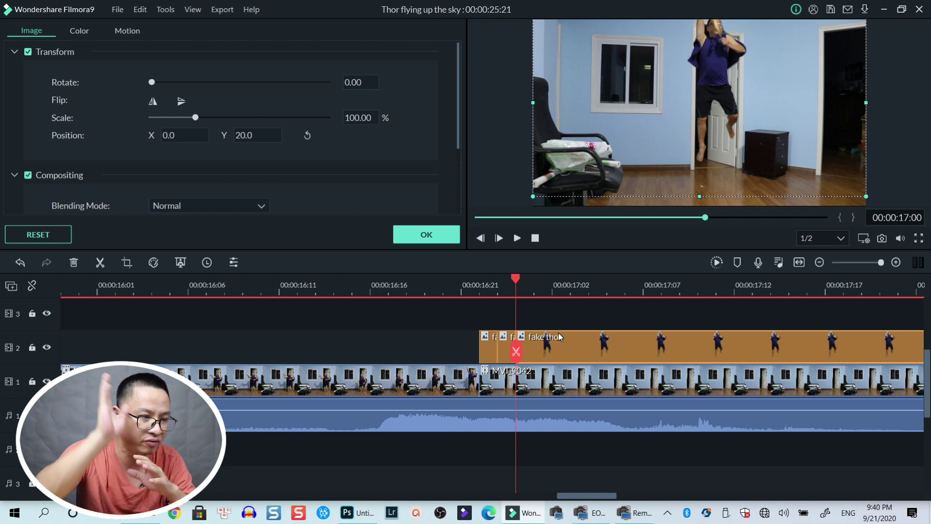
{"action": "double_click", "coordinate": [245, 136]}
{"action": "type", "text": "40"}
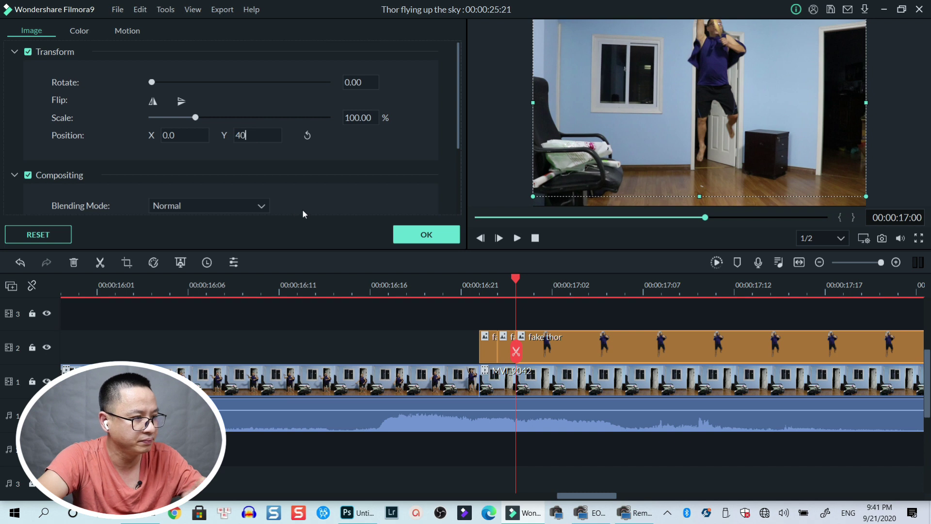
{"action": "left_click", "coordinate": [420, 238]}
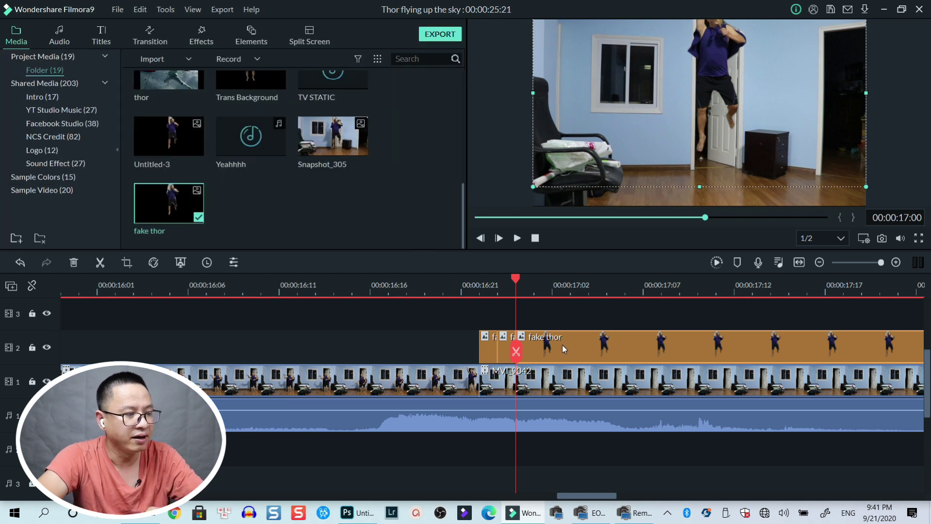
Split the fake thor clip at 00:00:17:01 and set the Y position of the part after the cut to 60.
{"action": "left_click", "coordinate": [535, 286]}
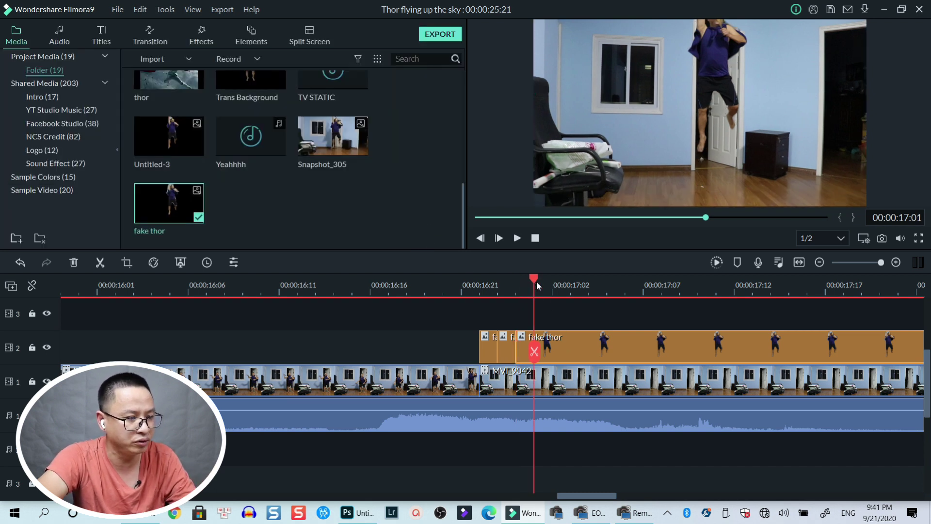
{"action": "left_click", "coordinate": [534, 351]}
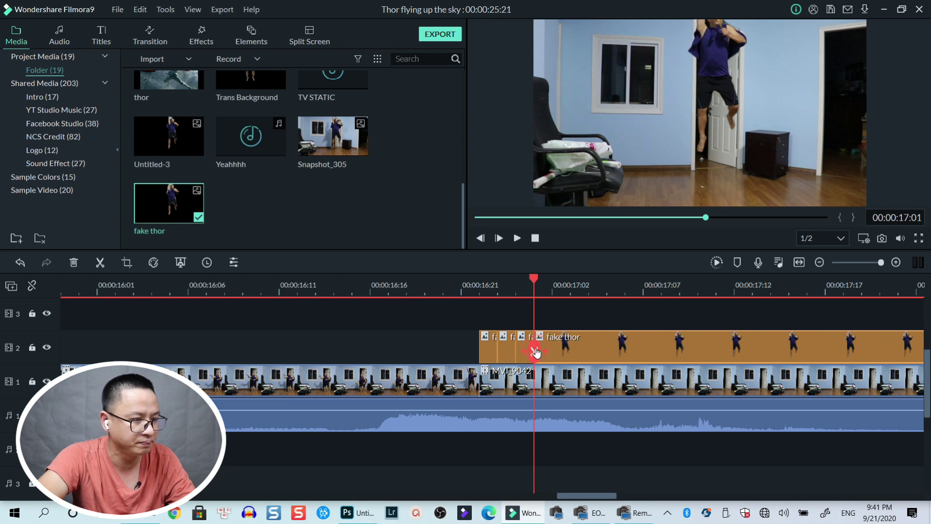
{"action": "double_click", "coordinate": [567, 341]}
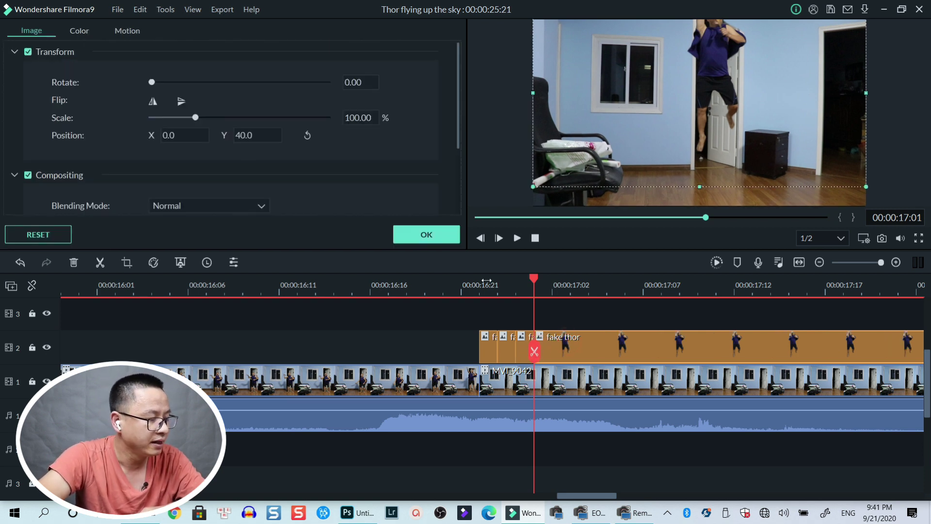
{"action": "double_click", "coordinate": [243, 135]}
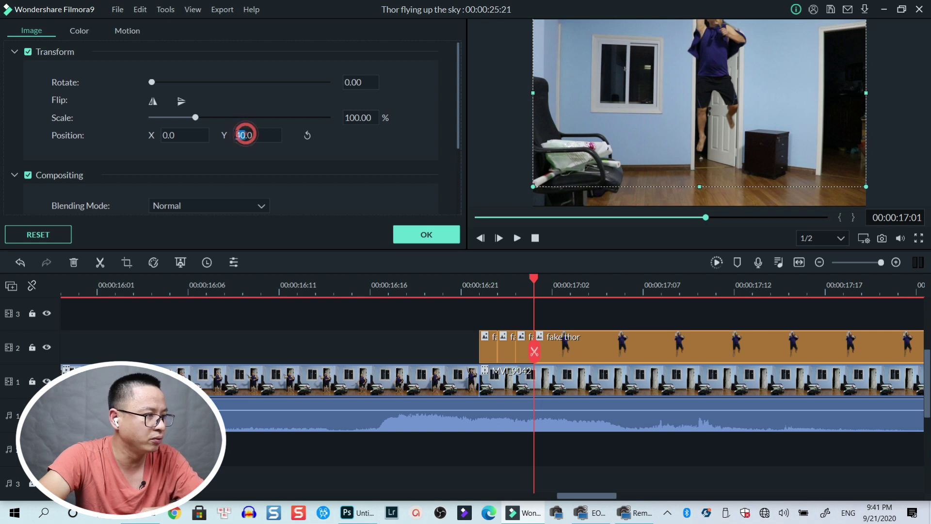
{"action": "type", "text": "60"}
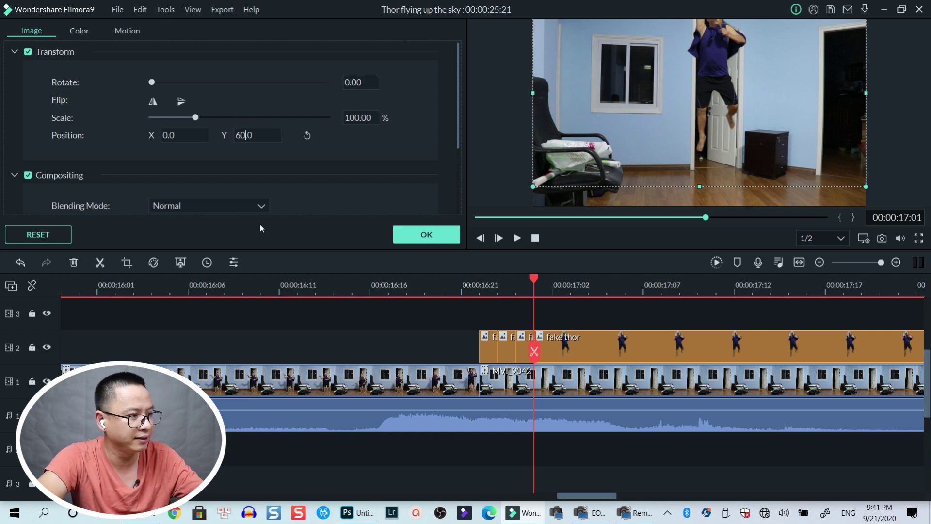
{"action": "left_click", "coordinate": [437, 235]}
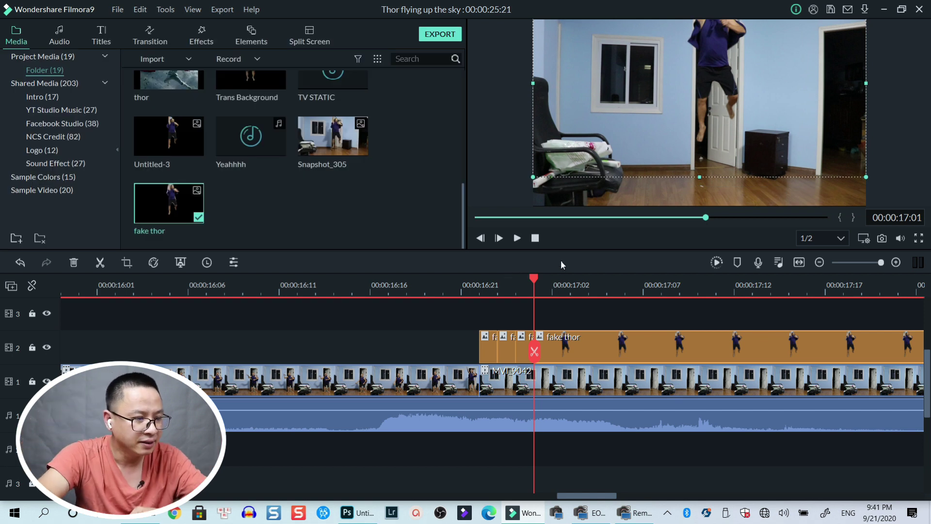
Split the fake thor clip at 00:00:17:02 and set the Y position of the part after the cut to 90.
{"action": "left_click", "coordinate": [553, 291]}
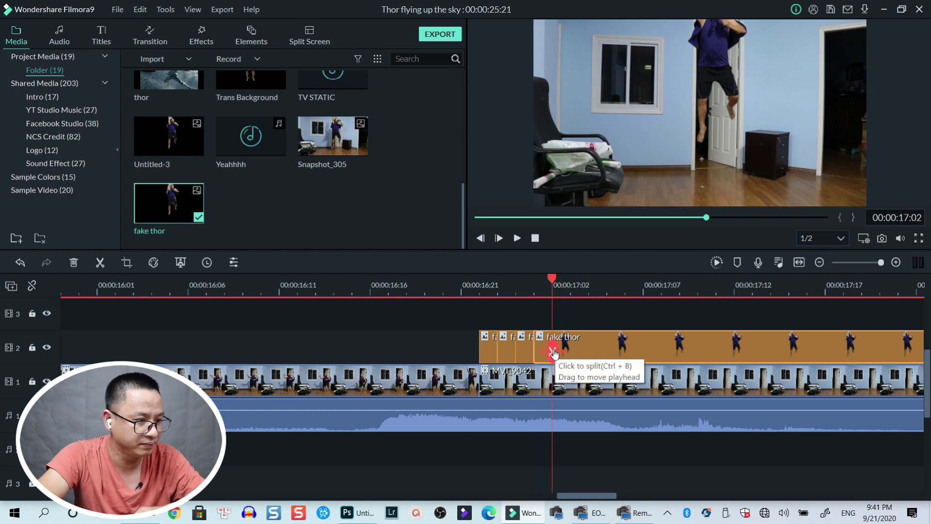
{"action": "left_click", "coordinate": [553, 351]}
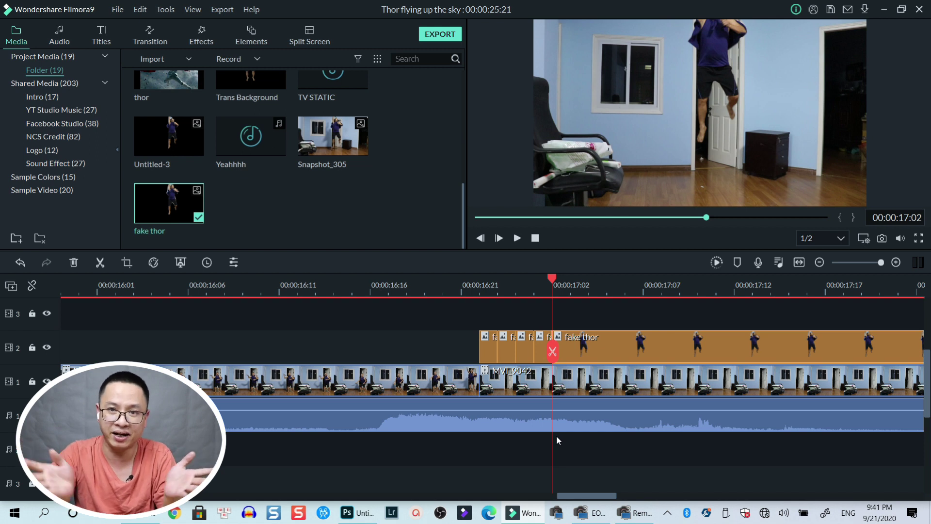
{"action": "double_click", "coordinate": [613, 342]}
{"action": "double_click", "coordinate": [241, 134]}
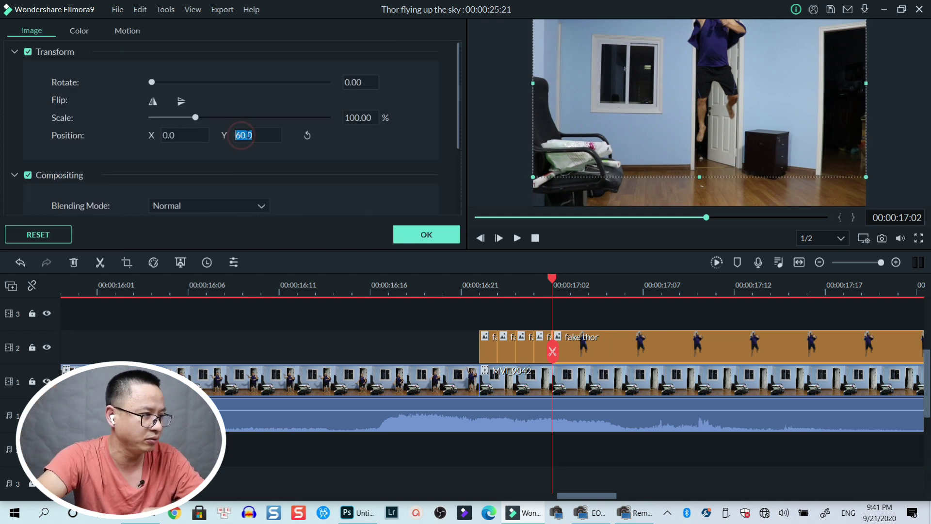
{"action": "double_click", "coordinate": [240, 135]}
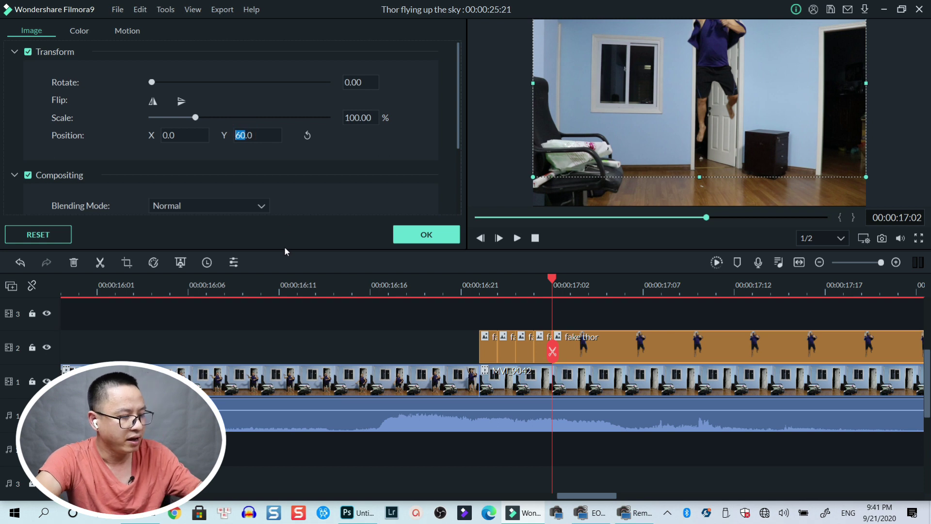
{"action": "type", "text": "90"}
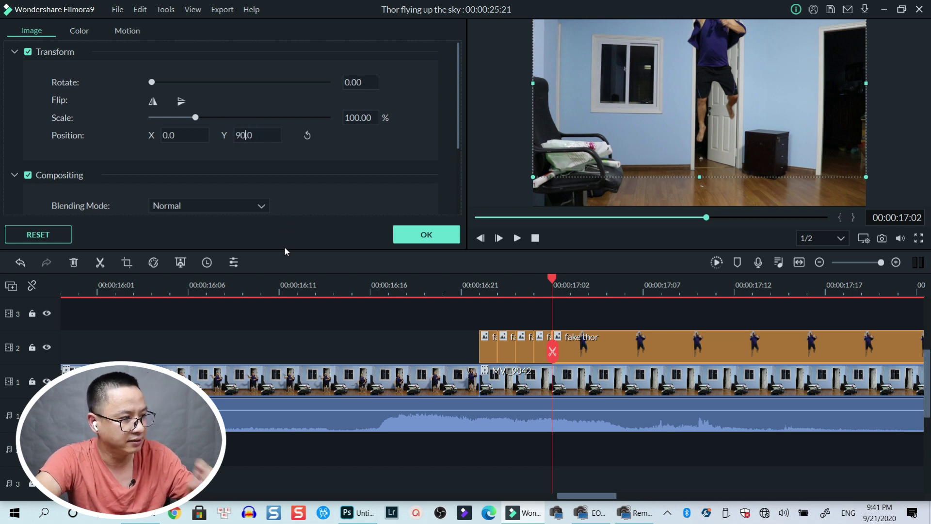
{"action": "left_click", "coordinate": [434, 236]}
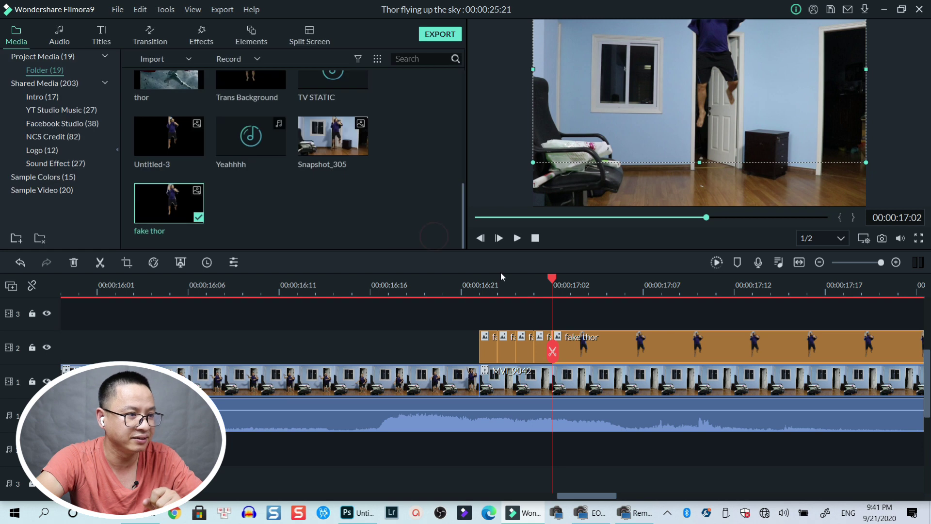
Set the Y position of the last fake thor part, starting at 00:00:17:02, to 140.
{"action": "left_click", "coordinate": [572, 290]}
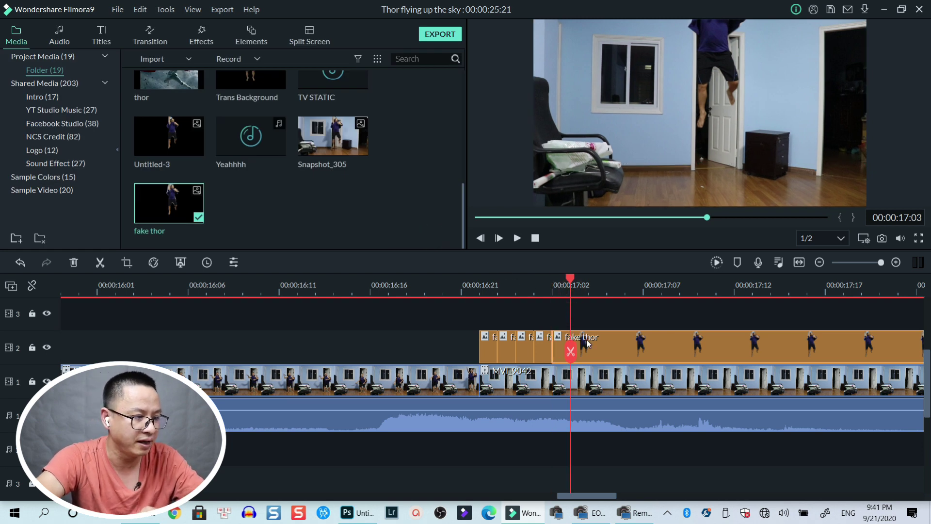
{"action": "double_click", "coordinate": [586, 340]}
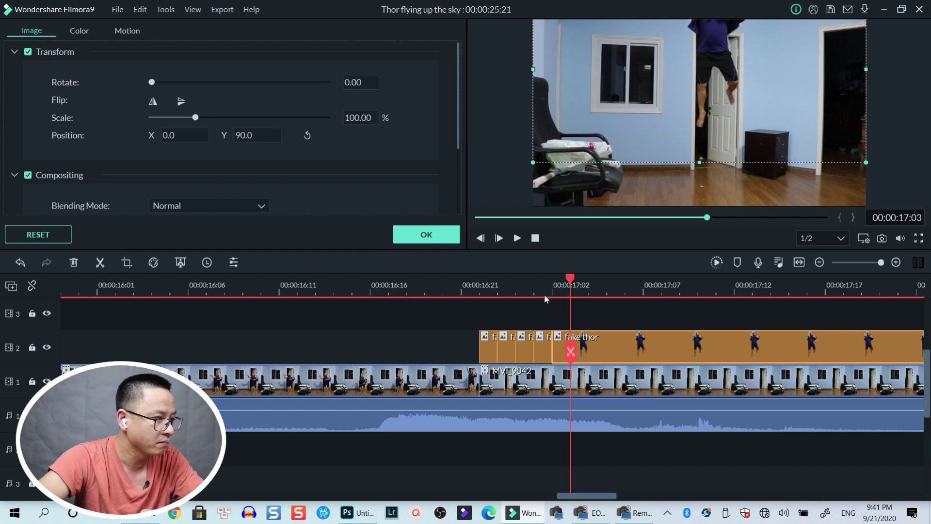
{"action": "double_click", "coordinate": [243, 136]}
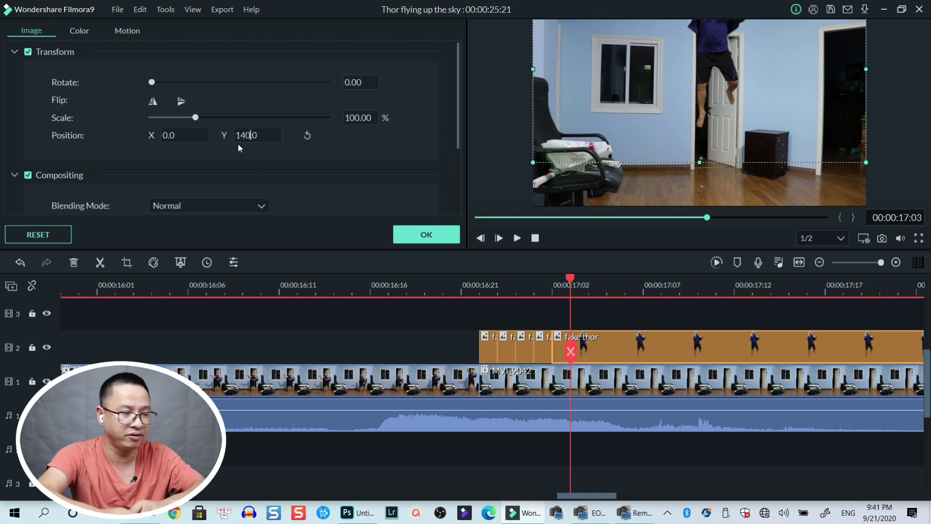
{"action": "left_click", "coordinate": [425, 235]}
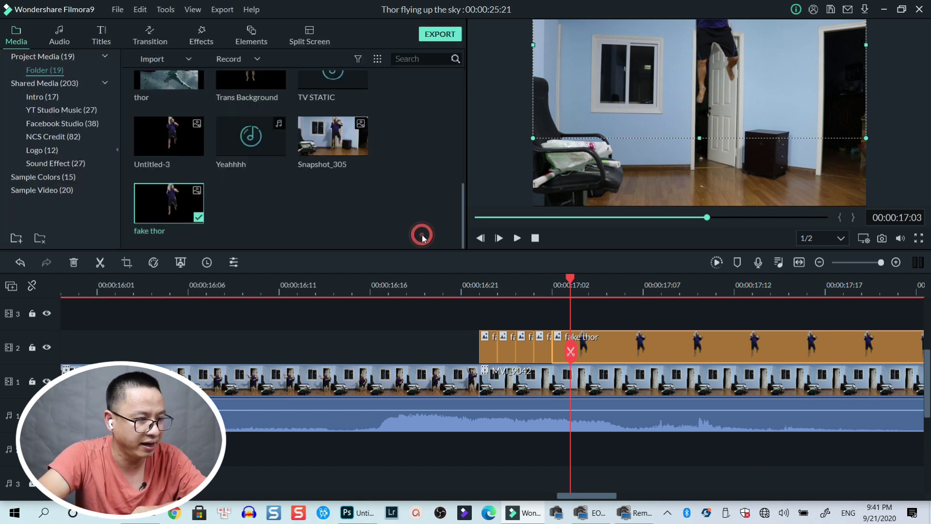
Split the fake thor clip at 00:00:17:03 and set the Y position of the part after the cut to 190.
{"action": "left_click", "coordinate": [570, 351]}
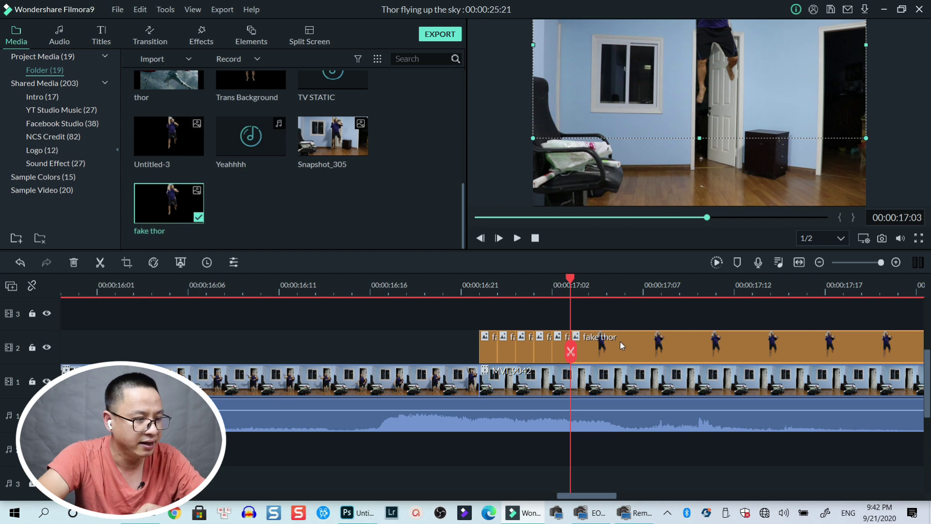
{"action": "double_click", "coordinate": [620, 340]}
{"action": "double_click", "coordinate": [246, 134]}
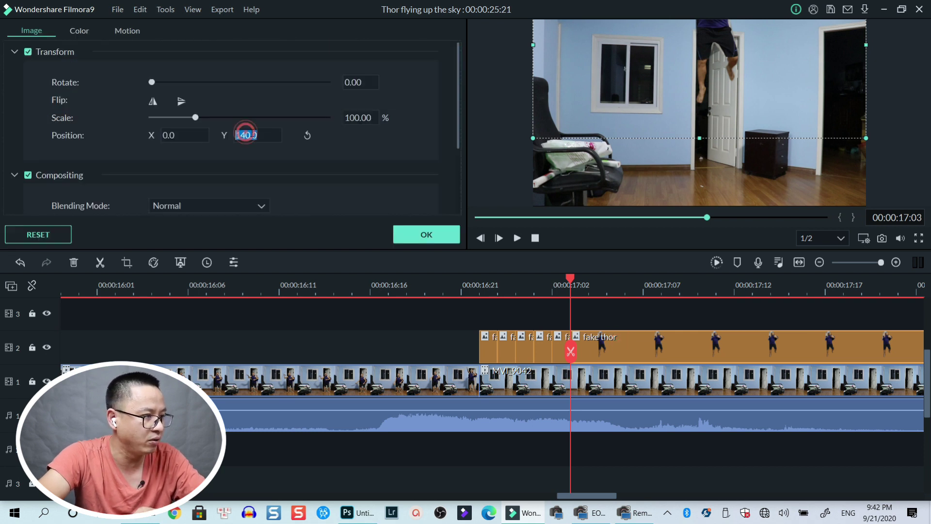
{"action": "left_click", "coordinate": [245, 134]}
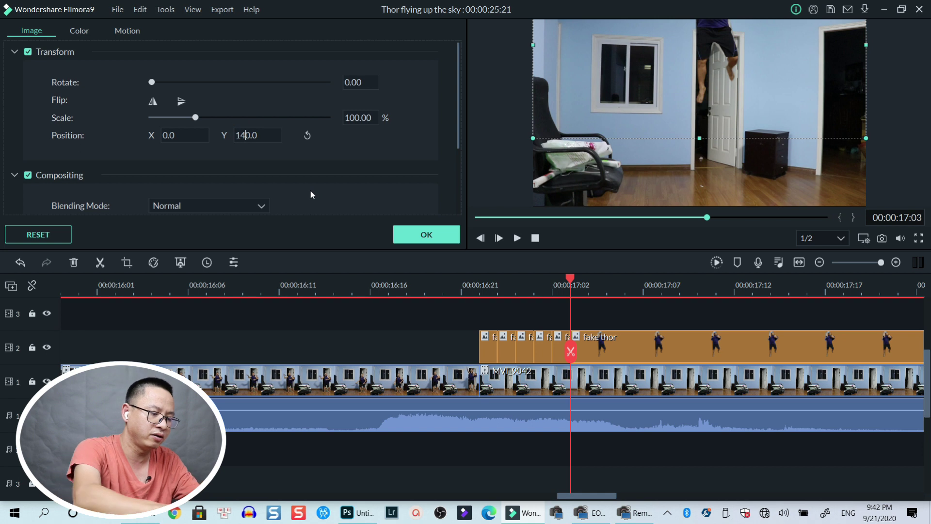
{"action": "key", "text": "BackSpace"}
{"action": "type", "text": "9"}
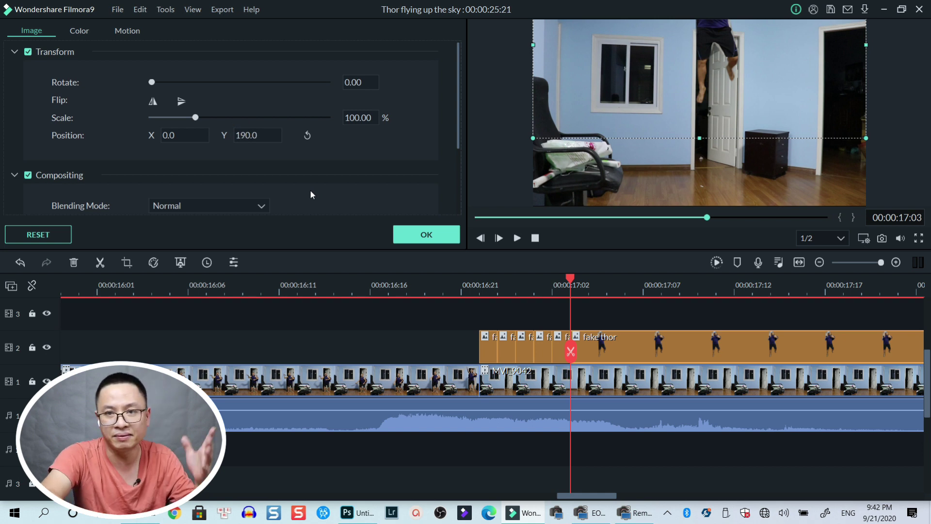
{"action": "left_click", "coordinate": [429, 236]}
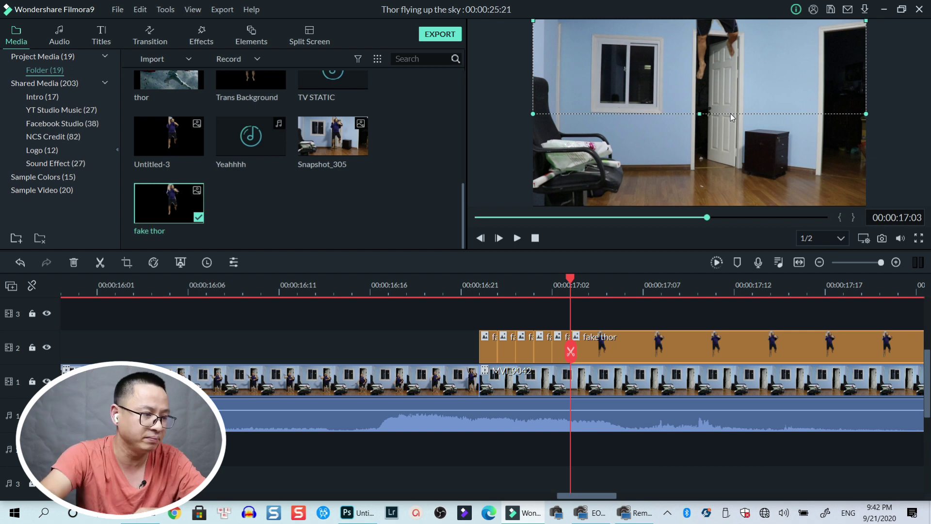
Split the fake thor clip at 00:00:17:04 and set the Y position of the part after the cut to 250.
{"action": "left_click", "coordinate": [588, 291]}
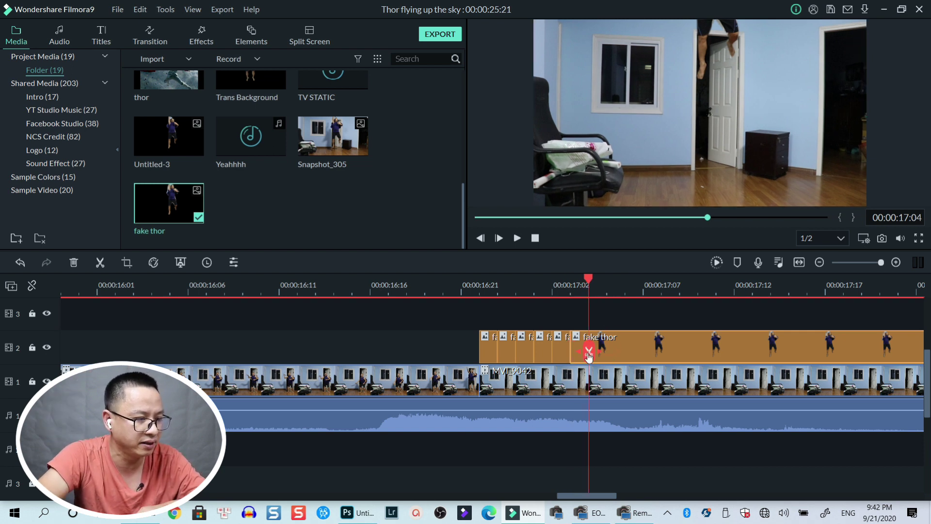
{"action": "left_click", "coordinate": [589, 351]}
{"action": "double_click", "coordinate": [641, 340]}
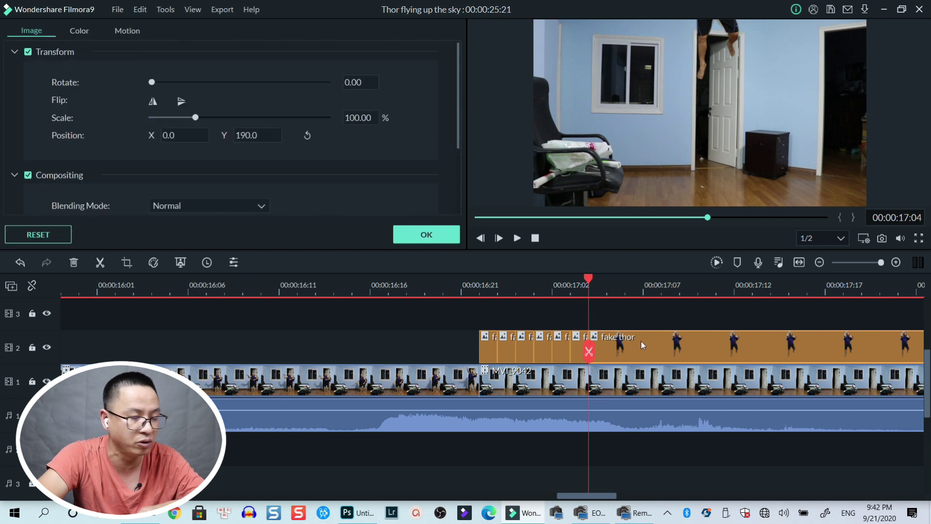
{"action": "left_click", "coordinate": [247, 135]}
{"action": "left_click_drag", "start_coordinate": [242, 134], "coordinate": [236, 135]}
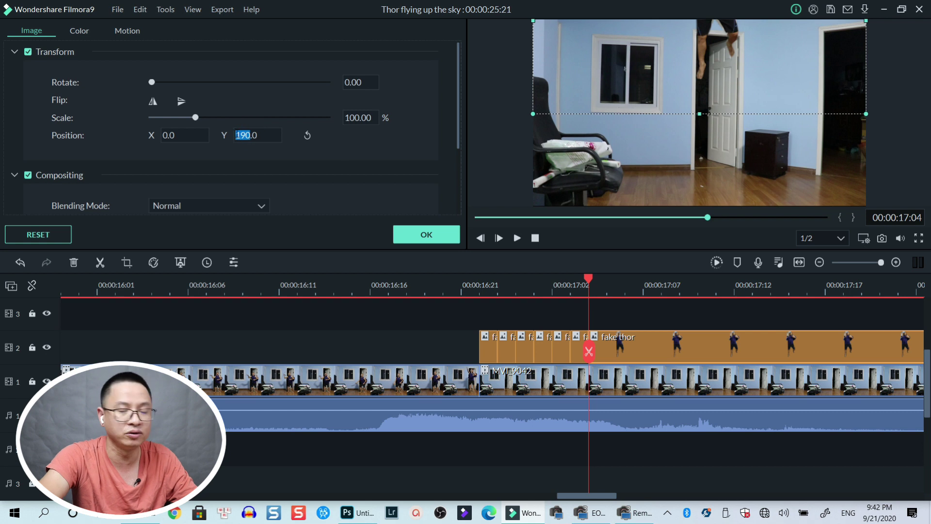
{"action": "type", "text": "250"}
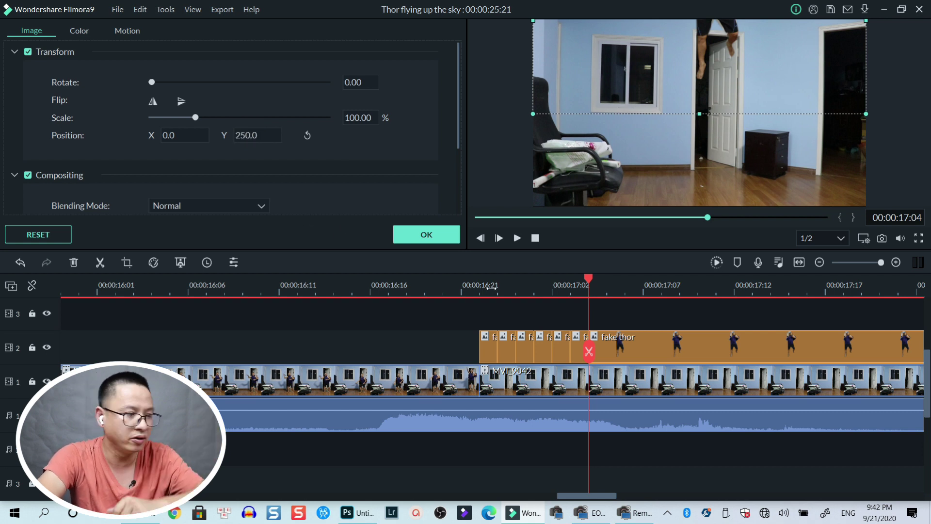
{"action": "left_click", "coordinate": [426, 235]}
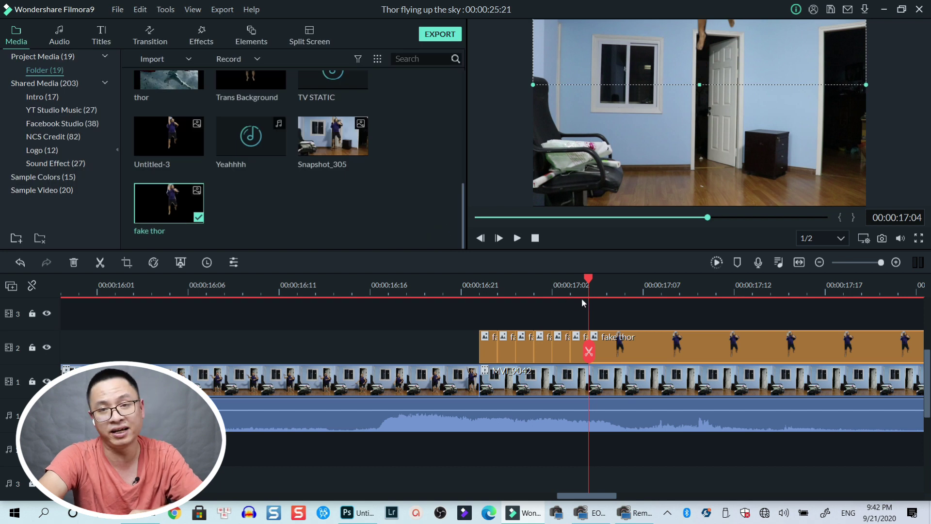
Split the fake thor clip at 00:00:17:05, try a Y position of 400 on the part after the cut, and delete that part.
{"action": "left_click", "coordinate": [607, 290]}
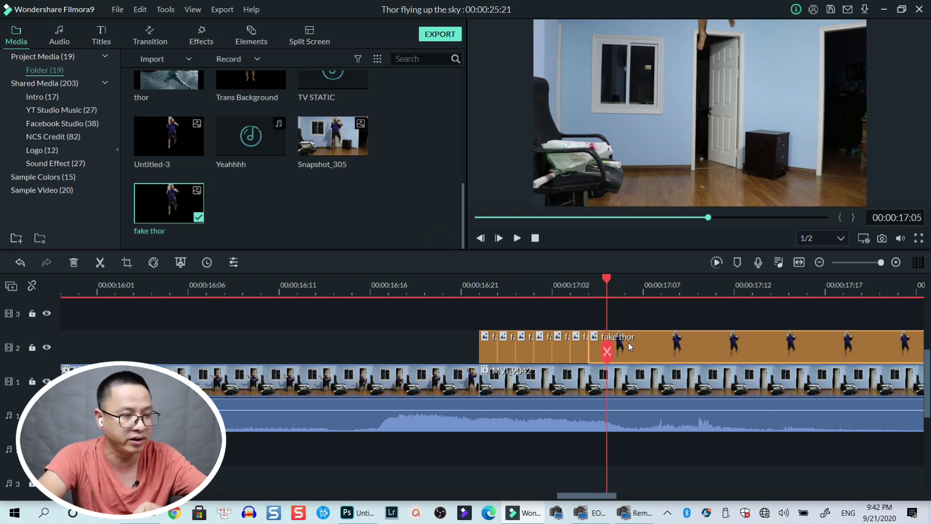
{"action": "left_click", "coordinate": [607, 351]}
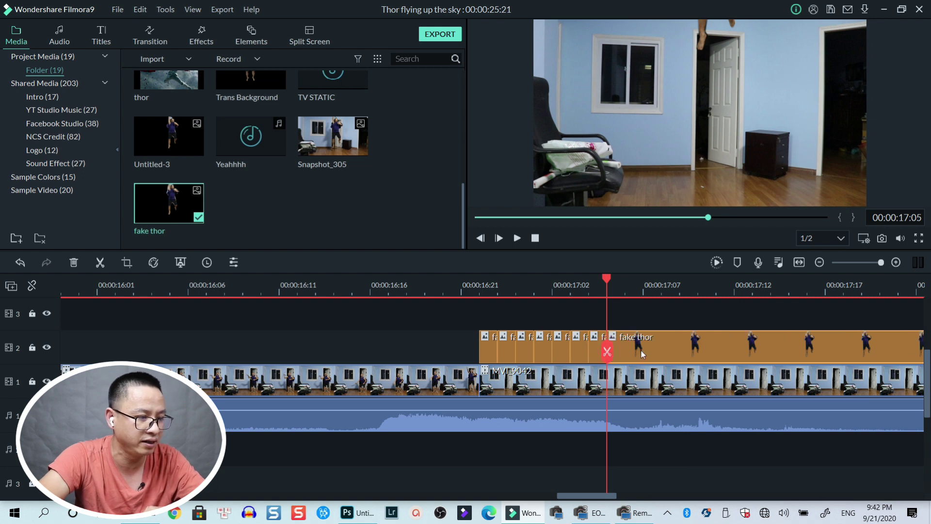
{"action": "double_click", "coordinate": [653, 342]}
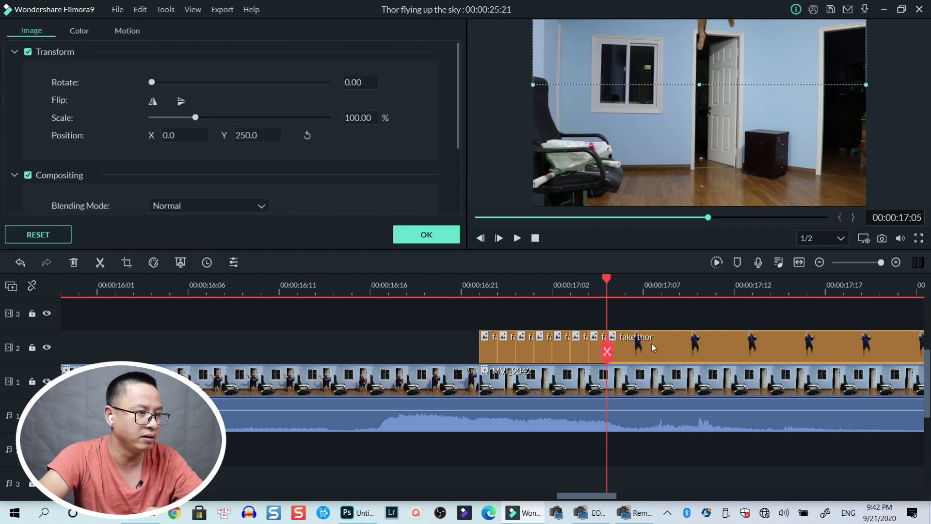
{"action": "left_click", "coordinate": [244, 135]}
{"action": "double_click", "coordinate": [244, 136]}
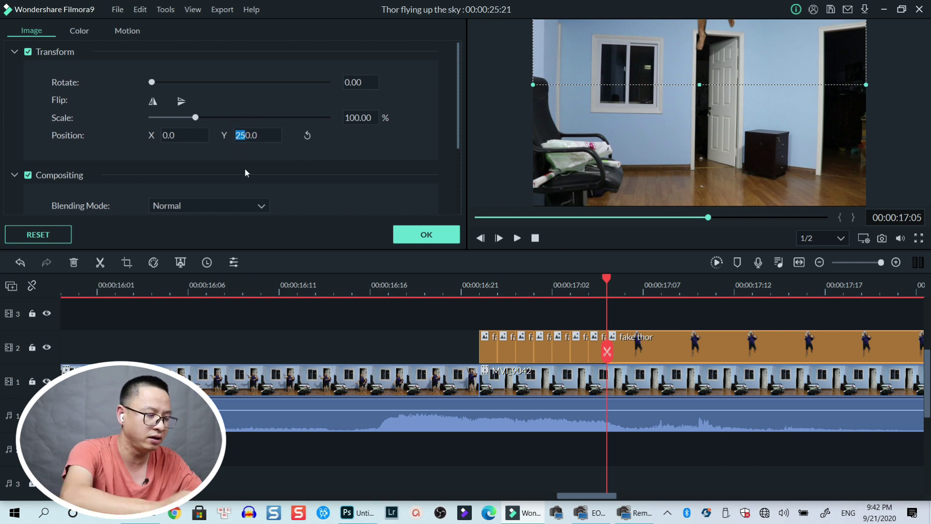
{"action": "type", "text": "40"}
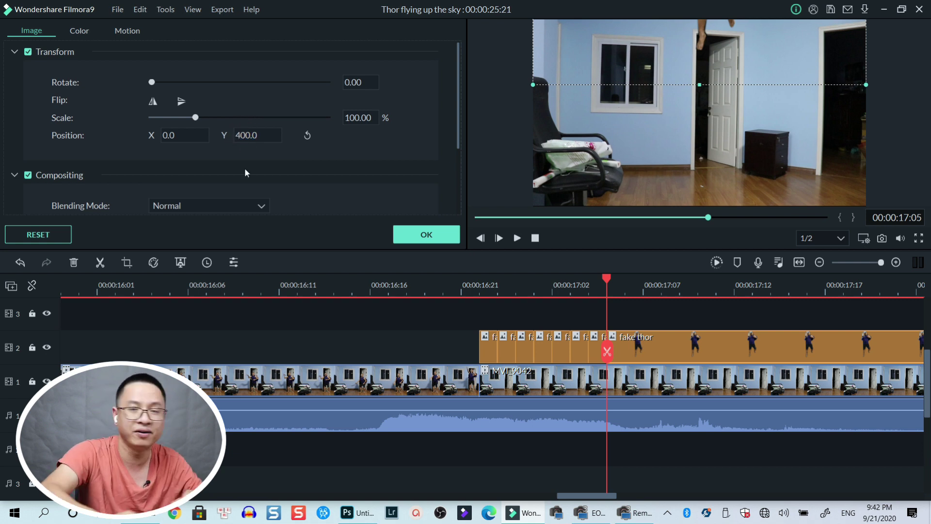
{"action": "left_click", "coordinate": [414, 236]}
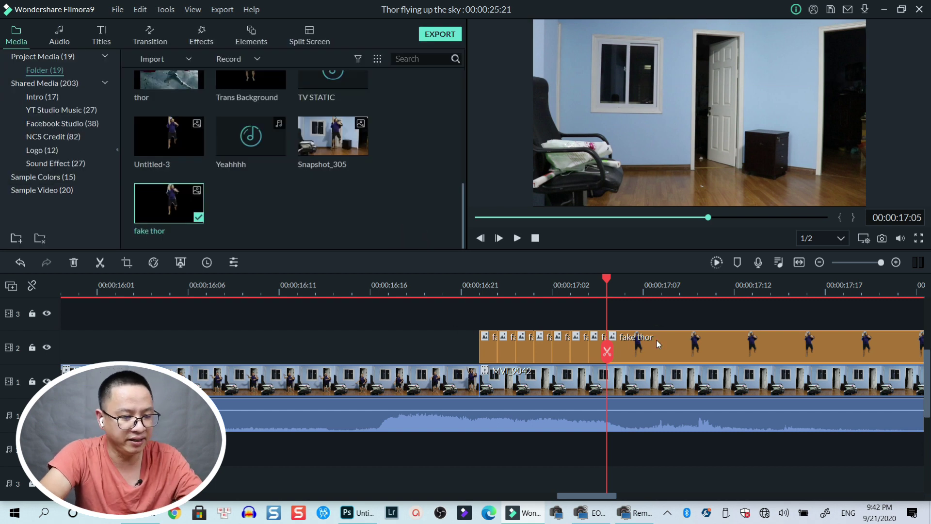
{"action": "key", "text": "Delete"}
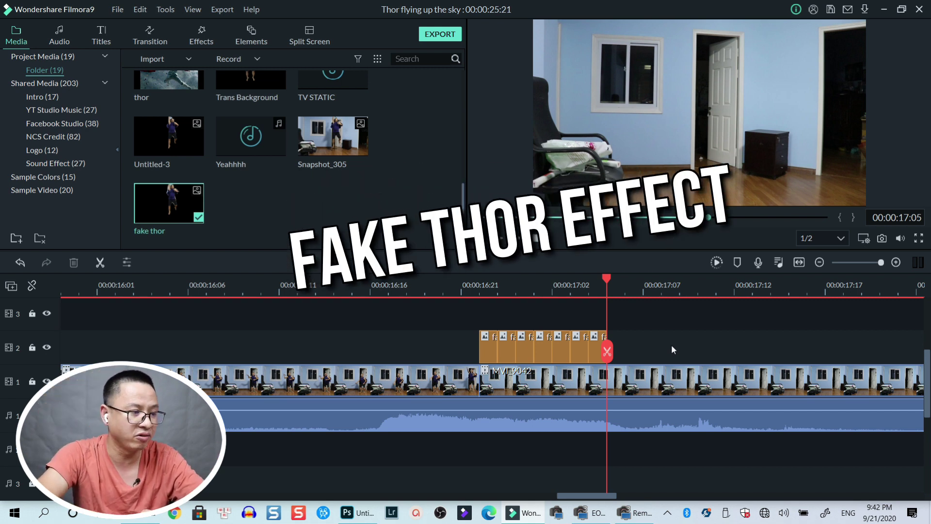
Play back the flying effect from 00:00:16:18 to review the frame-by-frame rise of the fake thor parts.
{"action": "left_click", "coordinate": [406, 290]}
{"action": "scroll", "coordinate": [416, 371], "scroll_direction": "down", "scroll_amount": 1}
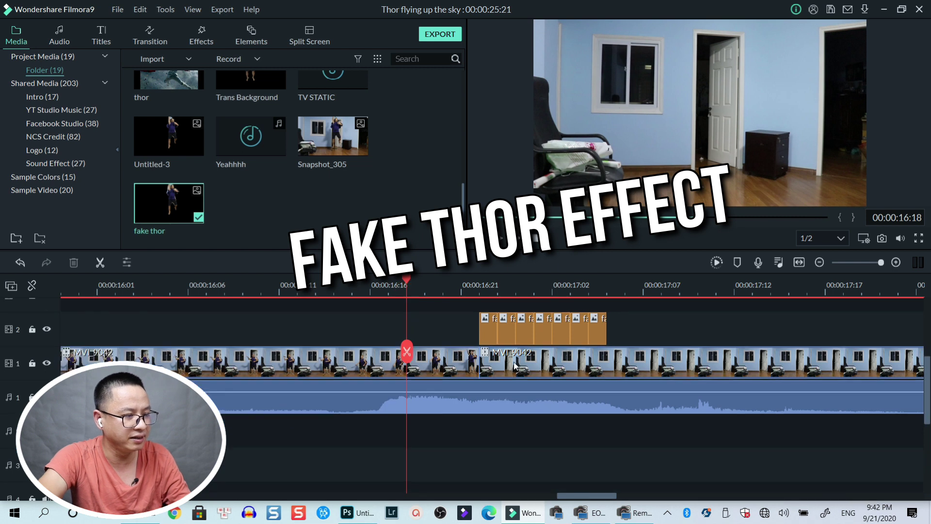
{"action": "scroll", "coordinate": [536, 403], "scroll_direction": "up", "scroll_amount": 2}
{"action": "key", "text": "space"}
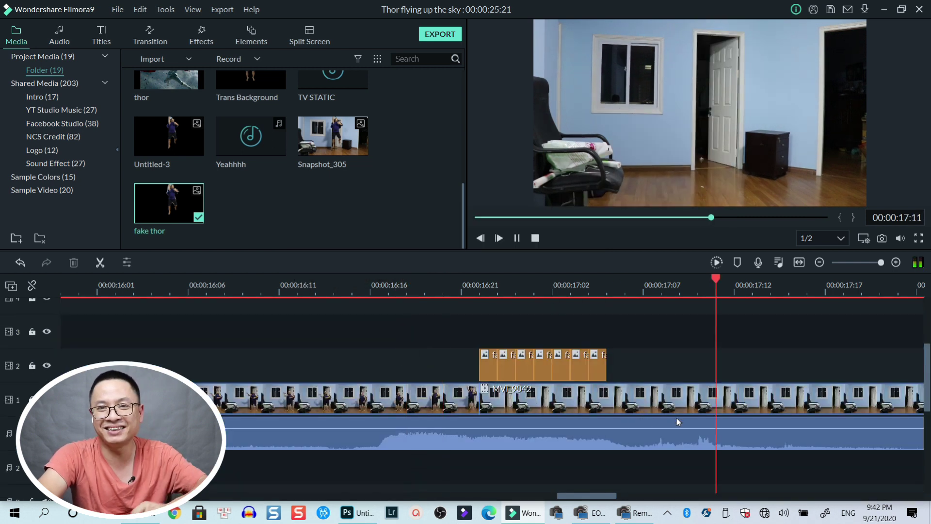
{"action": "key", "text": "space"}
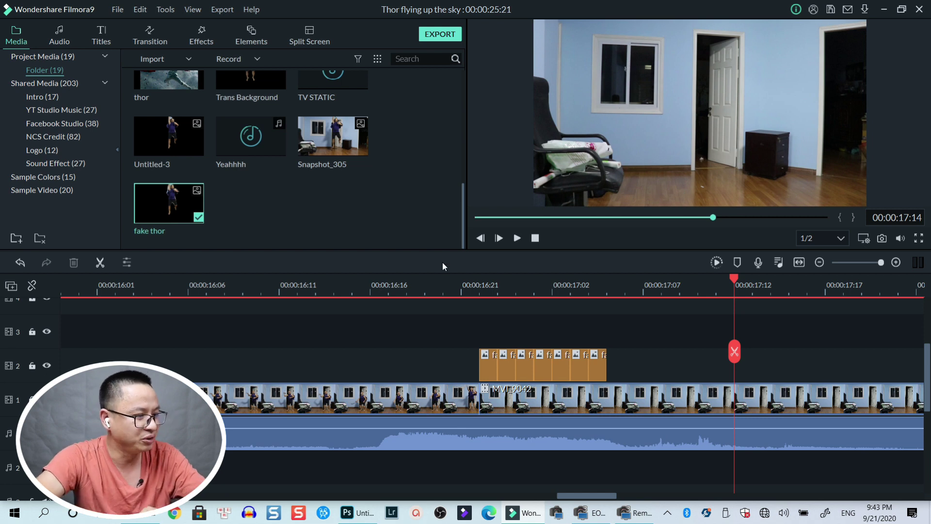
Add the Dust-Up 1 element from the Martial Arts Pack to video track 3 at 00:00:16:21.
{"action": "mouse_move", "coordinate": [482, 289]}
{"action": "left_mouse_down"}
{"action": "mouse_move", "coordinate": [450, 287]}
{"action": "mouse_move", "coordinate": [465, 283]}
{"action": "left_mouse_up"}
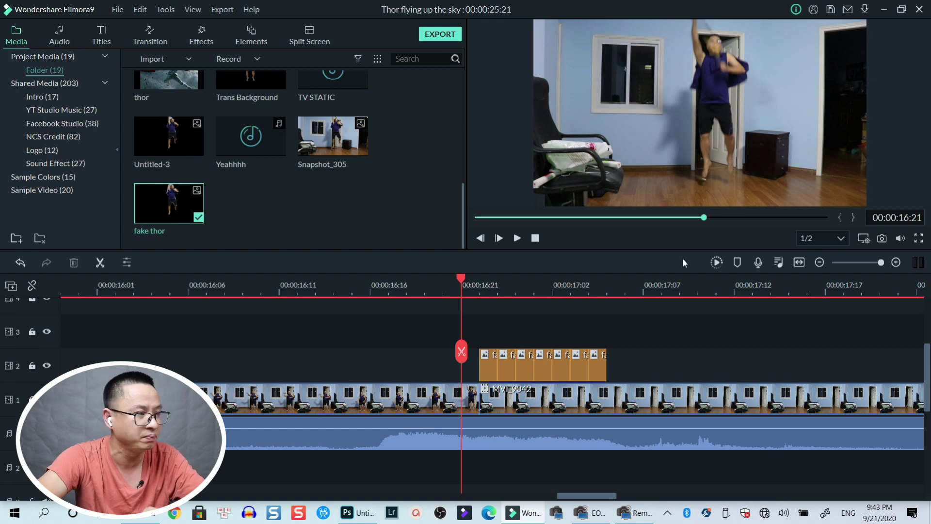
{"action": "left_click", "coordinate": [251, 39]}
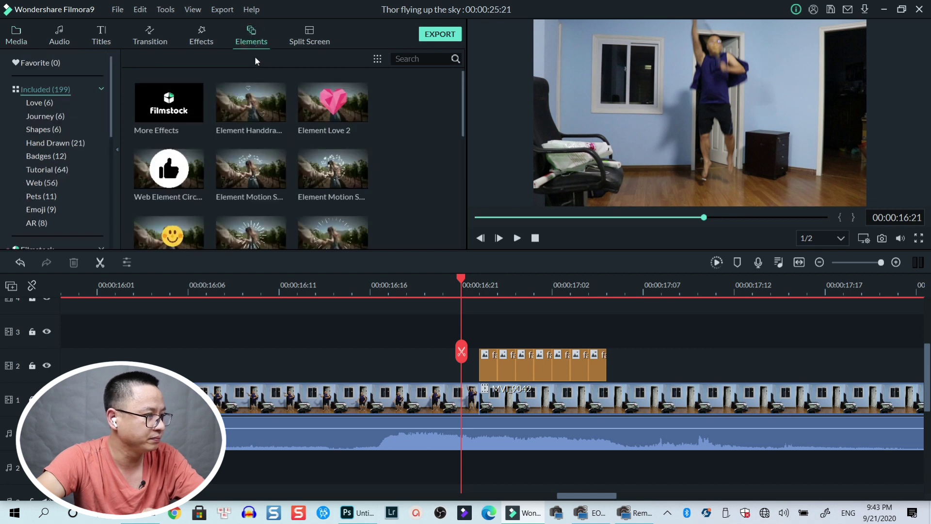
{"action": "scroll", "coordinate": [56, 145], "scroll_direction": "down", "scroll_amount": 3}
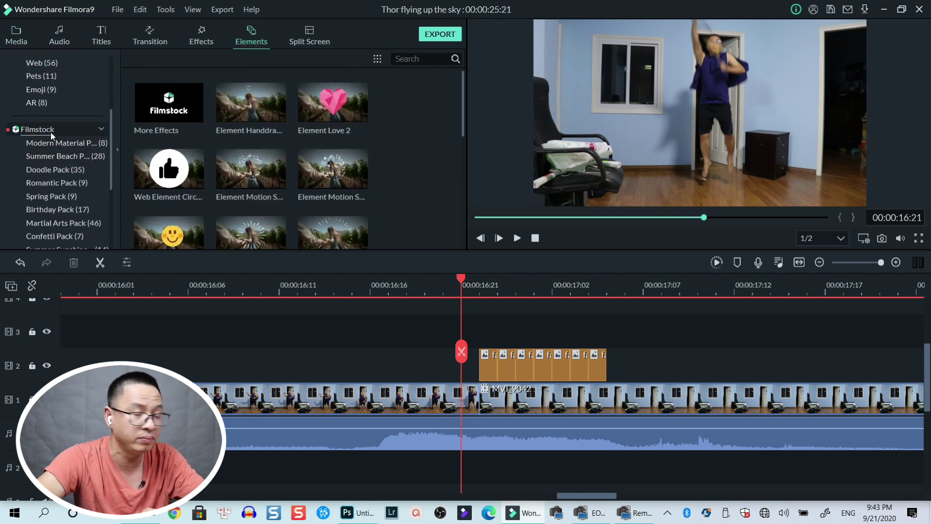
{"action": "scroll", "coordinate": [57, 152], "scroll_direction": "down", "scroll_amount": 2}
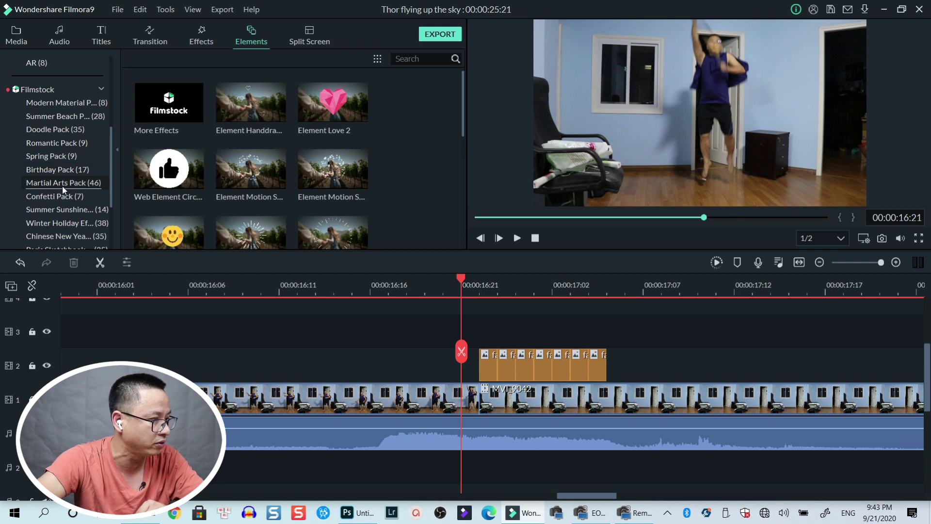
{"action": "left_click", "coordinate": [64, 185]}
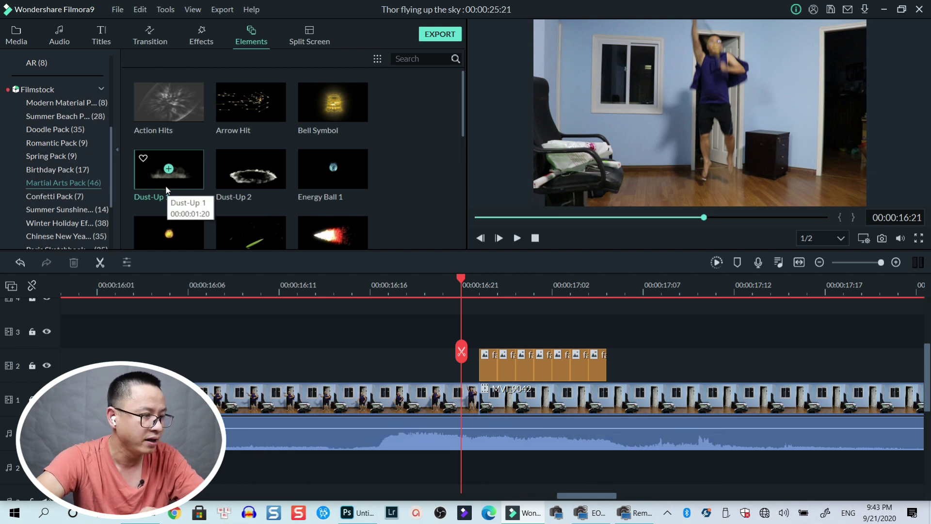
{"action": "left_click_drag", "start_coordinate": [167, 189], "coordinate": [471, 327]}
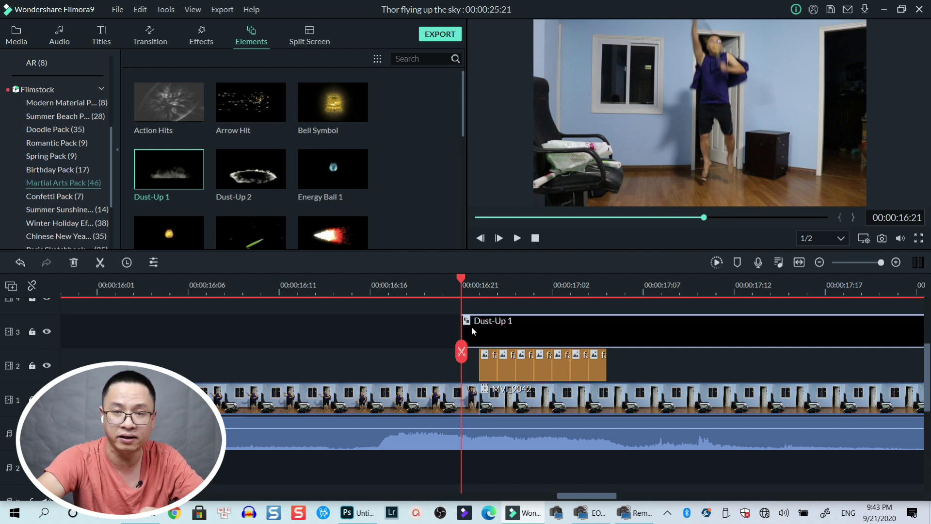
Trim the end of the Dust-Up 1 clip to line up with the end of the fake thor parts.
{"action": "left_click", "coordinate": [799, 262]}
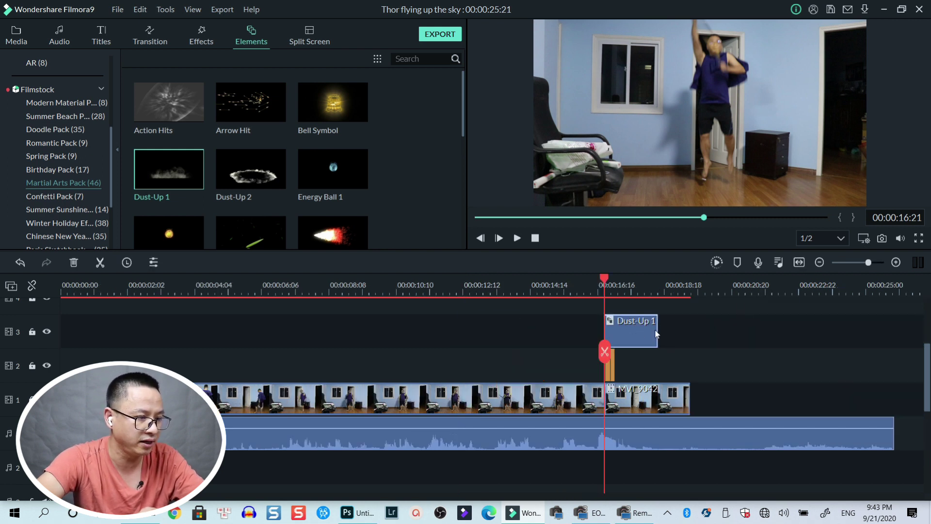
{"action": "left_click_drag", "start_coordinate": [657, 329], "coordinate": [615, 340]}
{"action": "scroll", "coordinate": [624, 291], "scroll_direction": "up", "scroll_amount": 3}
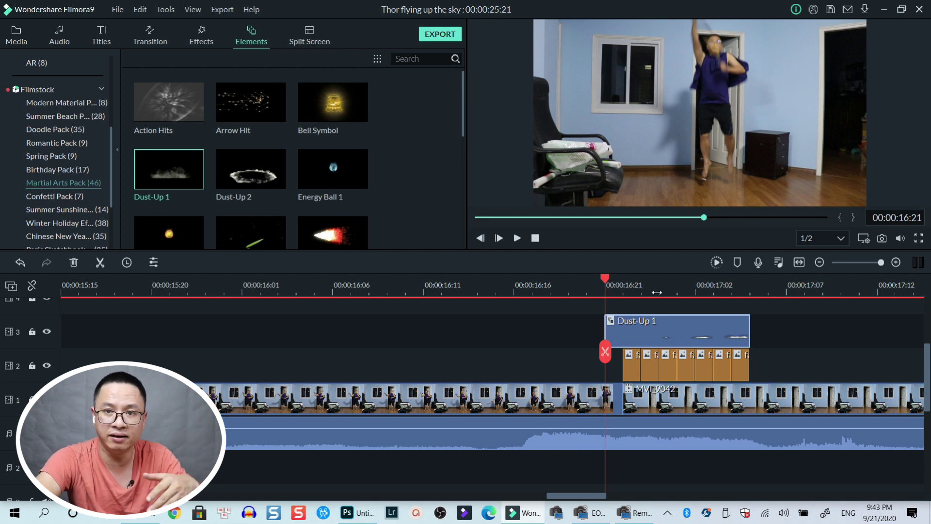
Lock video tracks 1 and 2 and audio track 1, and move the Dust-Up 1 element down onto the floor beneath the feet.
{"action": "left_click", "coordinate": [641, 285]}
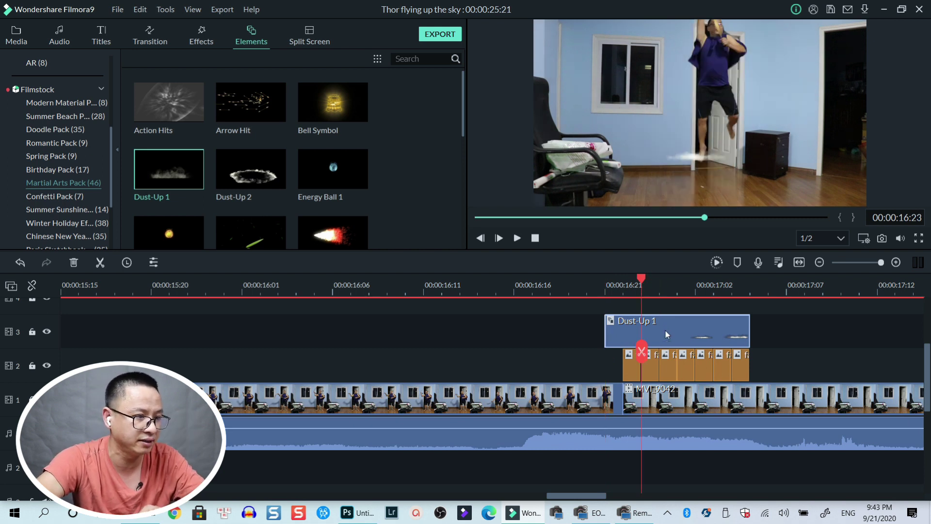
{"action": "double_click", "coordinate": [703, 163]}
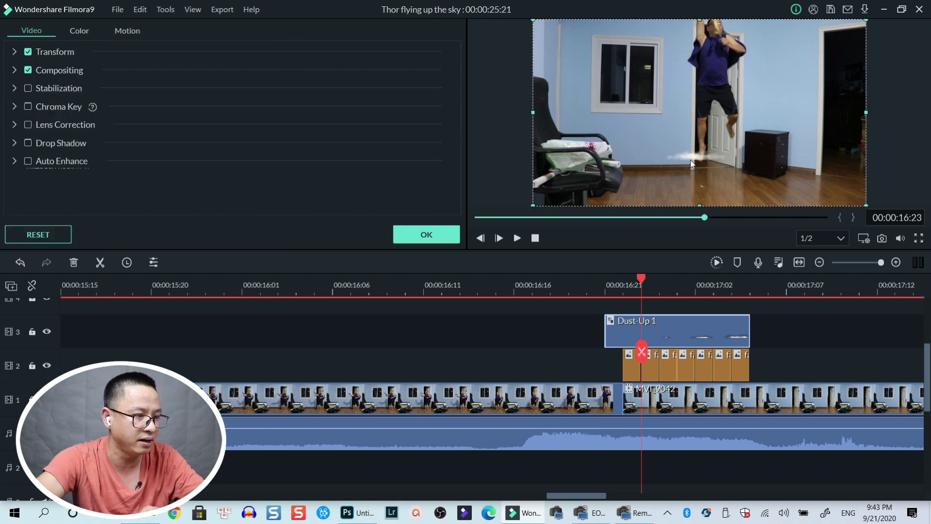
{"action": "left_click", "coordinate": [32, 365]}
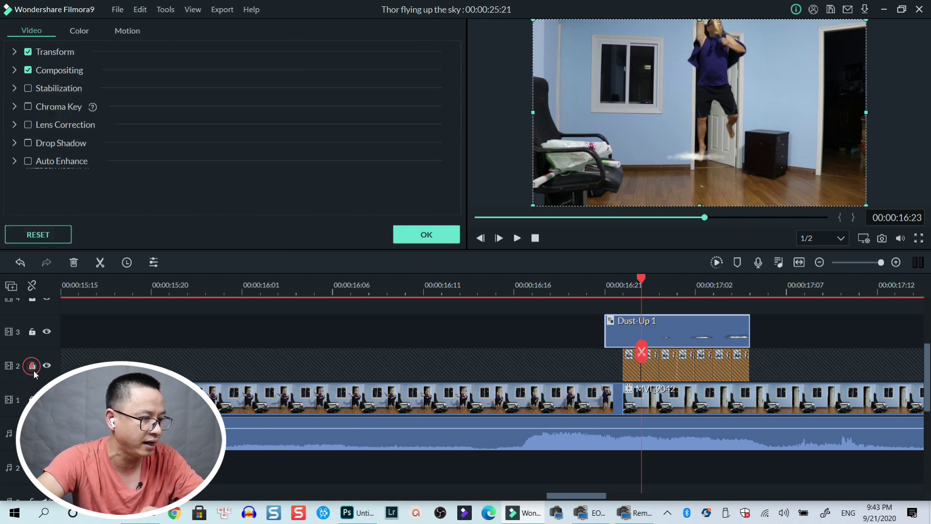
{"action": "left_click", "coordinate": [32, 399]}
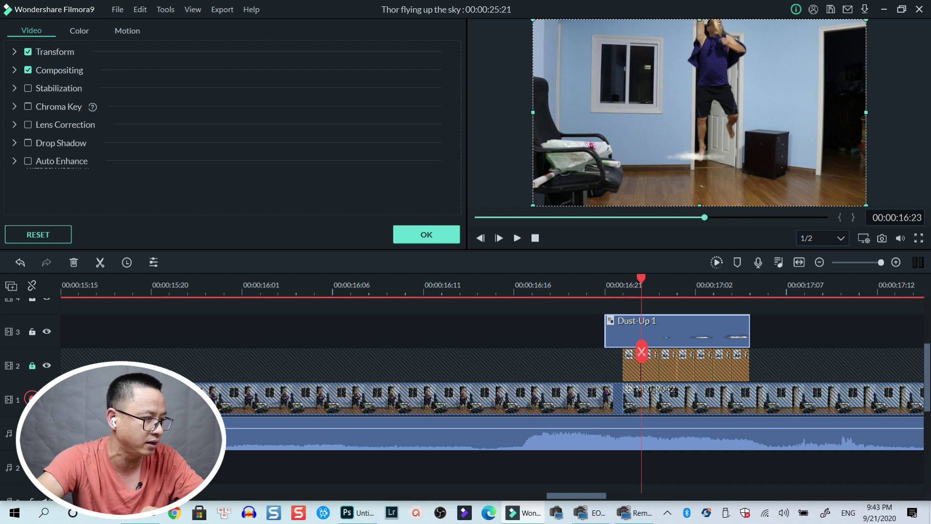
{"action": "left_click", "coordinate": [32, 434]}
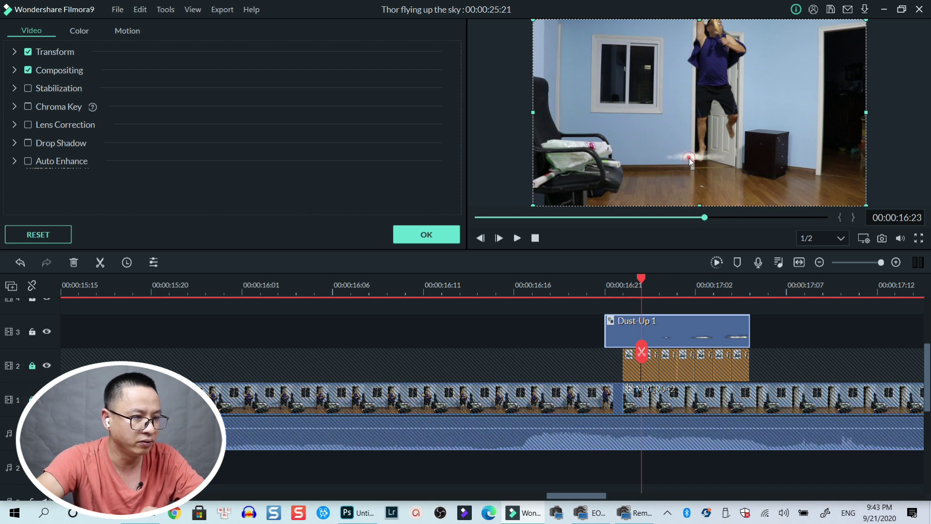
{"action": "left_click_drag", "start_coordinate": [688, 158], "coordinate": [701, 187]}
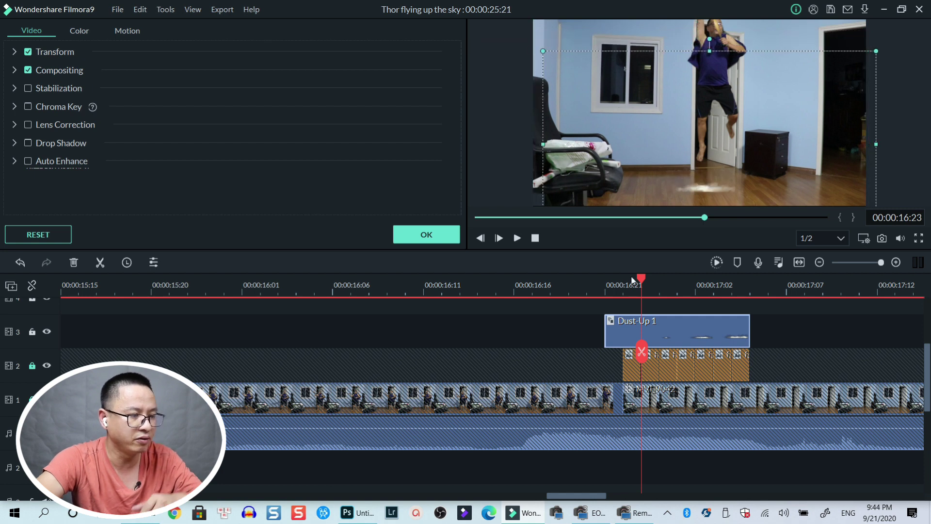
Play back the flying effect from 00:00:16:15 to check the dust placement, and accept the Dust-Up 1 clip settings.
{"action": "left_click", "coordinate": [503, 290]}
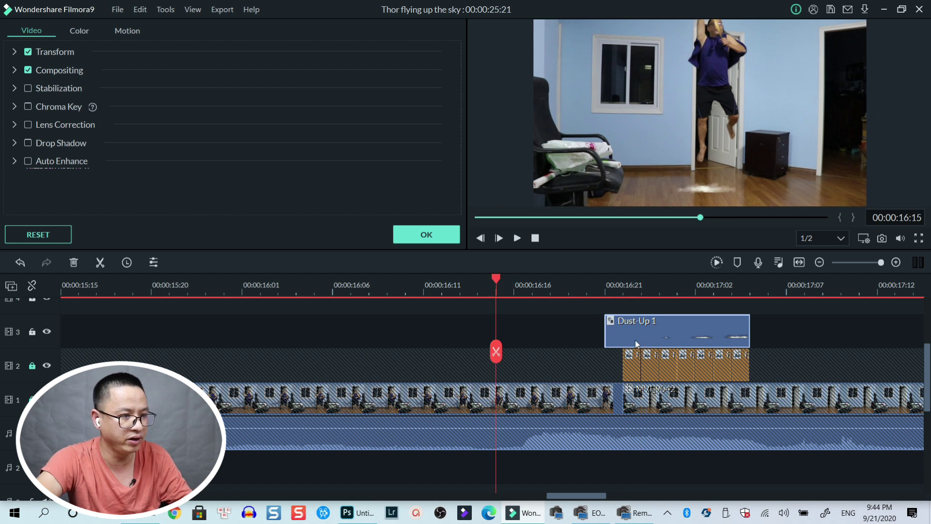
{"action": "key", "text": "space"}
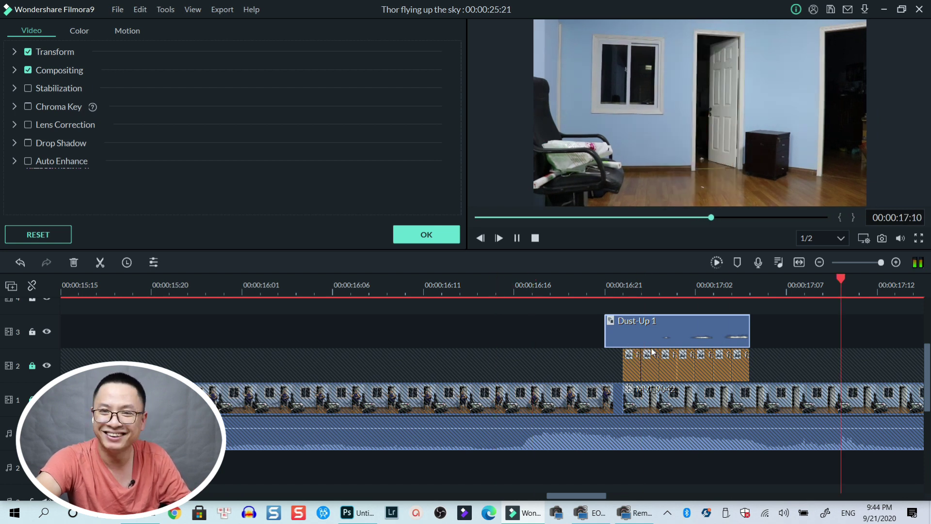
{"action": "key", "text": "space"}
{"action": "left_click", "coordinate": [497, 290]}
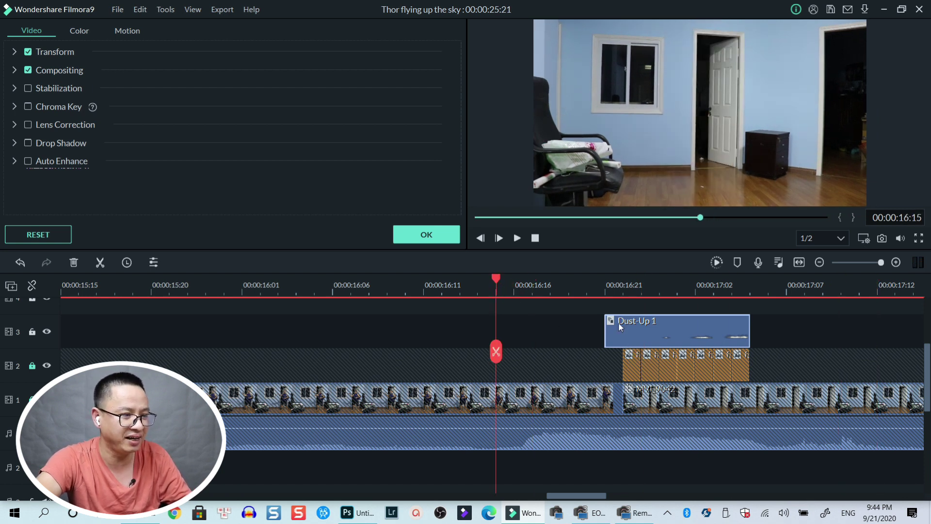
{"action": "key", "text": "space"}
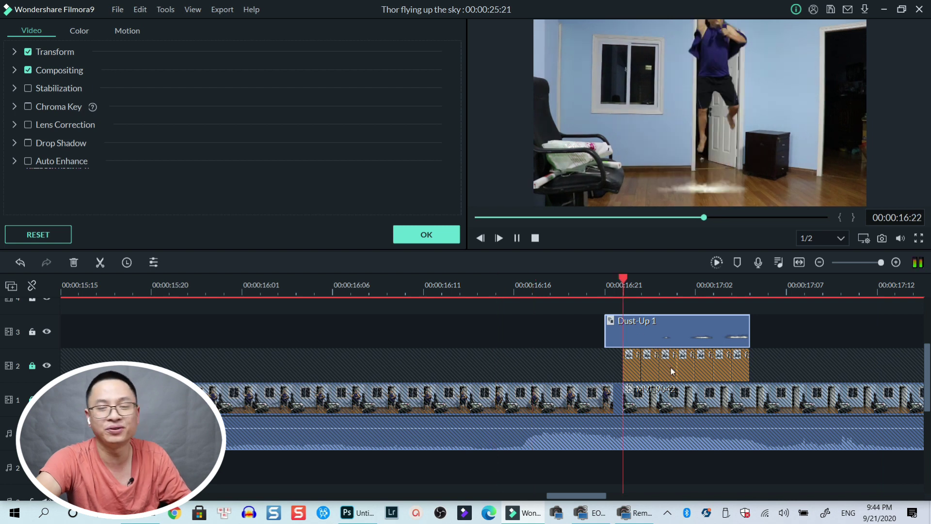
{"action": "key", "text": "space"}
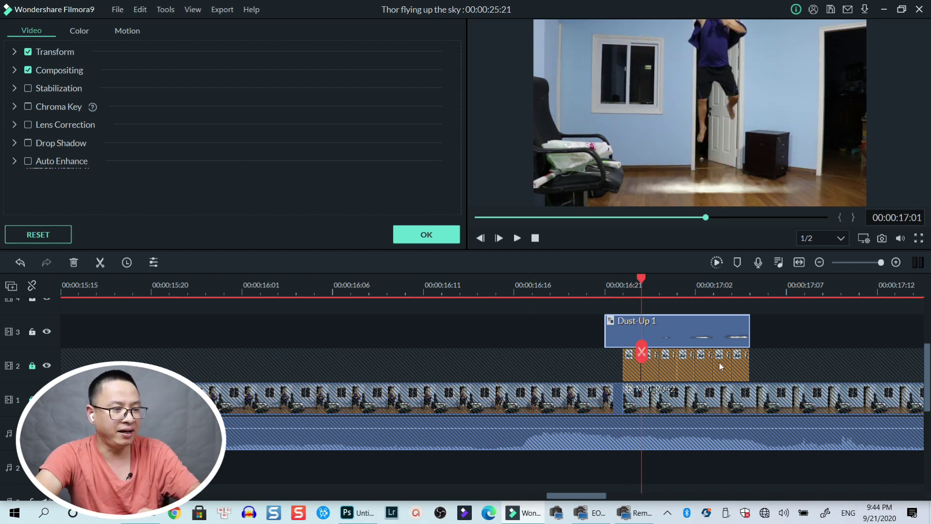
{"action": "scroll", "coordinate": [681, 331], "scroll_direction": "up", "scroll_amount": 1}
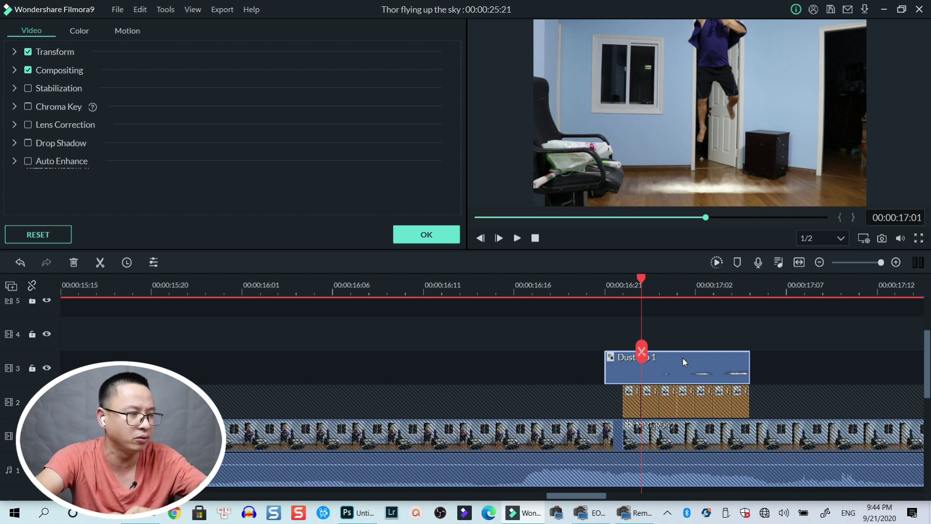
{"action": "left_click", "coordinate": [434, 236]}
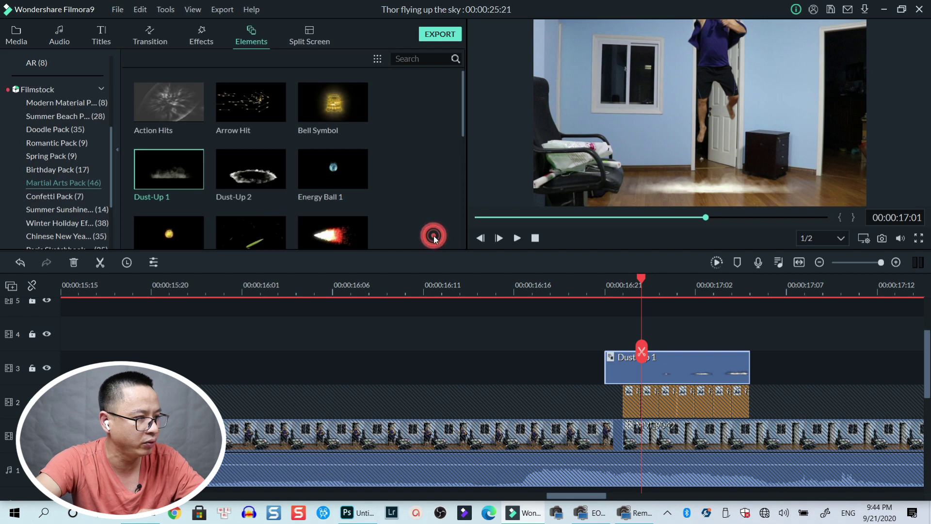
Search the included effects for "blur" and add the Blur 2 effect to video track 4 at the start of the Dust-Up 1 clip.
{"action": "left_click", "coordinate": [209, 38]}
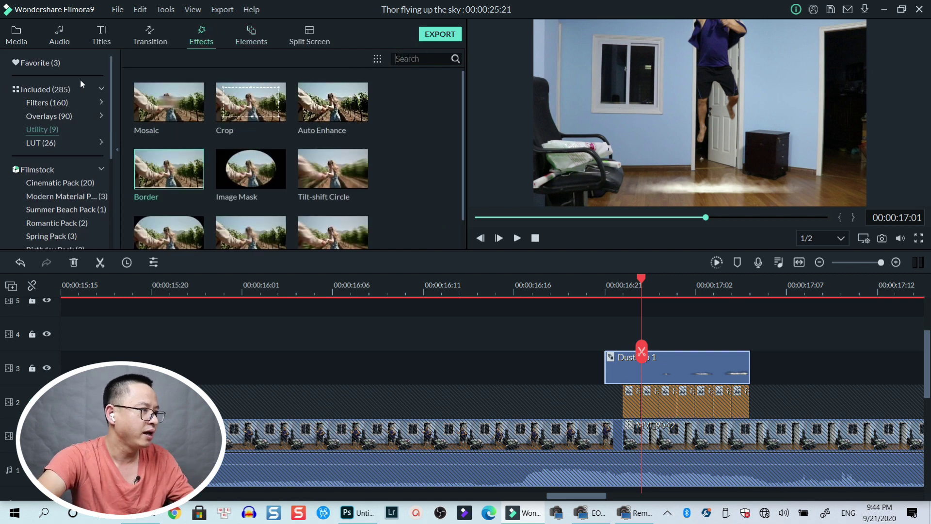
{"action": "left_click", "coordinate": [39, 89]}
{"action": "left_click", "coordinate": [425, 60]}
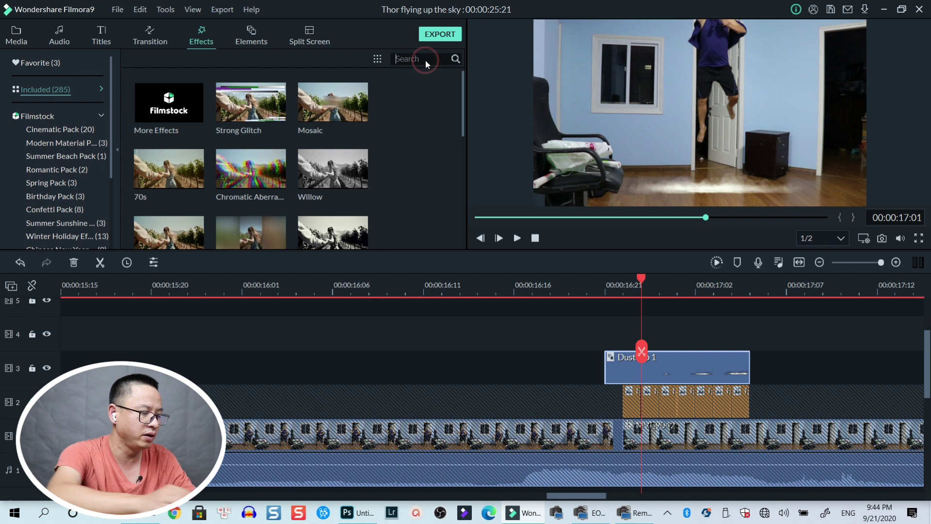
{"action": "type", "text": "blur"}
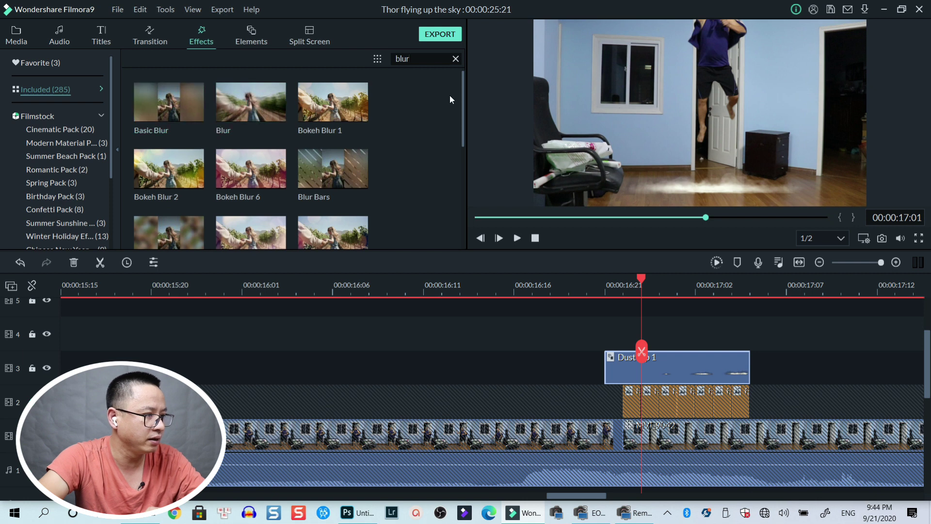
{"action": "left_click_drag", "start_coordinate": [462, 87], "coordinate": [456, 212]}
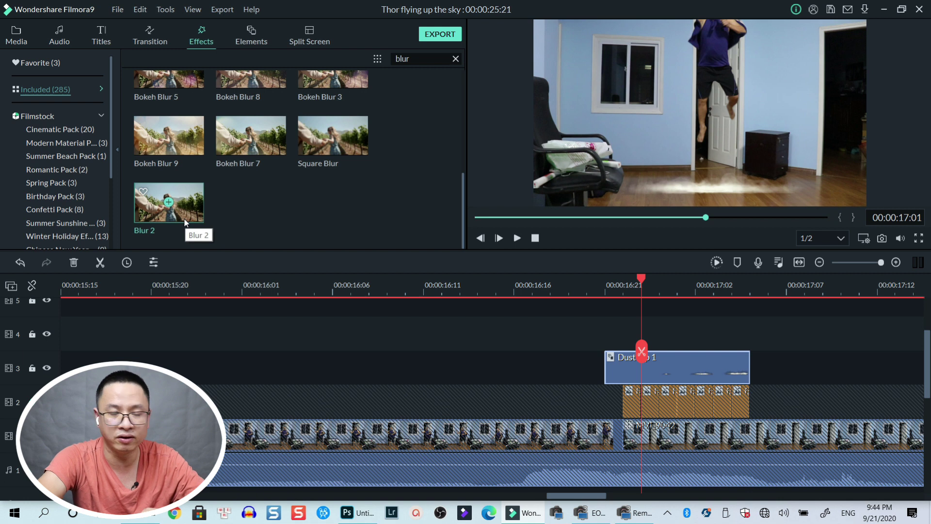
{"action": "left_click_drag", "start_coordinate": [185, 222], "coordinate": [617, 330]}
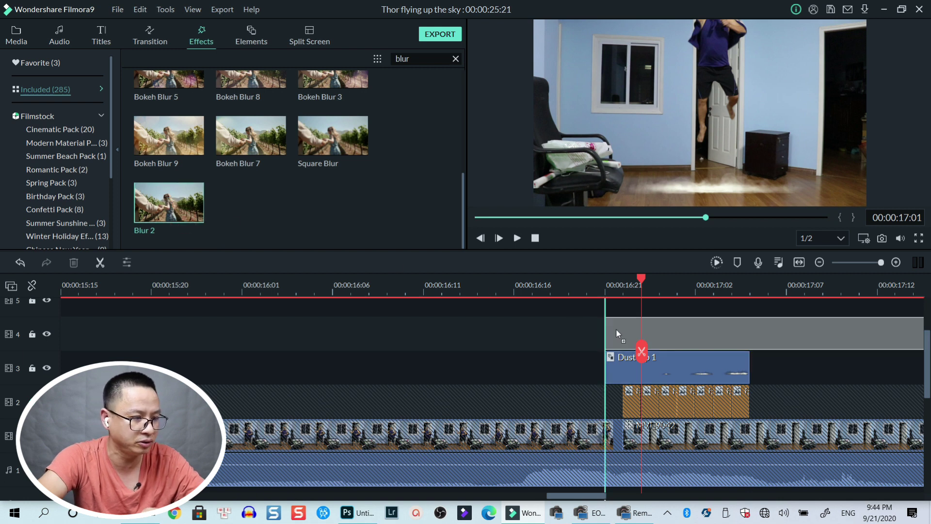
Trim the end of the Blur 2 effect to line up with the end of the Dust-Up 1 clip.
{"action": "left_click_drag", "start_coordinate": [766, 301], "coordinate": [636, 316]}
{"action": "left_click", "coordinate": [799, 262]}
{"action": "scroll", "coordinate": [723, 301], "scroll_direction": "up", "scroll_amount": 3}
Review the take-off with the Blur 2 effect applied and return the playhead to 00:00:15:22.
{"action": "left_click", "coordinate": [542, 293]}
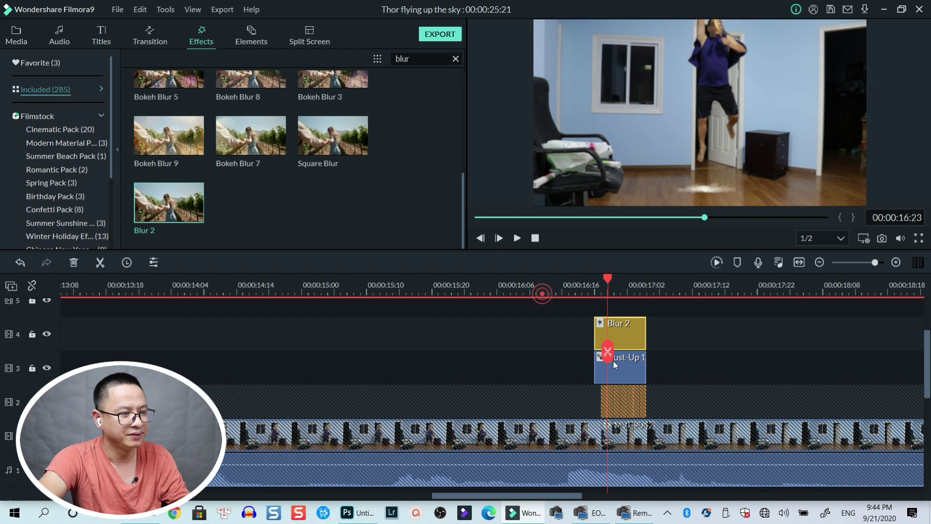
{"action": "left_click", "coordinate": [445, 285]}
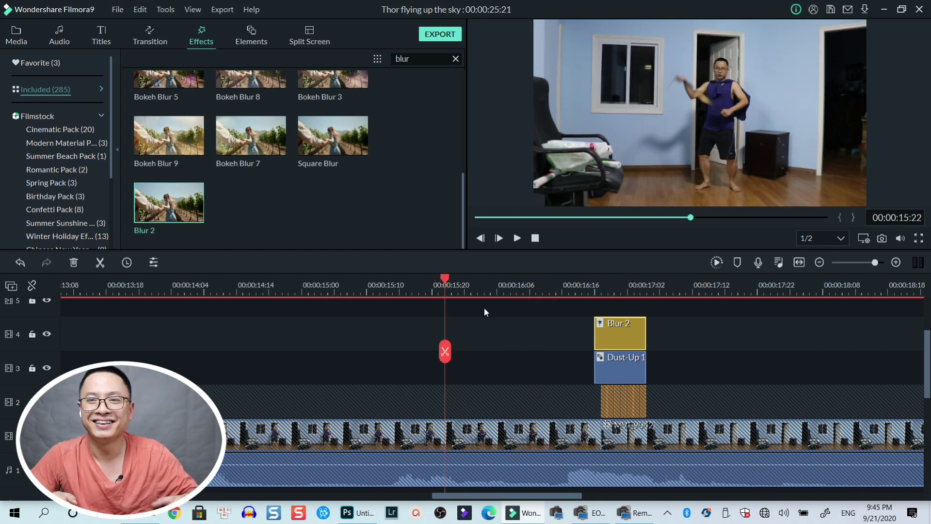